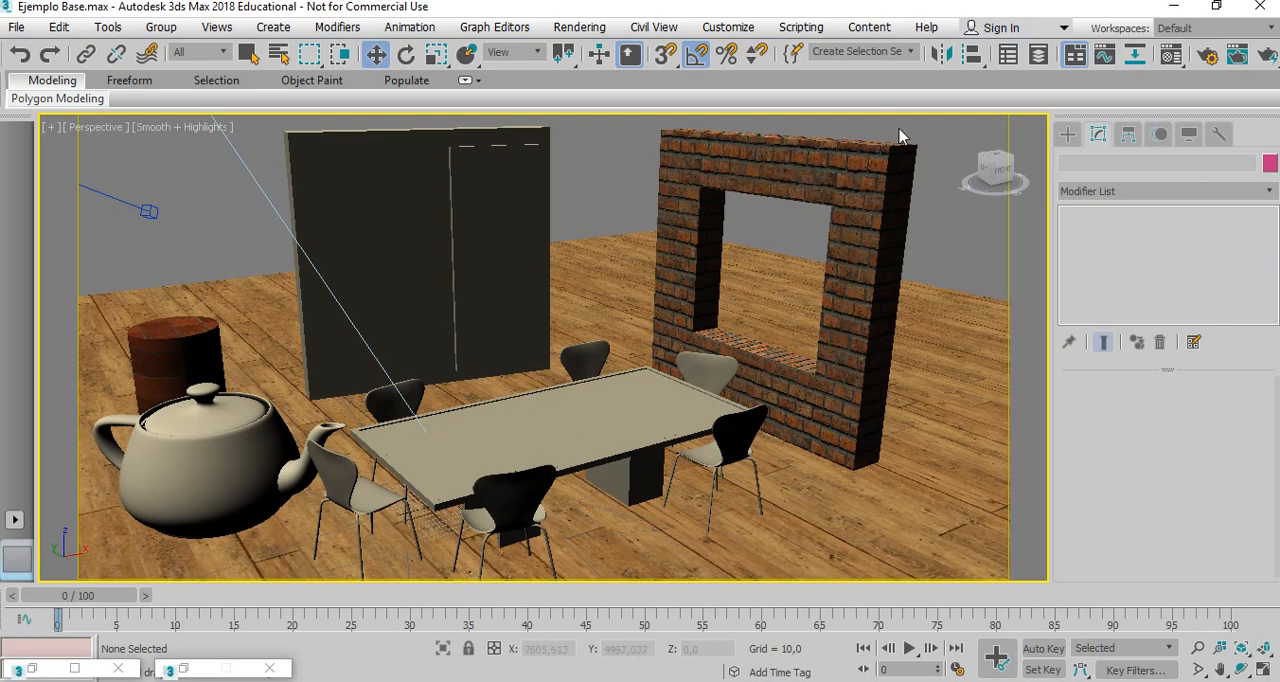
Inspect the modifier stacks and parameters of the brick wall with the opening and the plain box wall.
left_click(859, 163)
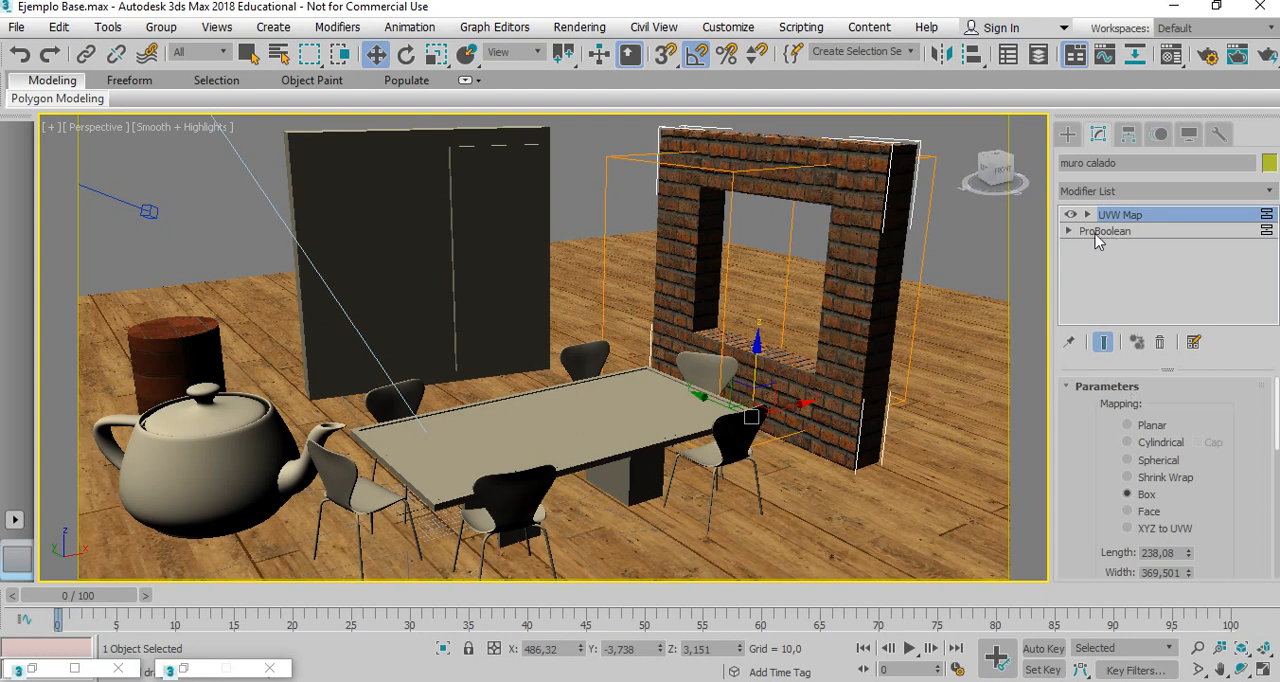
left_click(409, 244)
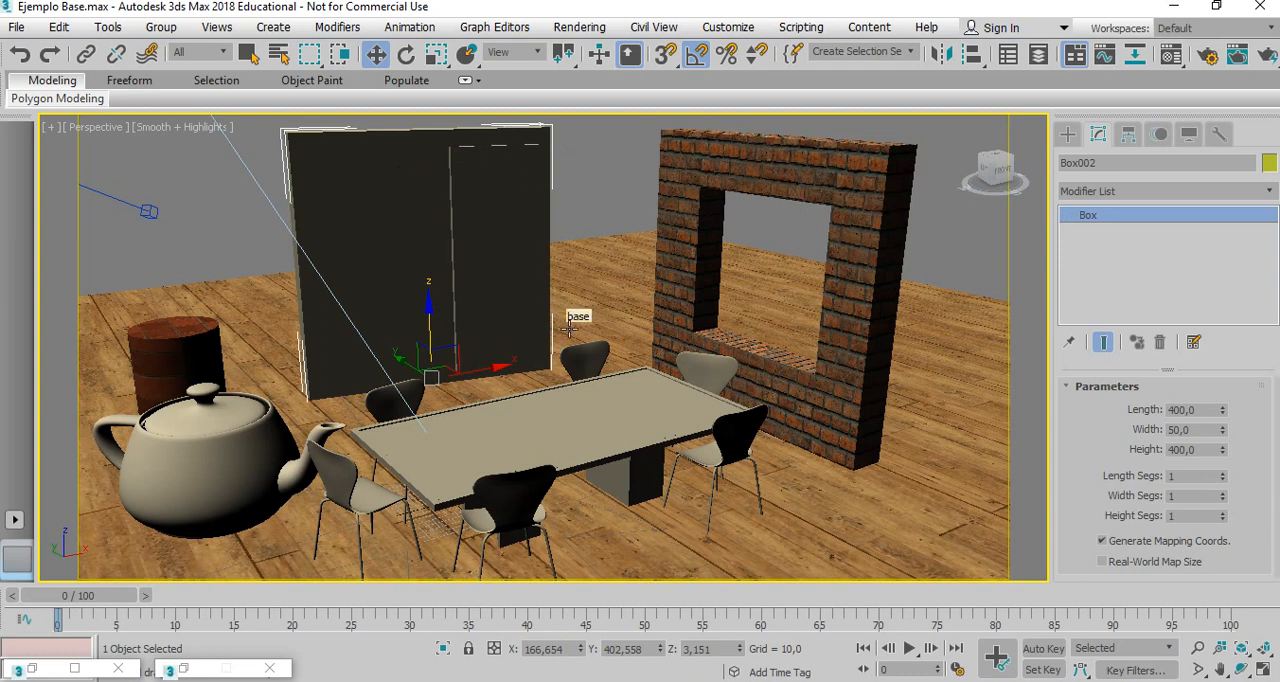
left_click(679, 175)
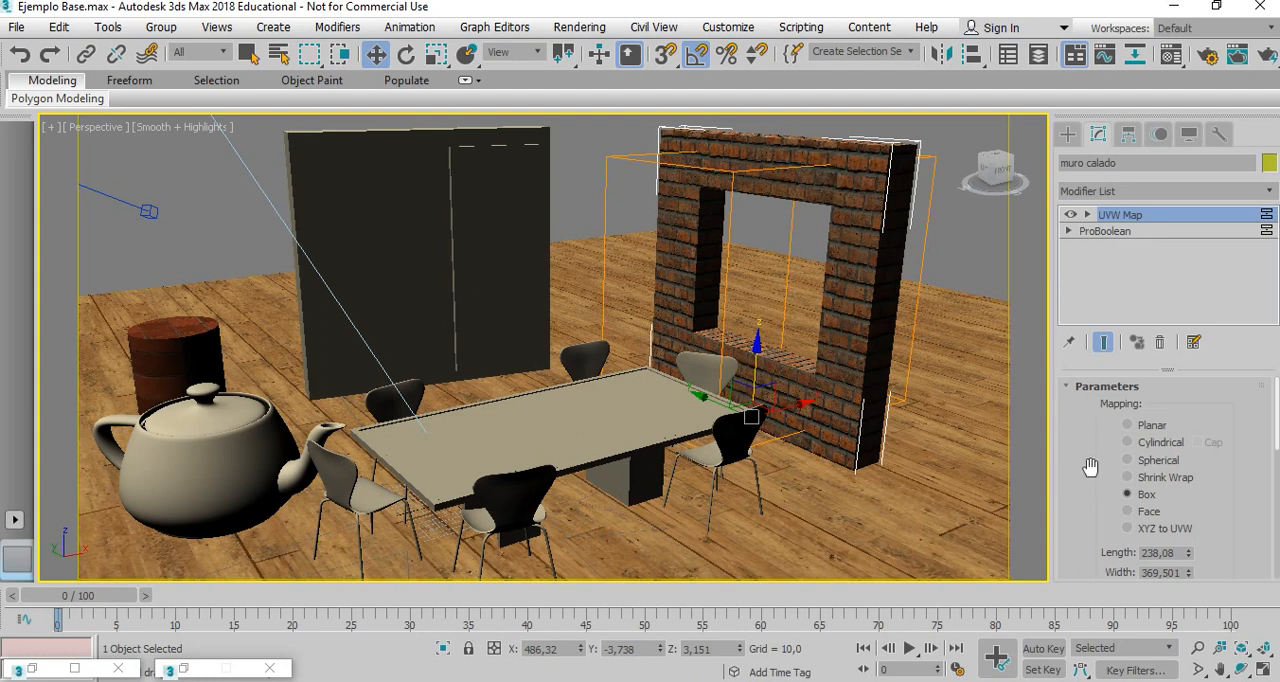
left_click_drag(1088, 467, 1069, 488)
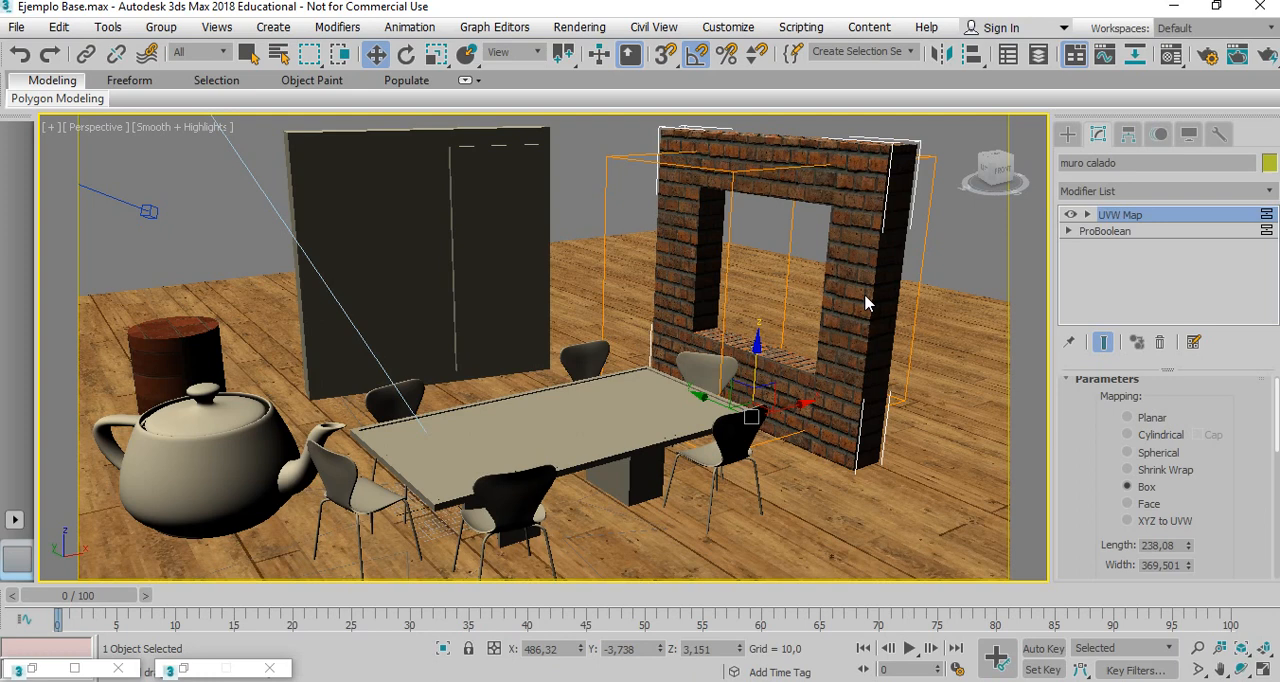
Clone the brick wall with the opening along the X axis as one independent copy, about 437 units away.
left_click(907, 129)
left_click(852, 170)
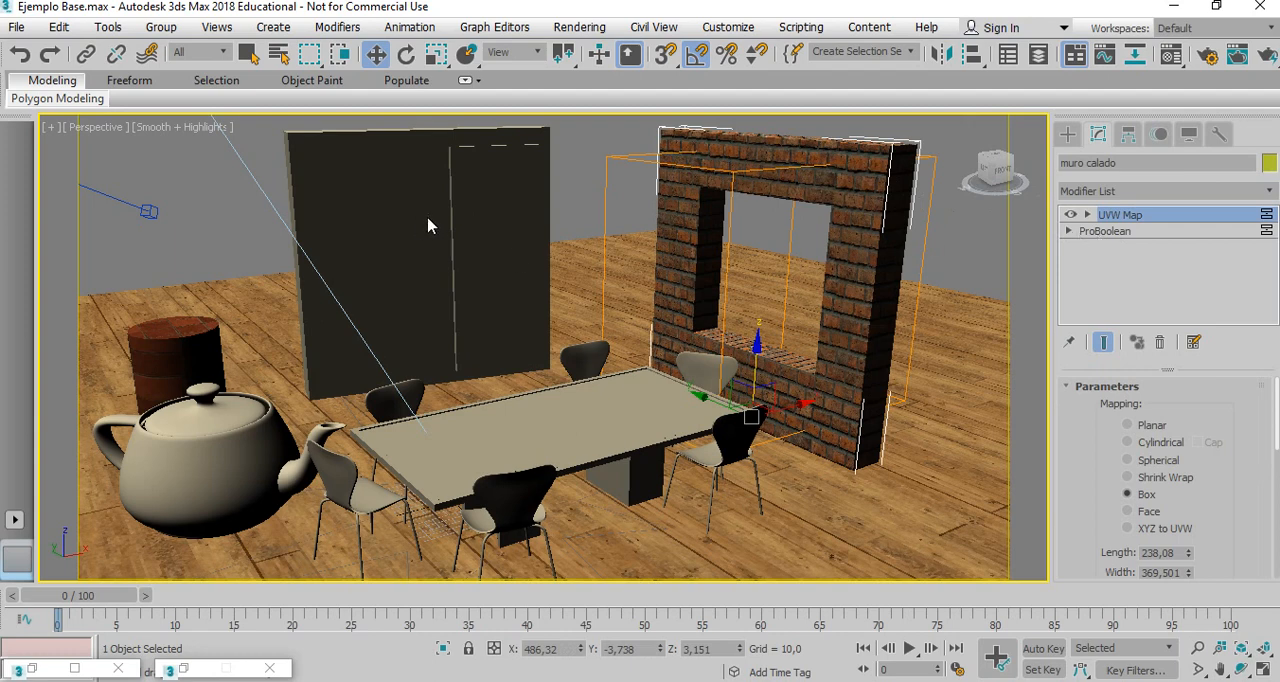
right_click(852, 199)
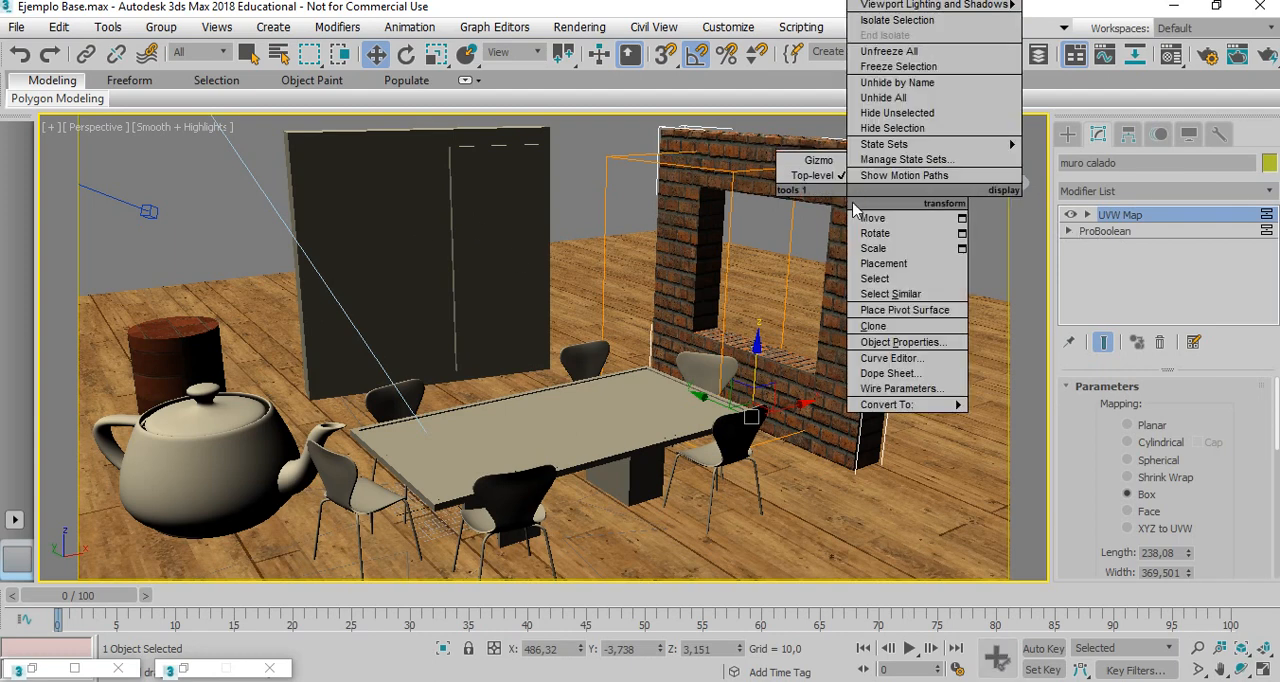
left_click(817, 124)
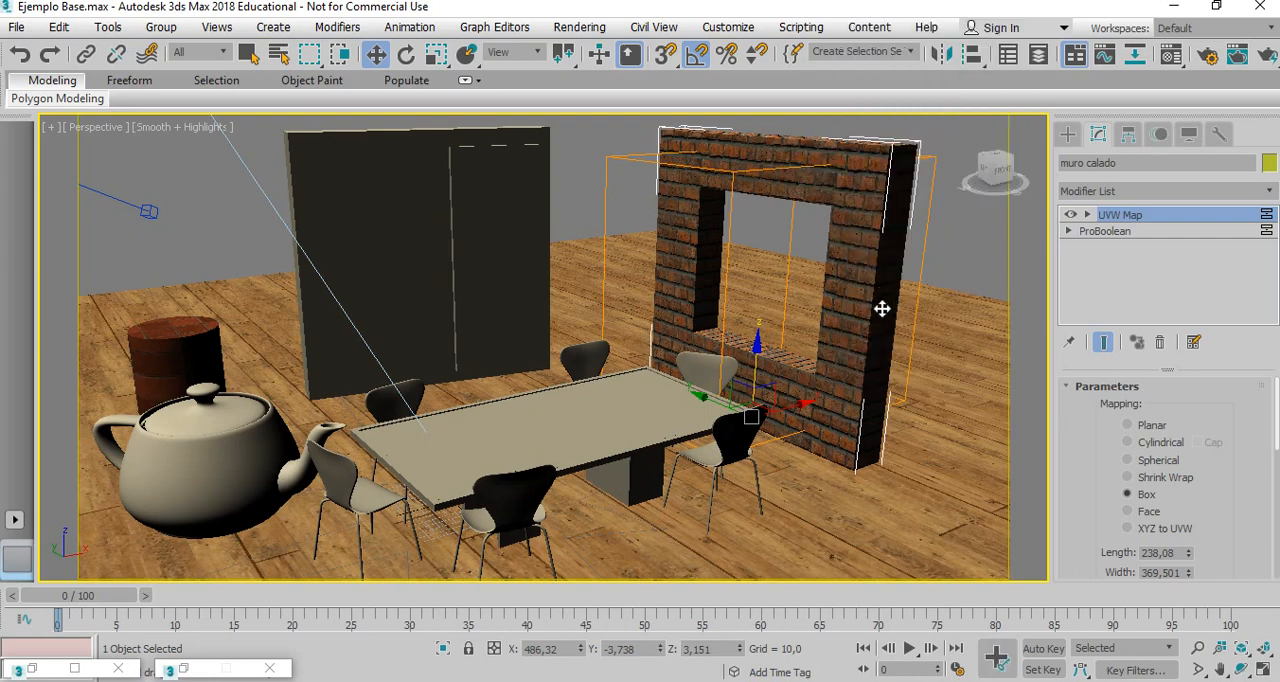
mouse_move(789, 408)
left_mouse_down("shift")
mouse_move(974, 360)
mouse_move(948, 364)
left_mouse_up("shift")
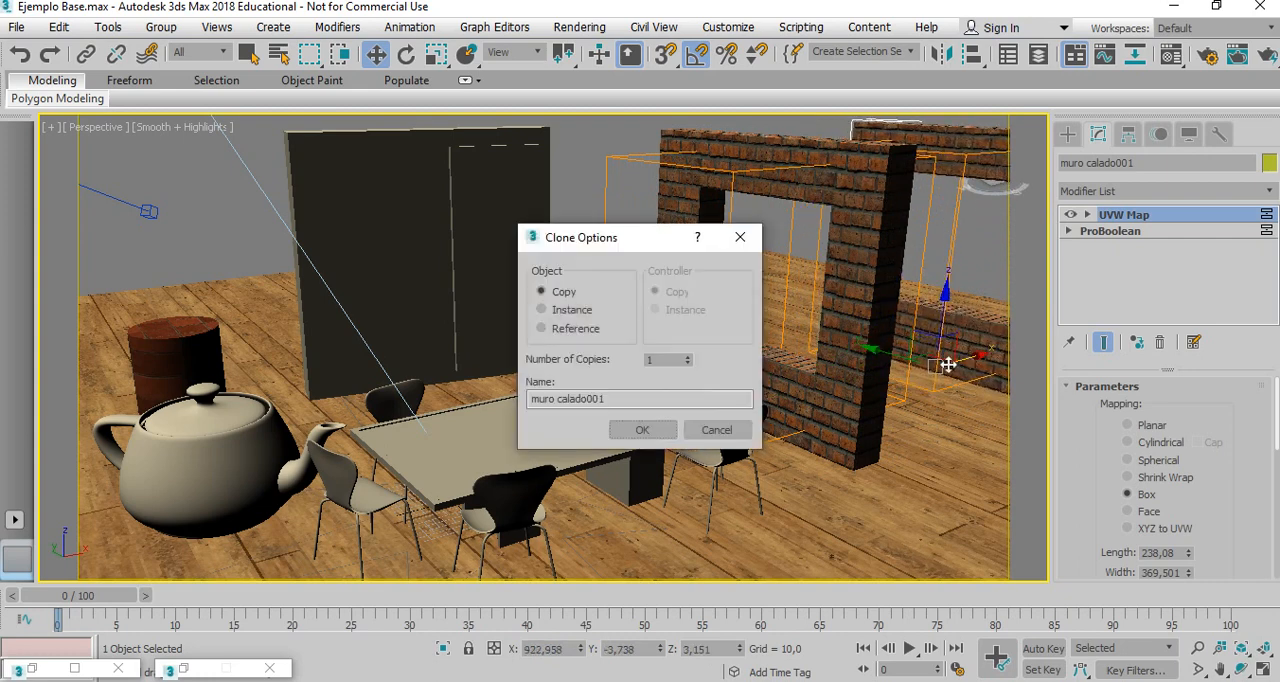
left_click(638, 432)
Convert the original brick wall with the opening to an Editable Mesh.
left_click(726, 148)
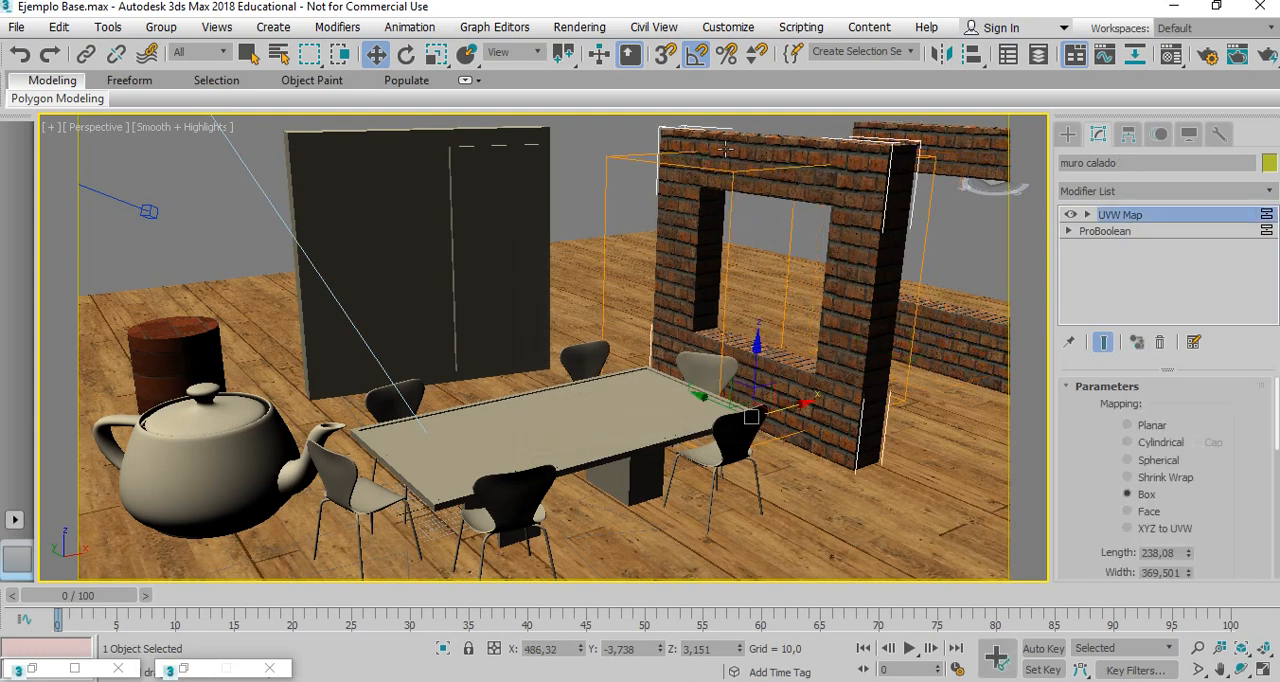
right_click(720, 196)
mouse_move(748, 406)
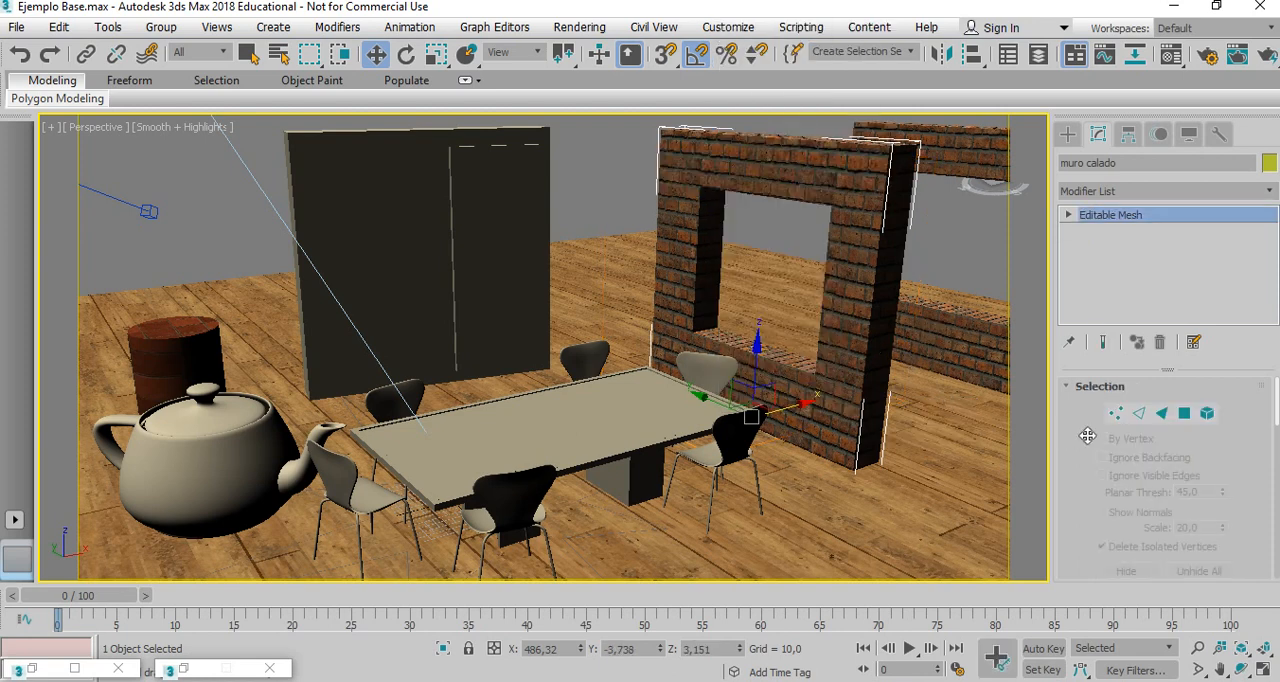
Try moving the vertices at the wall's outer end along the Y axis, and undo the move.
left_click(1116, 413)
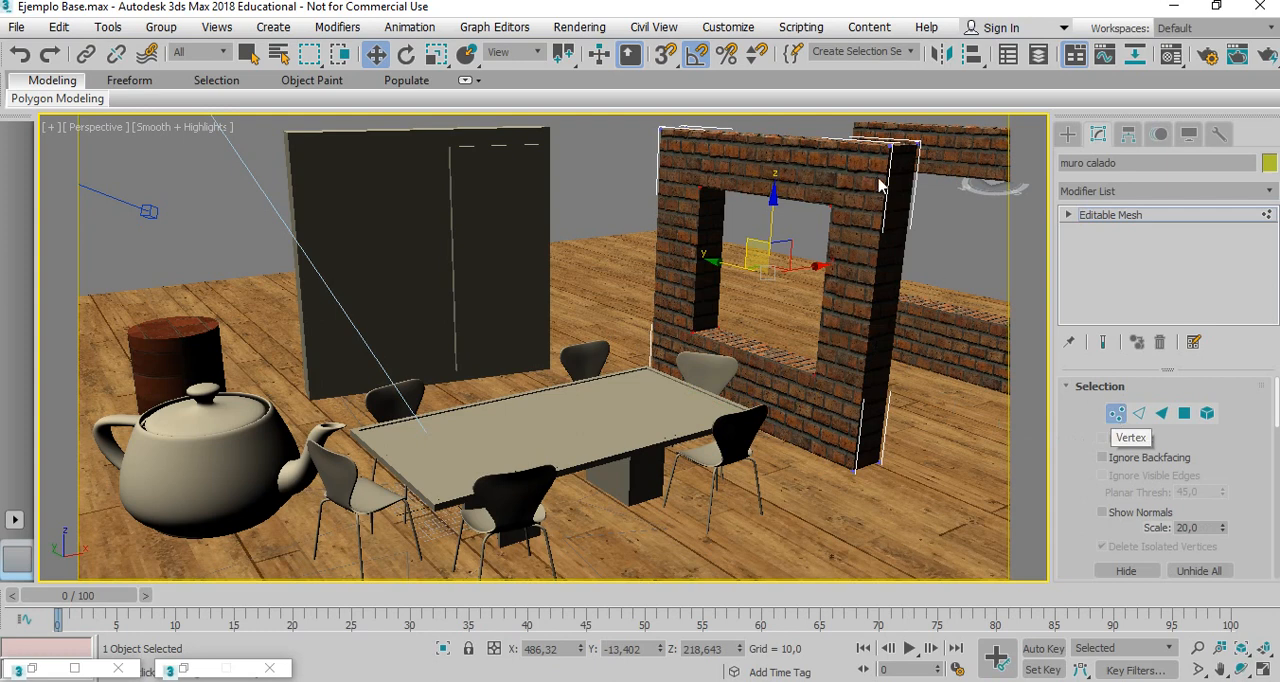
left_click_drag(934, 174, 866, 174)
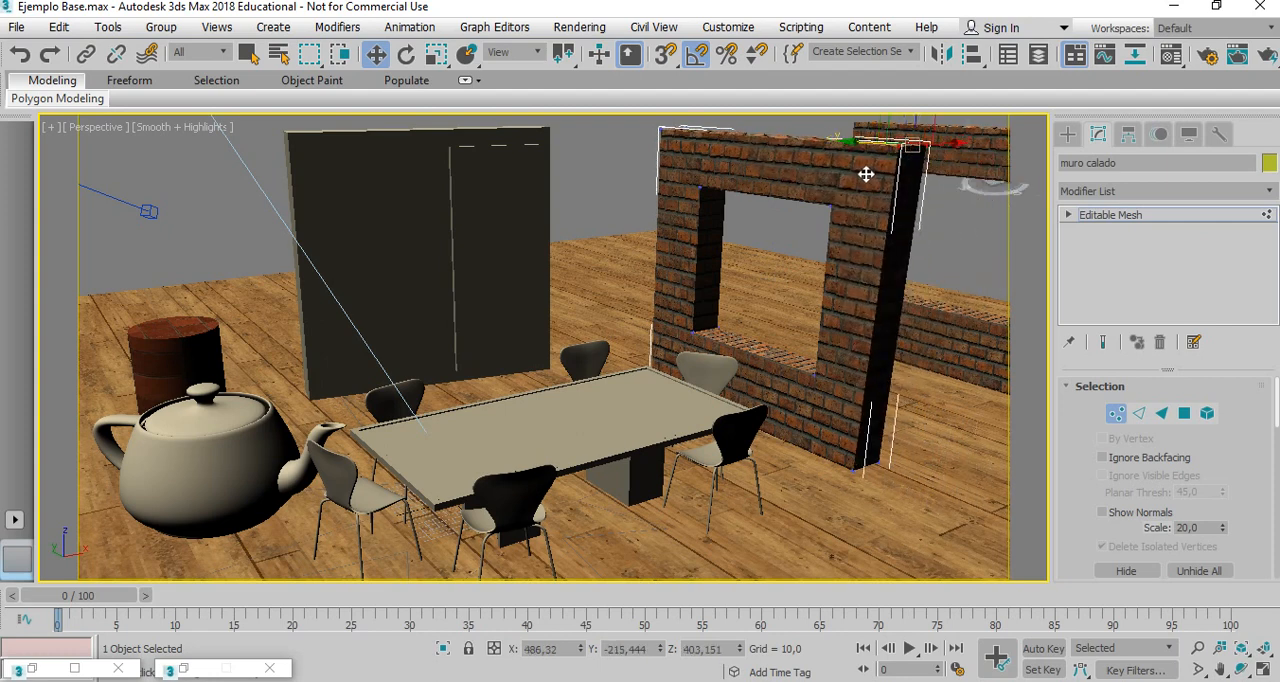
key("ctrl+z")
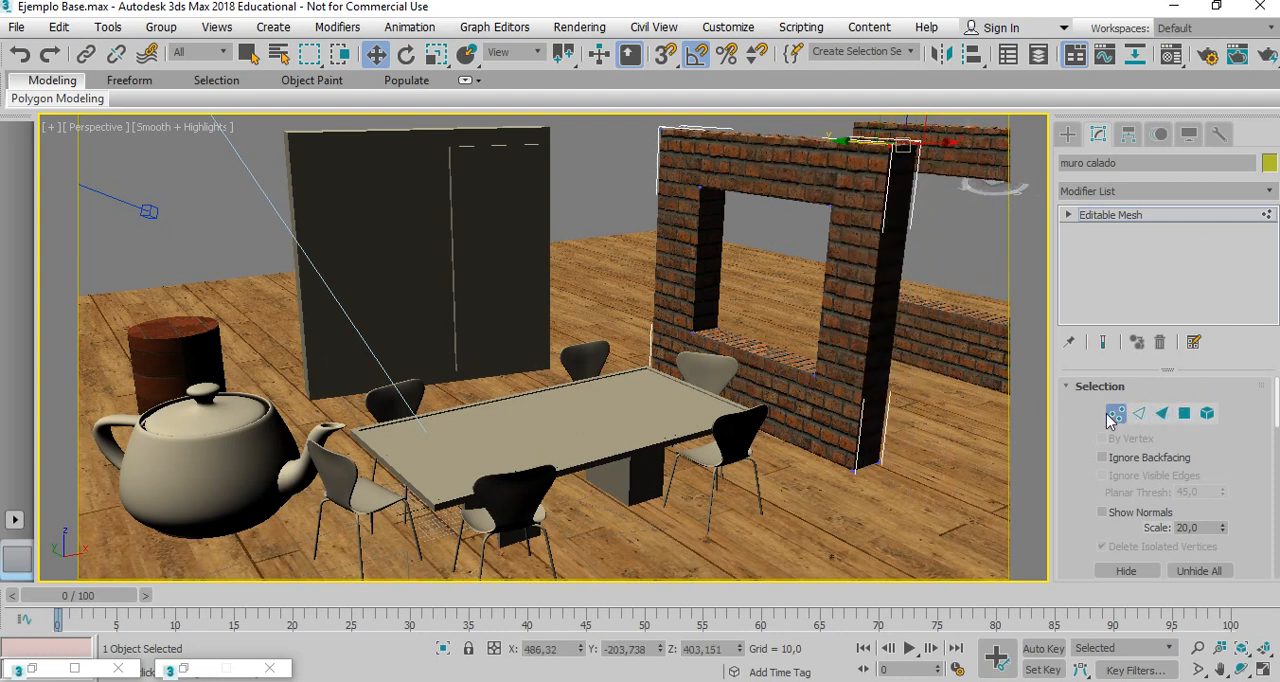
Select the wall's front face around the opening at the Polygon sub-object level.
left_click(1185, 414)
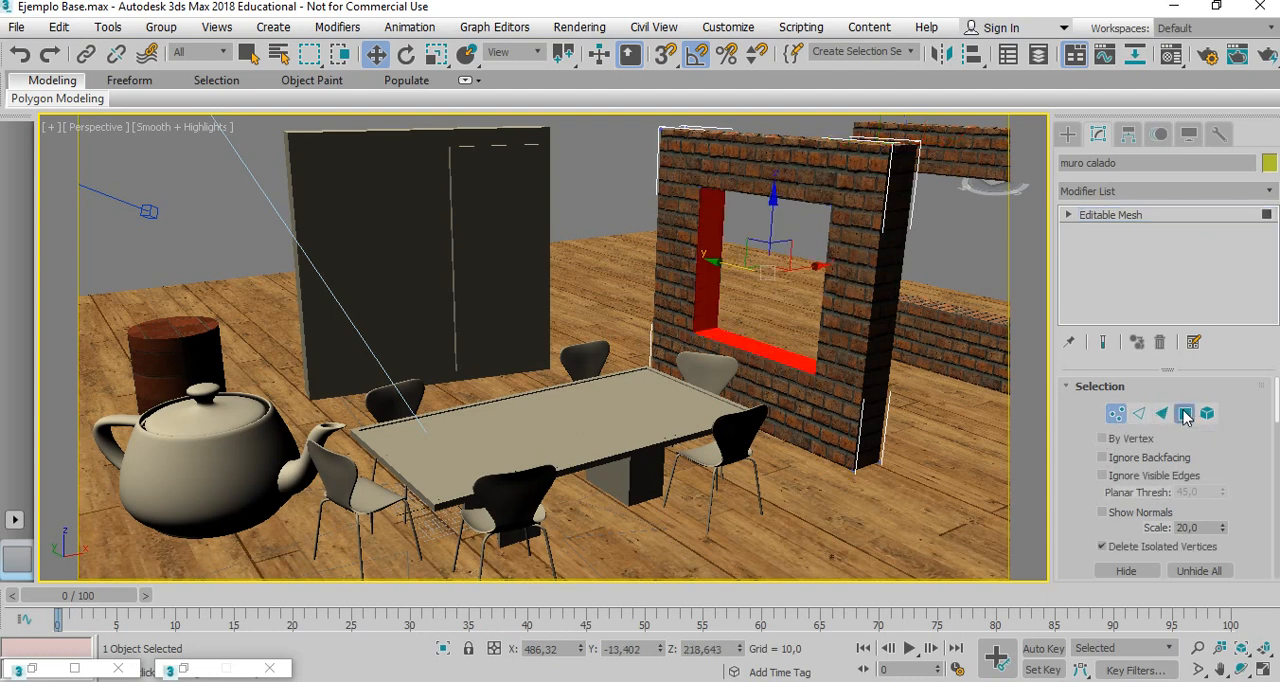
left_click(688, 224)
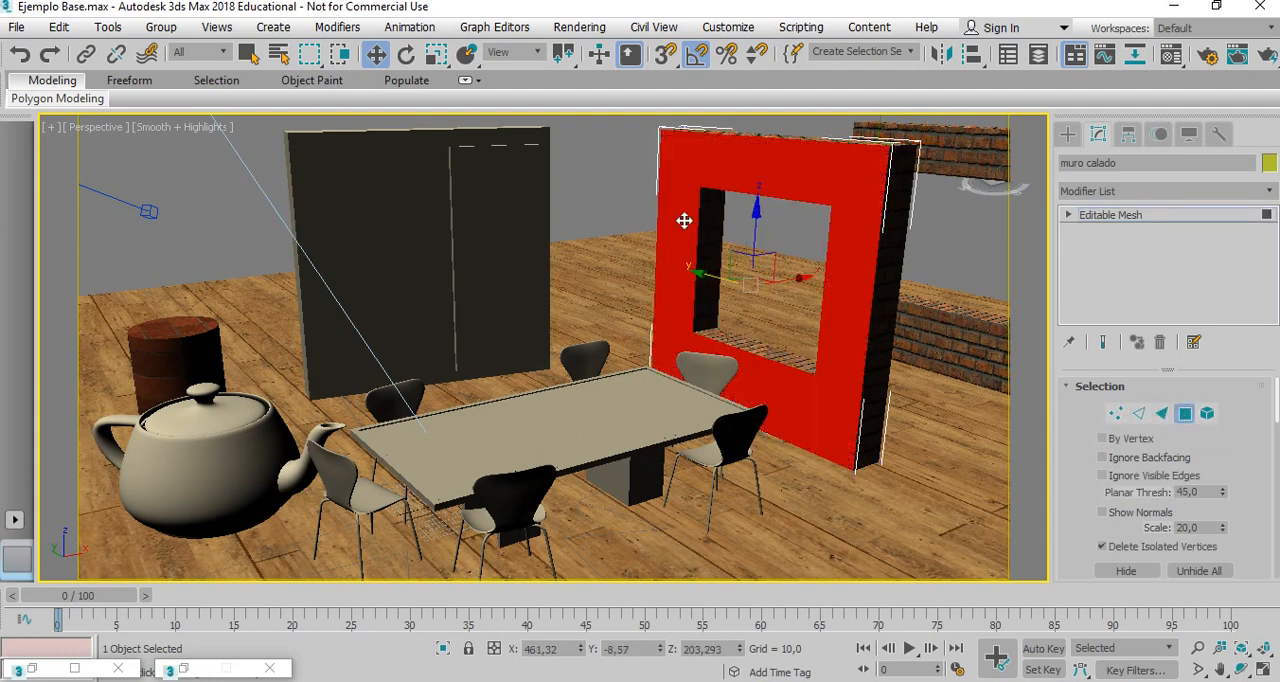
left_click(893, 219)
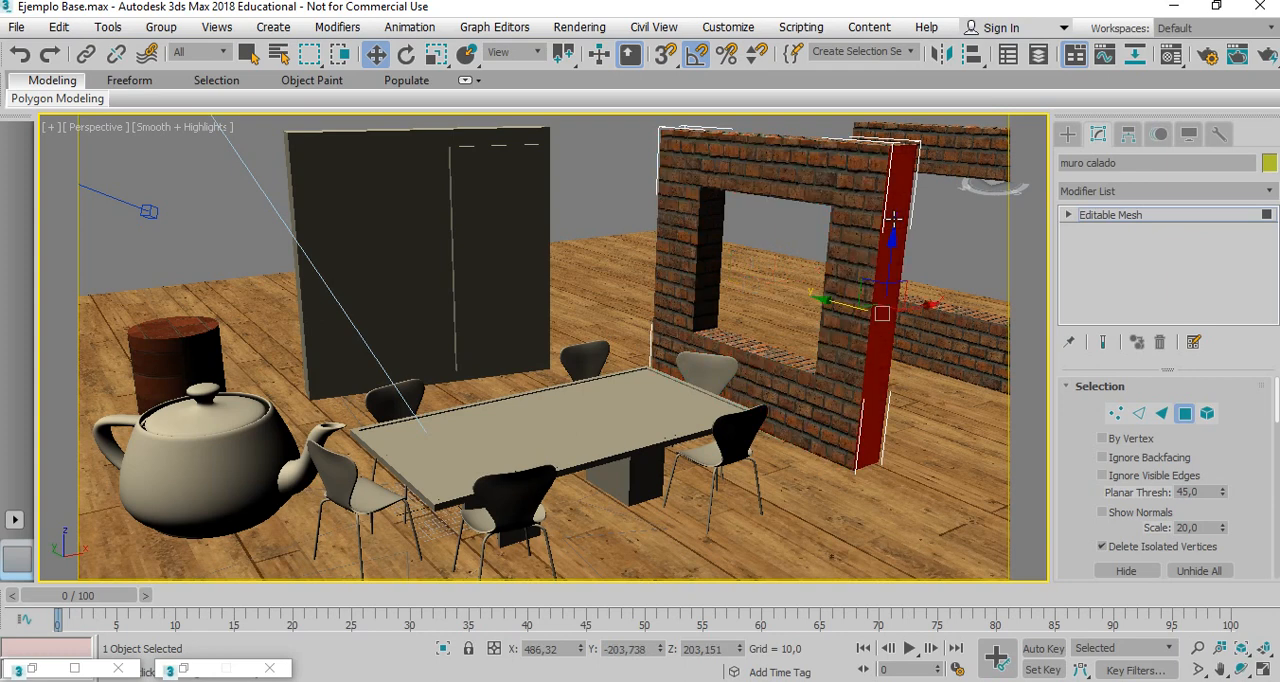
left_click(852, 211)
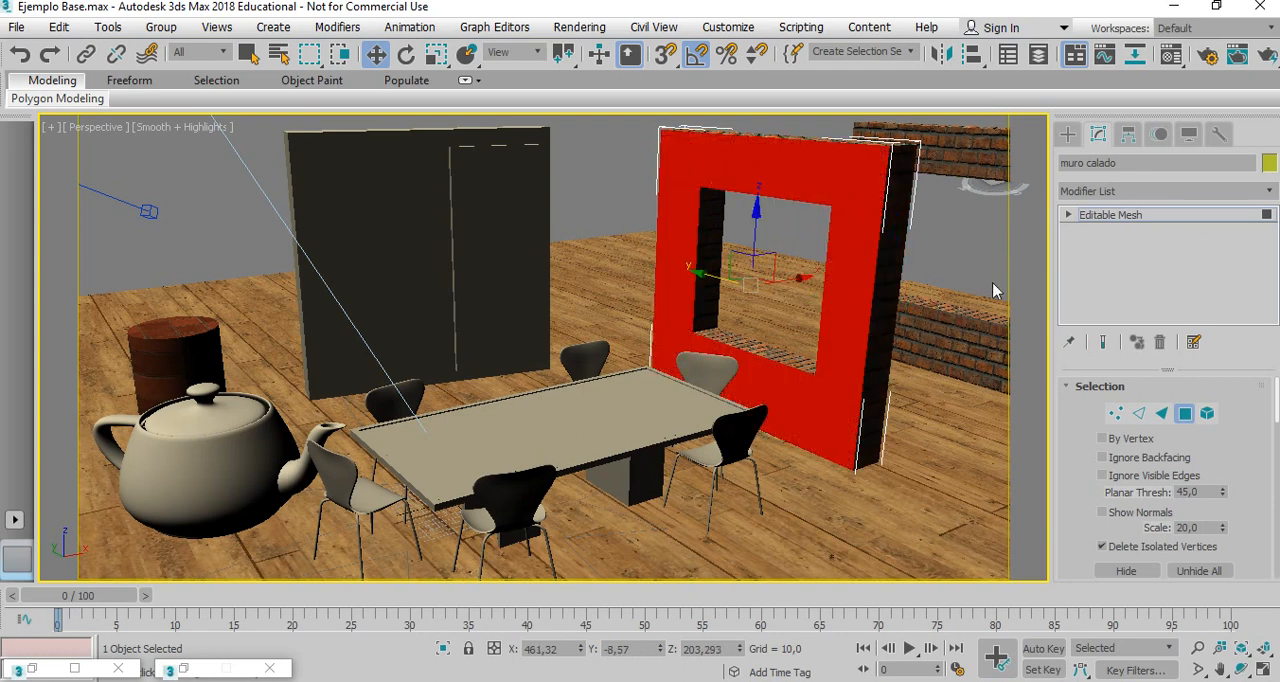
Change the first unused material after the red tile sample to Arch & Design and name it "cara muro calado".
key("m")
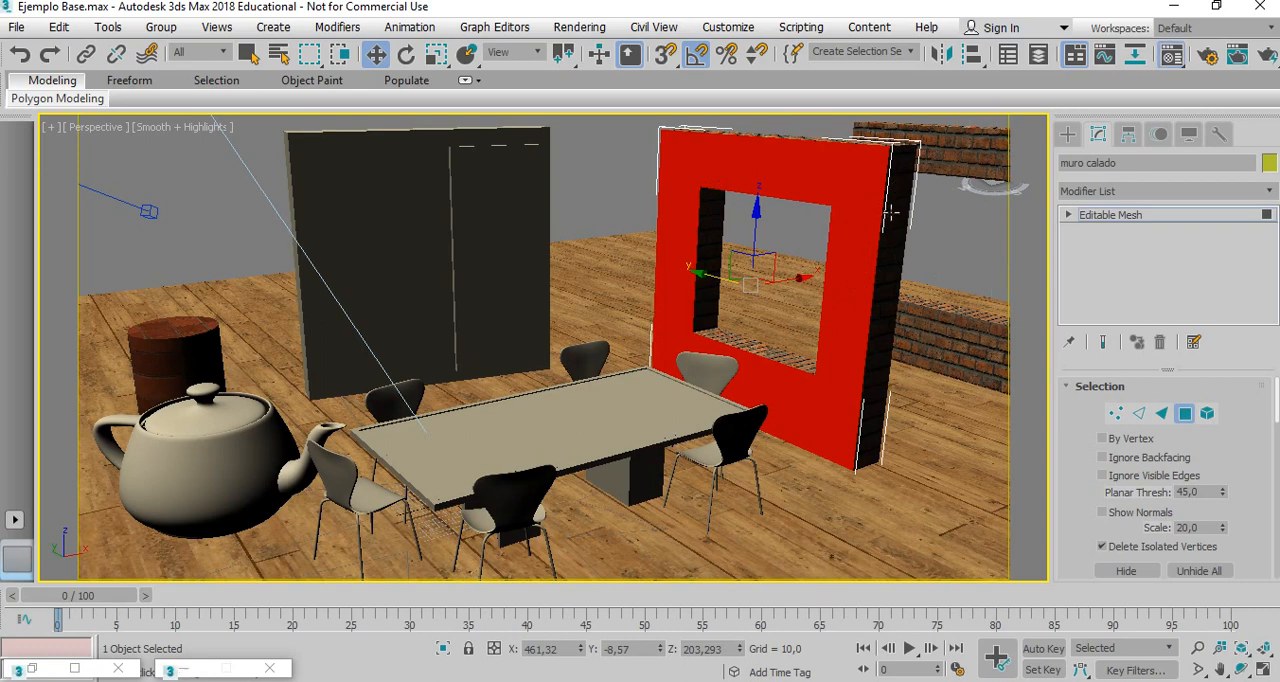
left_click_drag(872, 32, 137, 33)
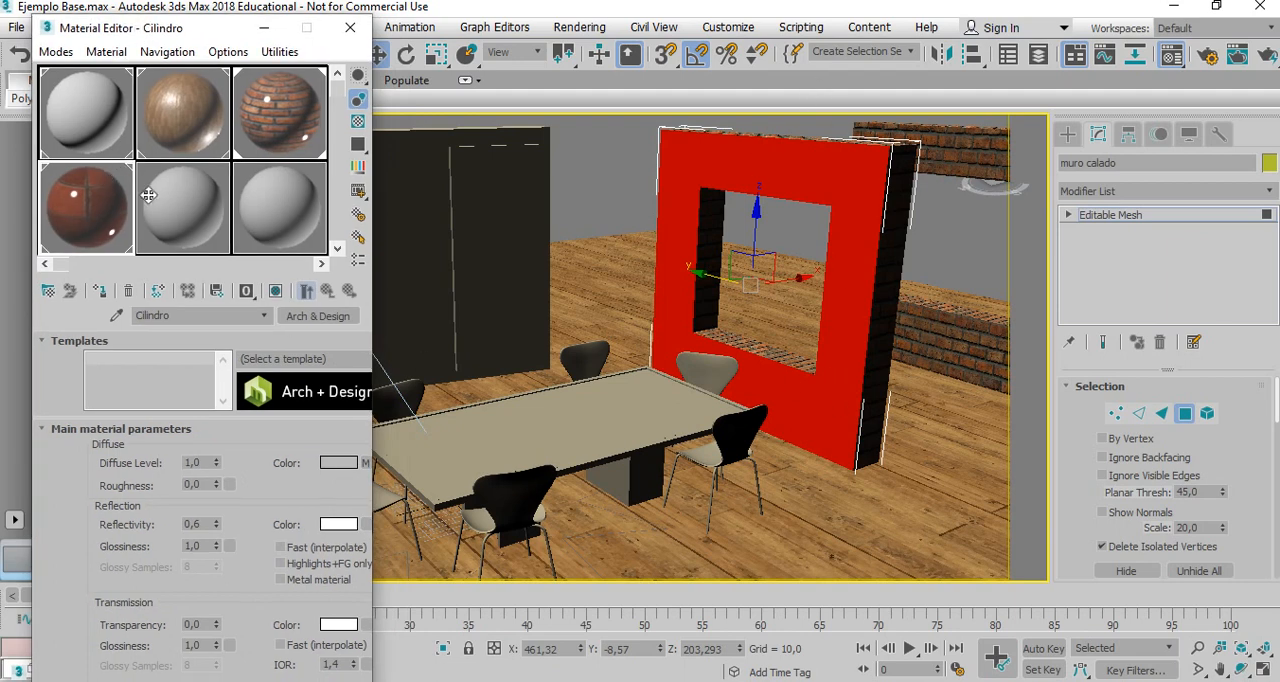
left_click(185, 207)
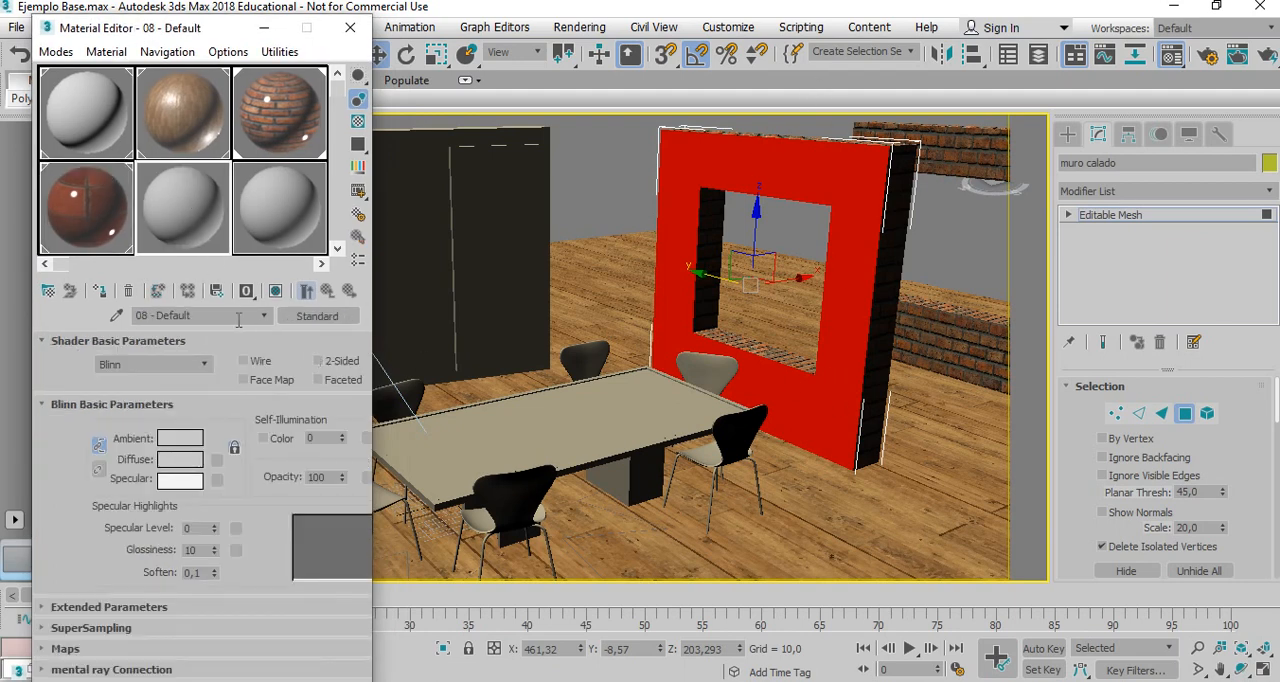
left_click(317, 317)
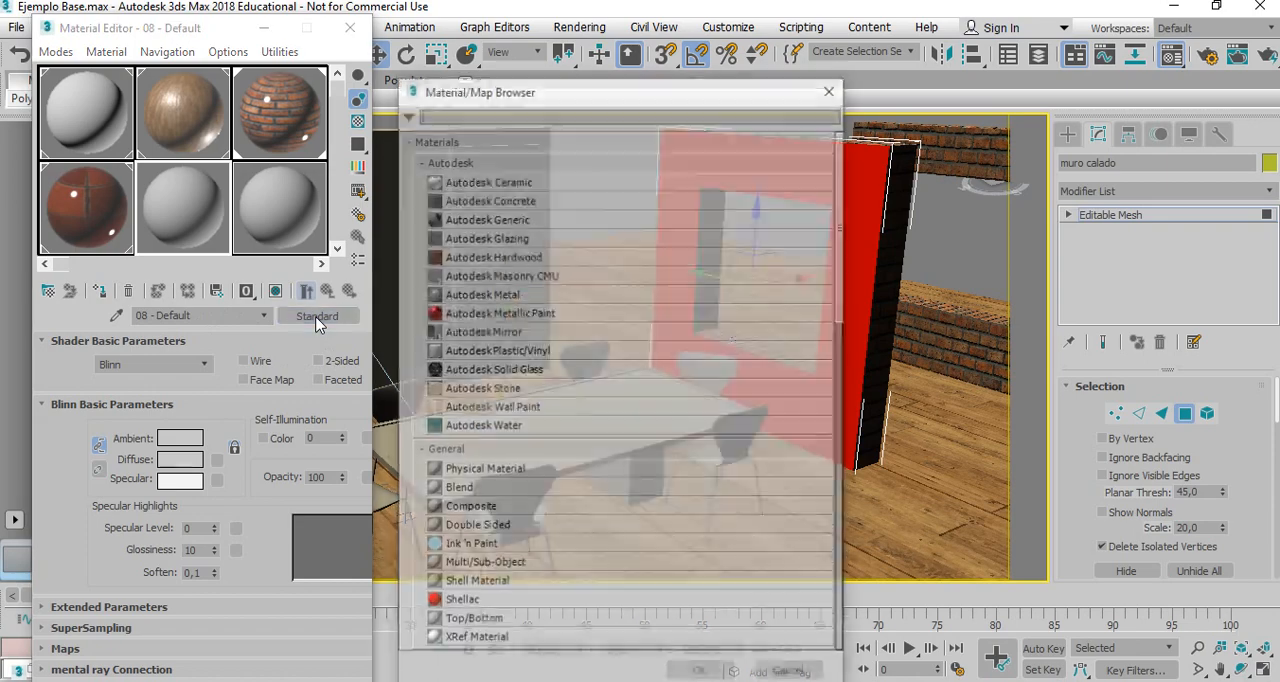
scroll(488, 472, "down", 5)
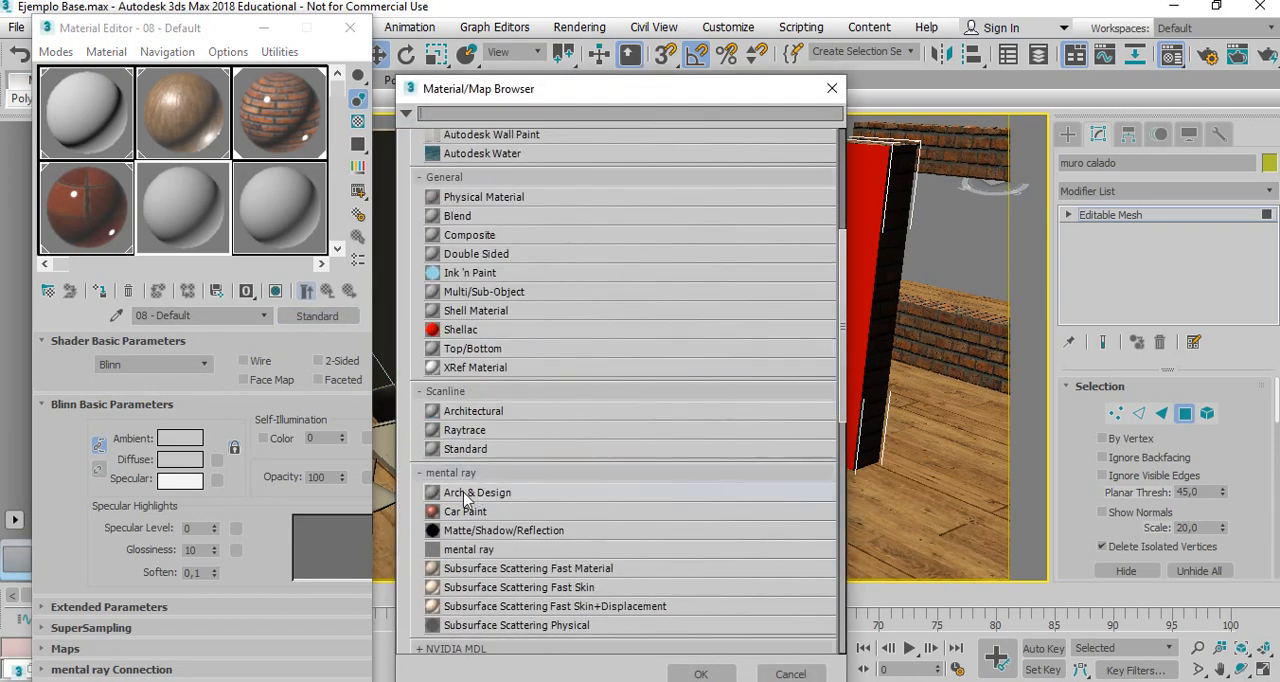
double_click(470, 492)
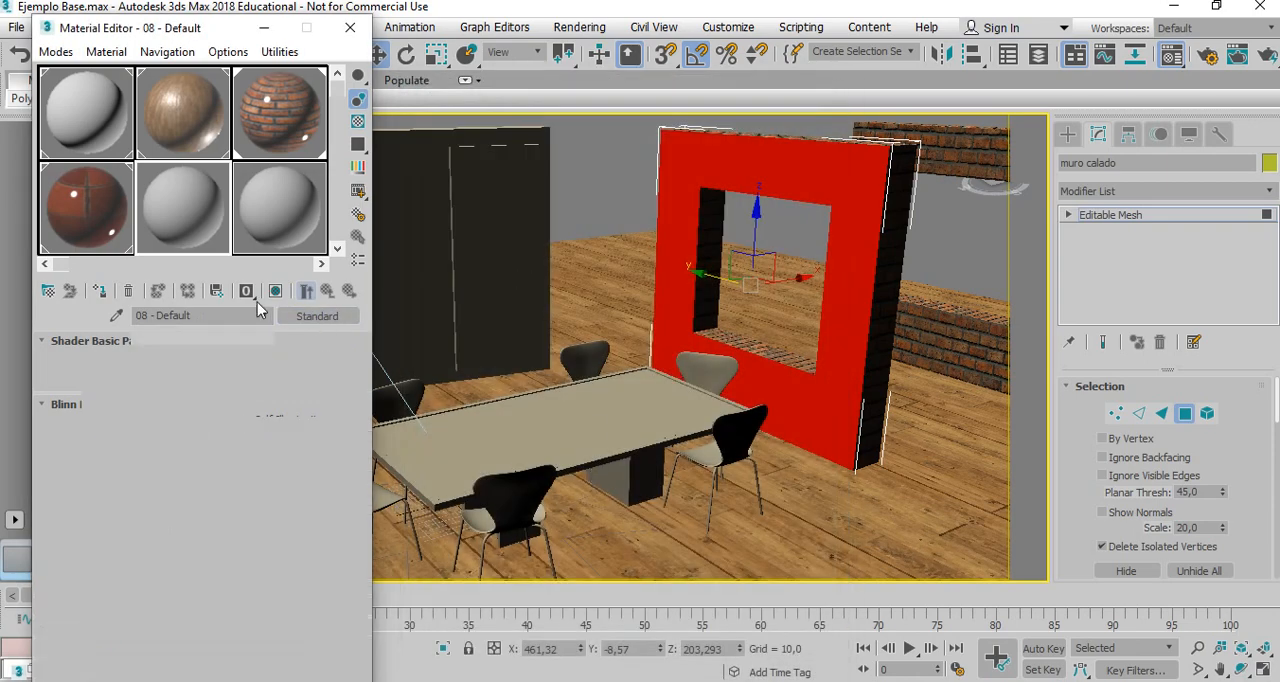
left_click(170, 315)
type("car")
key("Return")
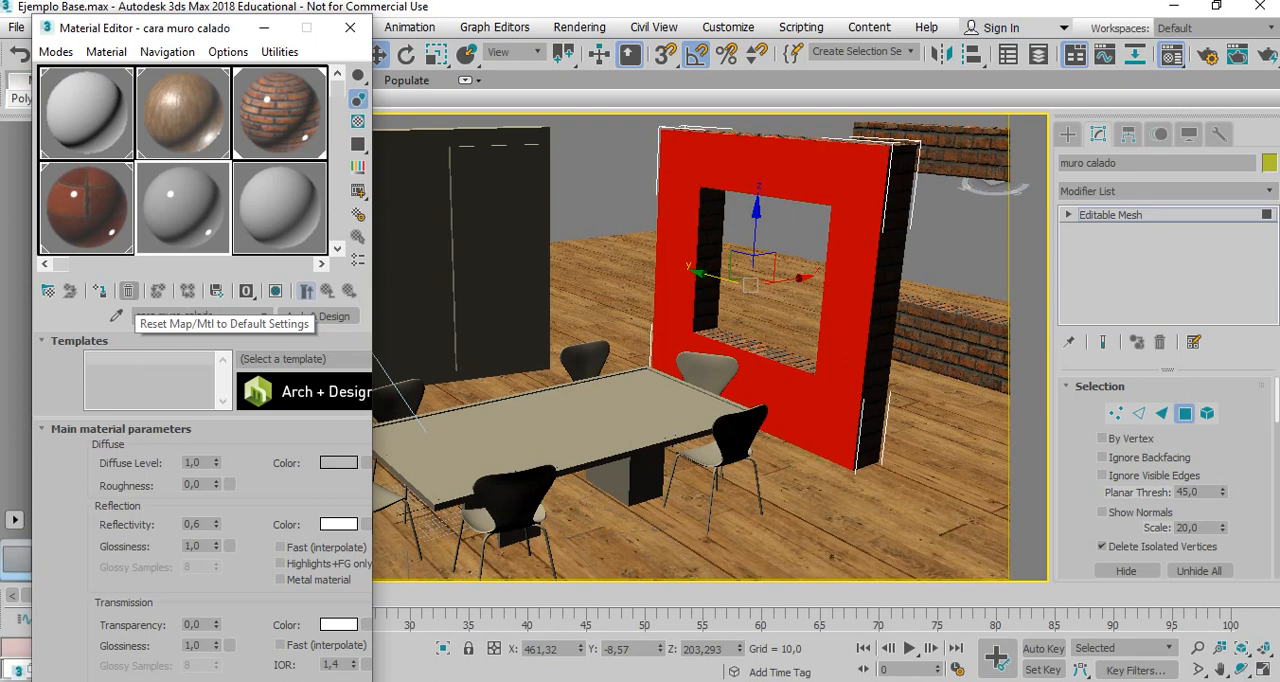
Load the bitmap 02.jpg from the Texturas folder as the material's diffuse color map.
left_click(366, 463)
scroll(527, 203, "up", 5)
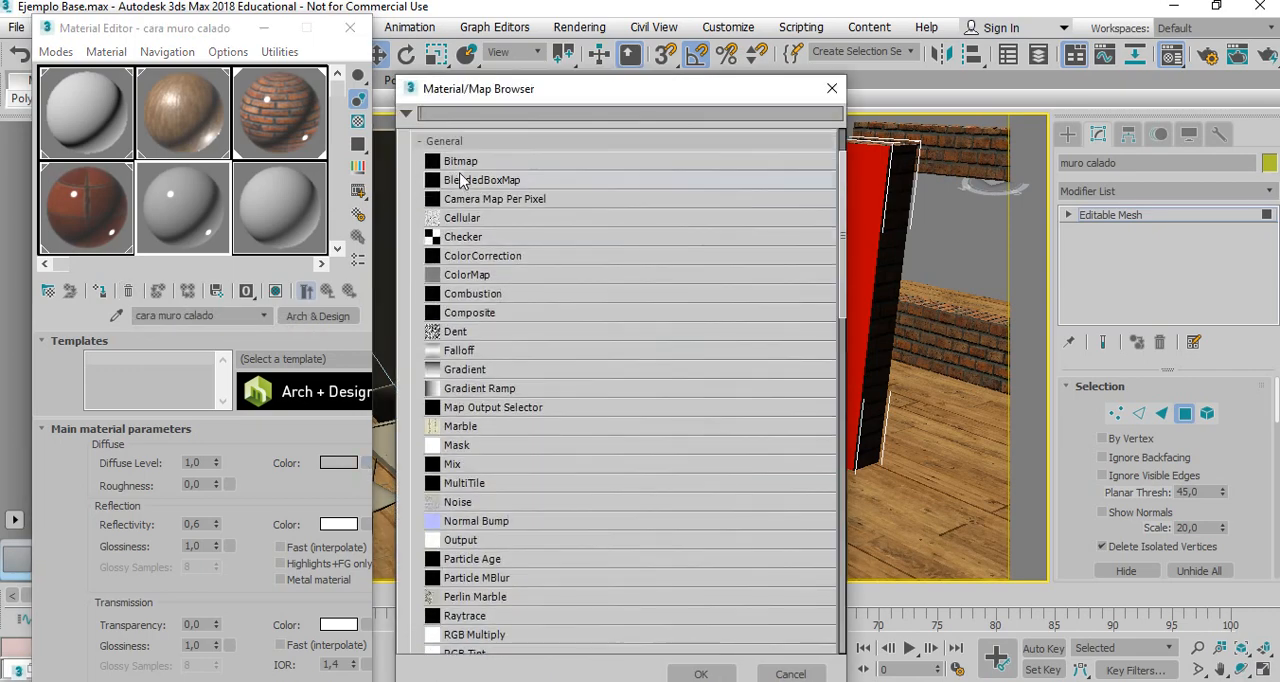
double_click(462, 161)
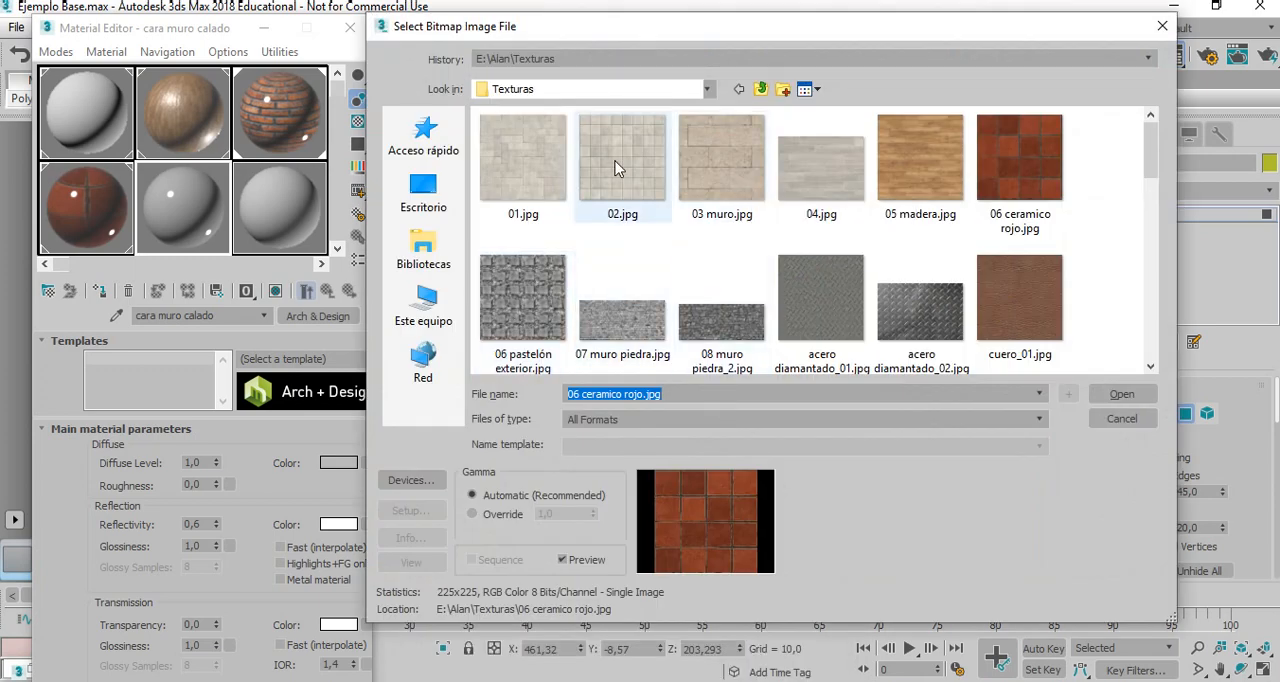
double_click(618, 167)
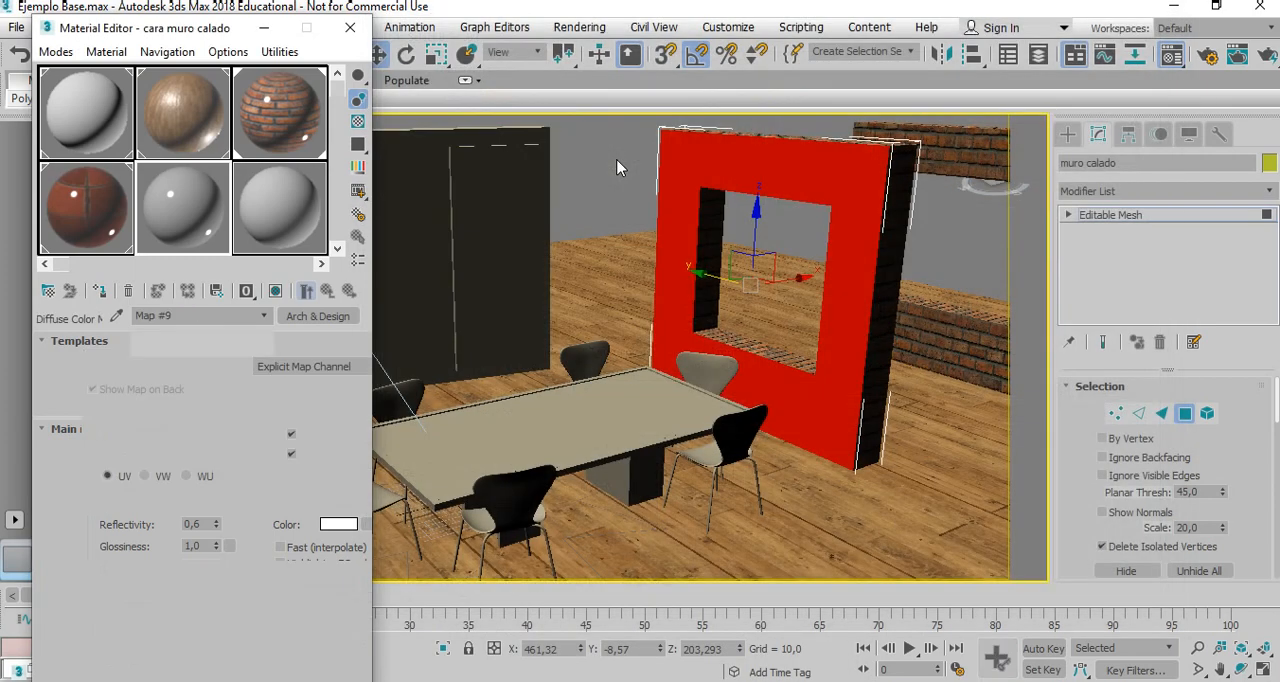
Assign the material to the selected front face, show its map in the viewport, and leave polygon editing.
left_click(101, 293)
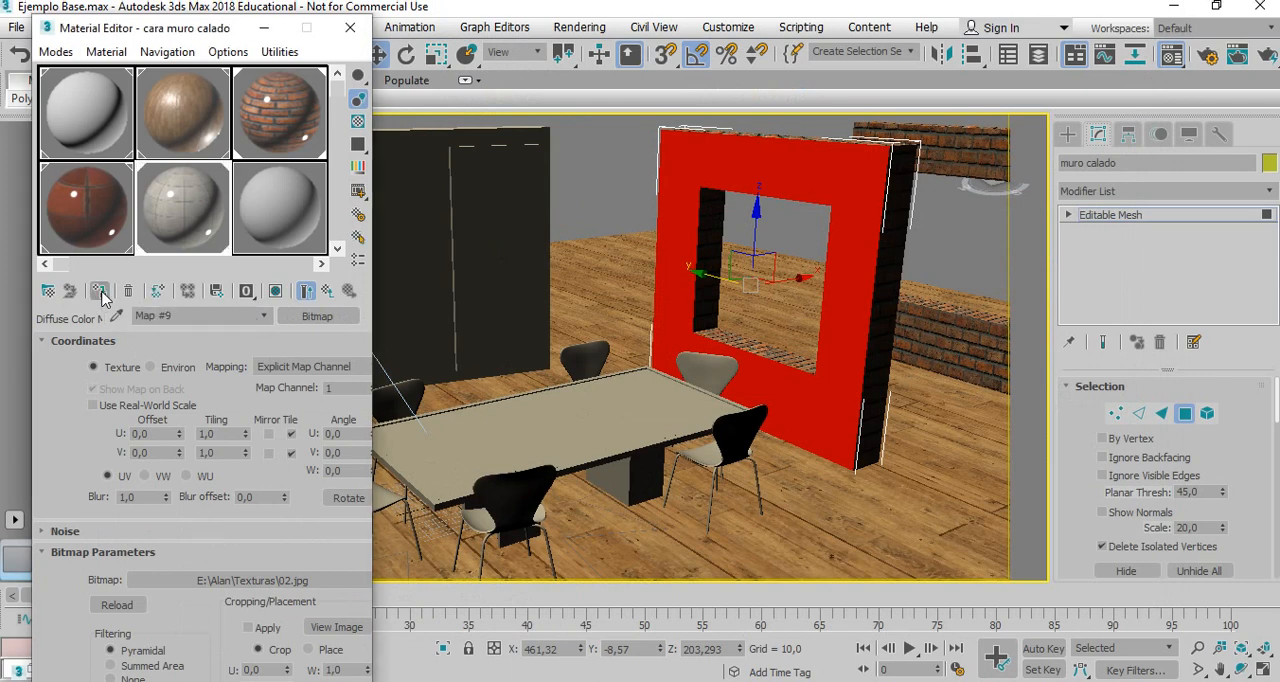
left_click(276, 292)
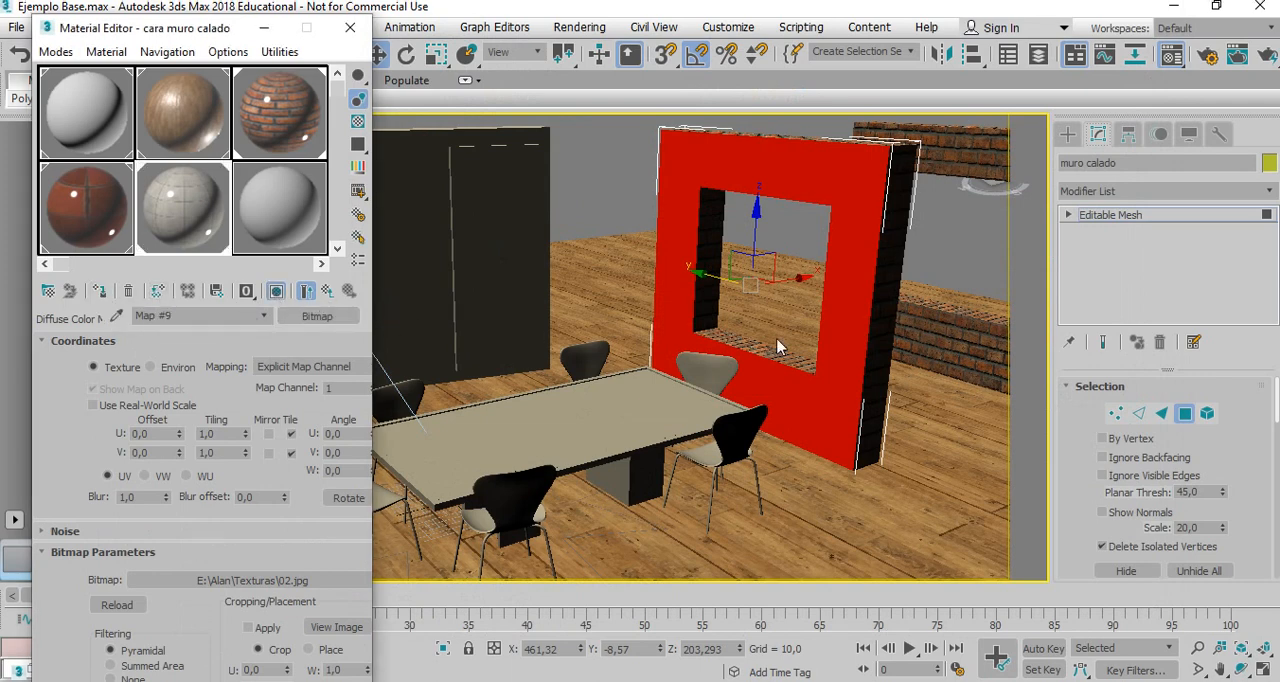
left_click(1184, 413)
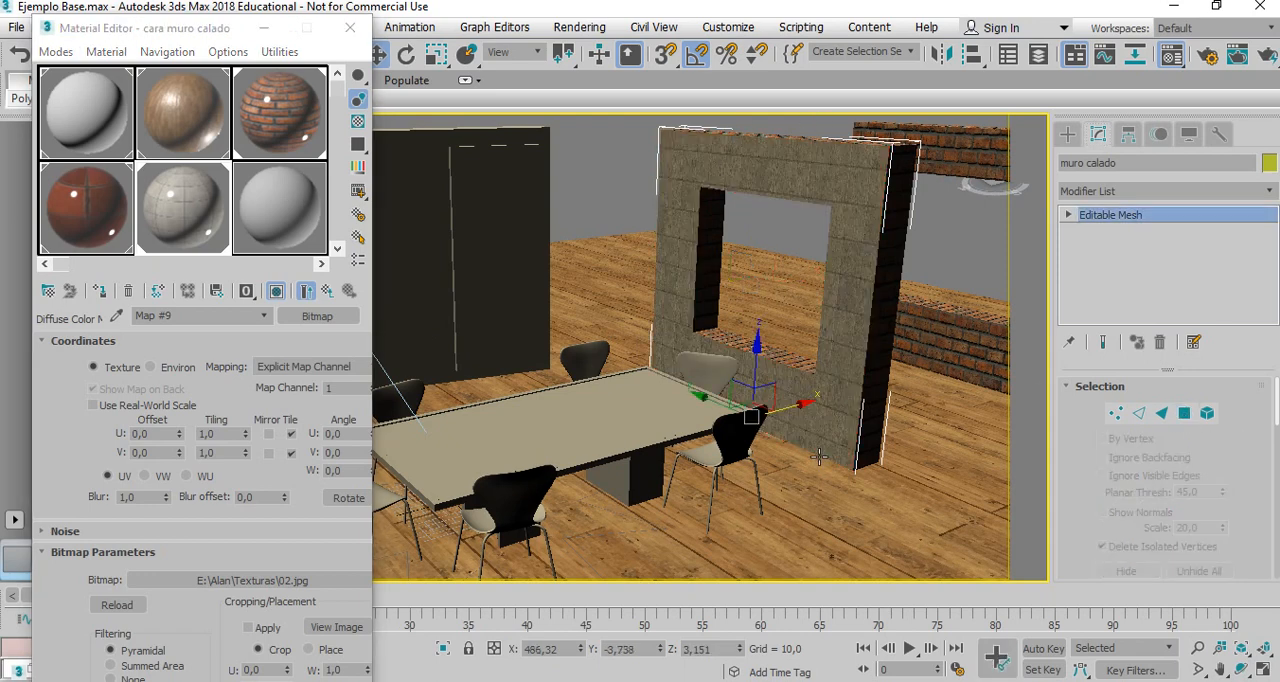
Set the bitmap's tiling to 2,0 in U and 1,0 in V, and deselect the wall.
left_click_drag(245, 437, 245, 433)
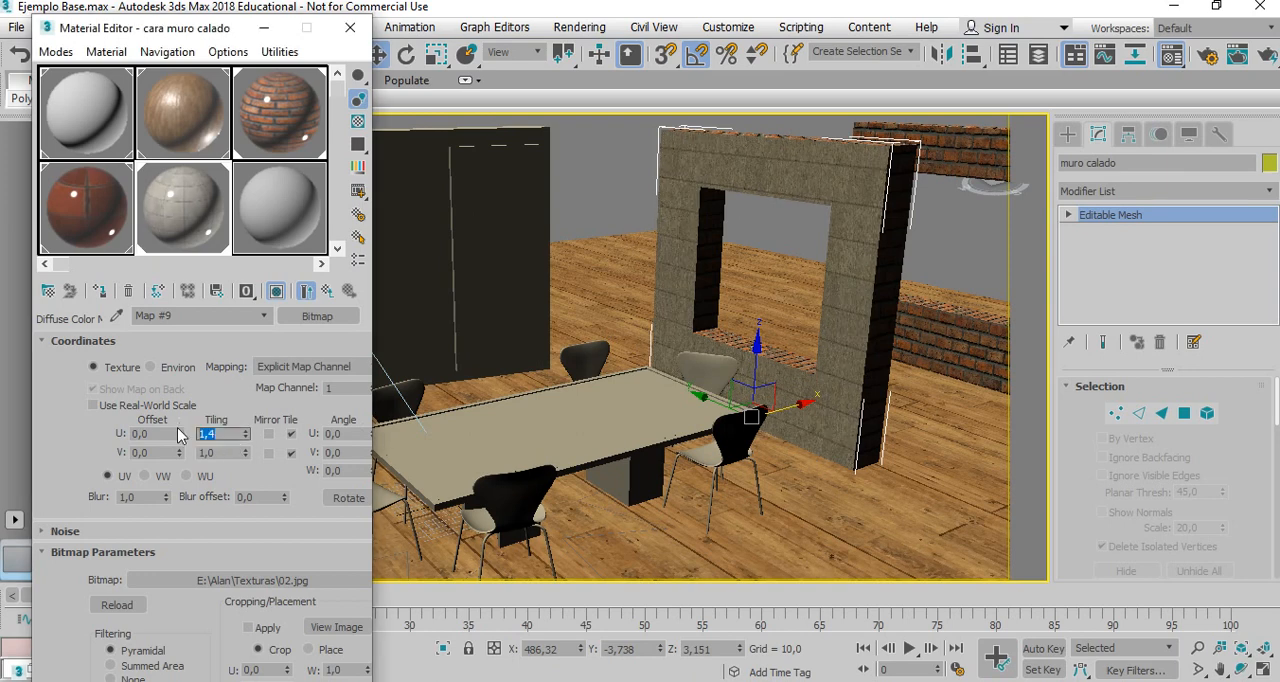
key("Return")
left_click_drag(236, 454, 180, 453)
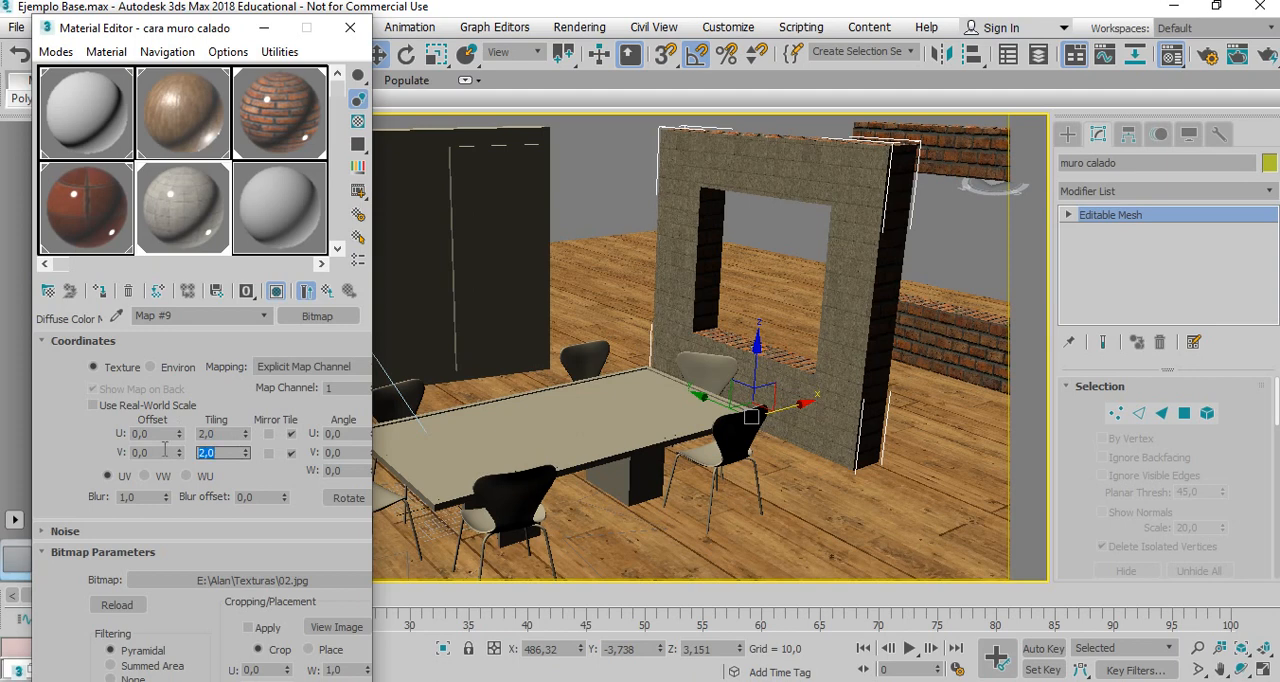
type("1")
key("Return")
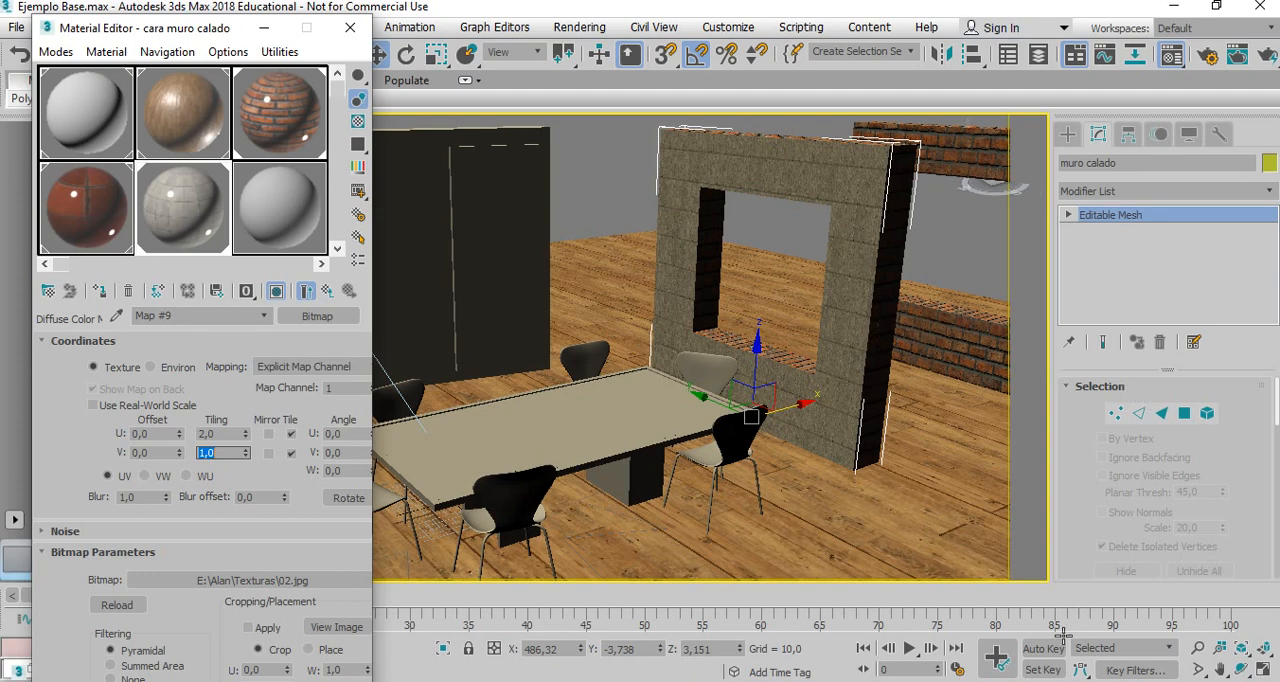
left_click(1241, 662)
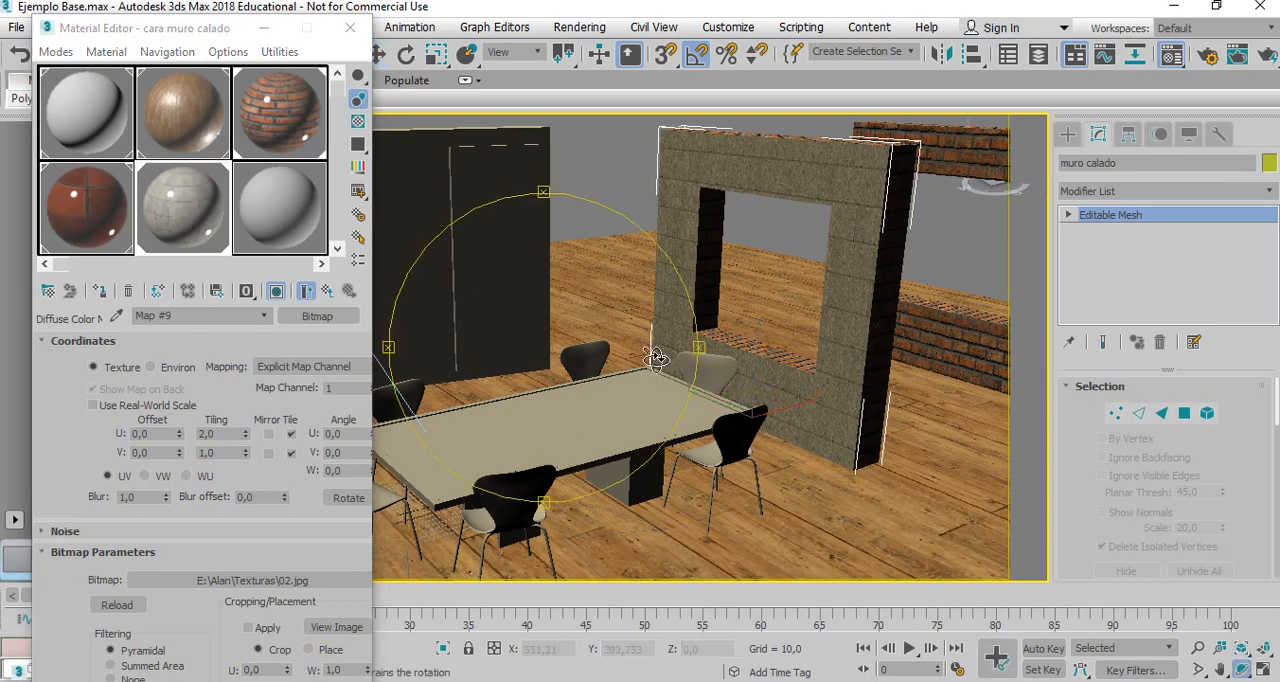
right_click(584, 319)
left_click(603, 228)
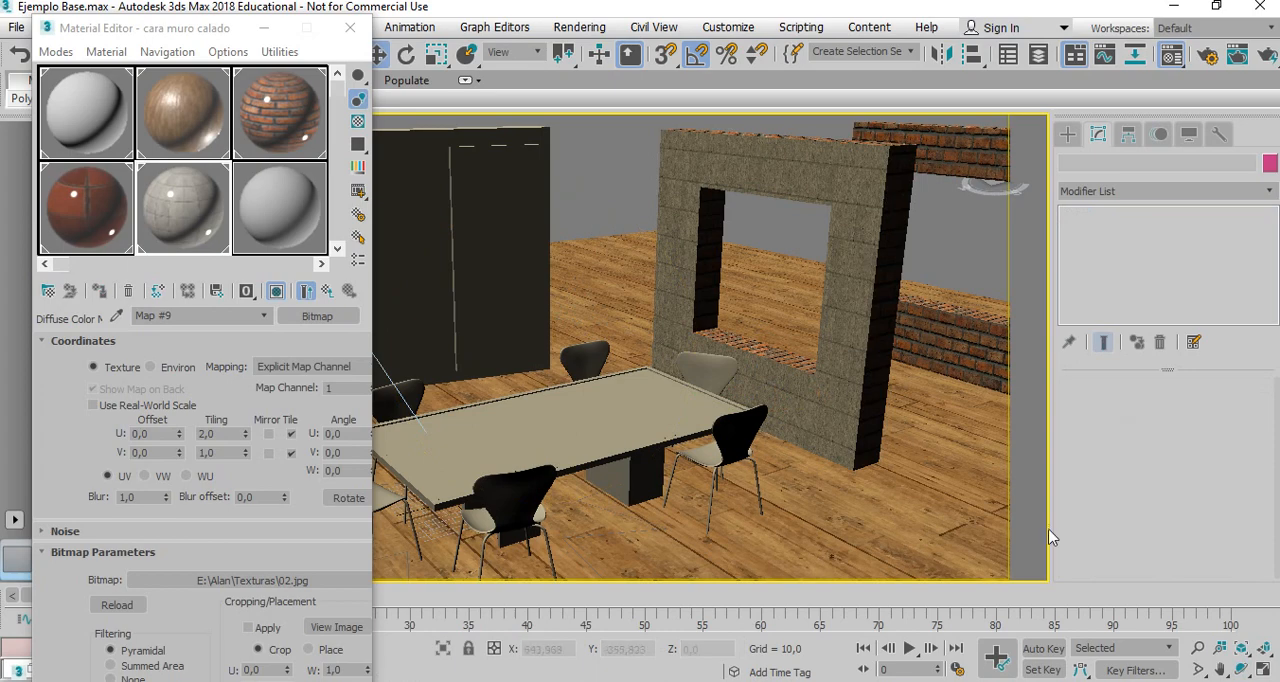
Select the perforated wall's front face and then its side face at polygon level, and leave polygon editing.
left_click(1240, 668)
right_click(812, 268)
left_click(796, 172)
left_click(1240, 668)
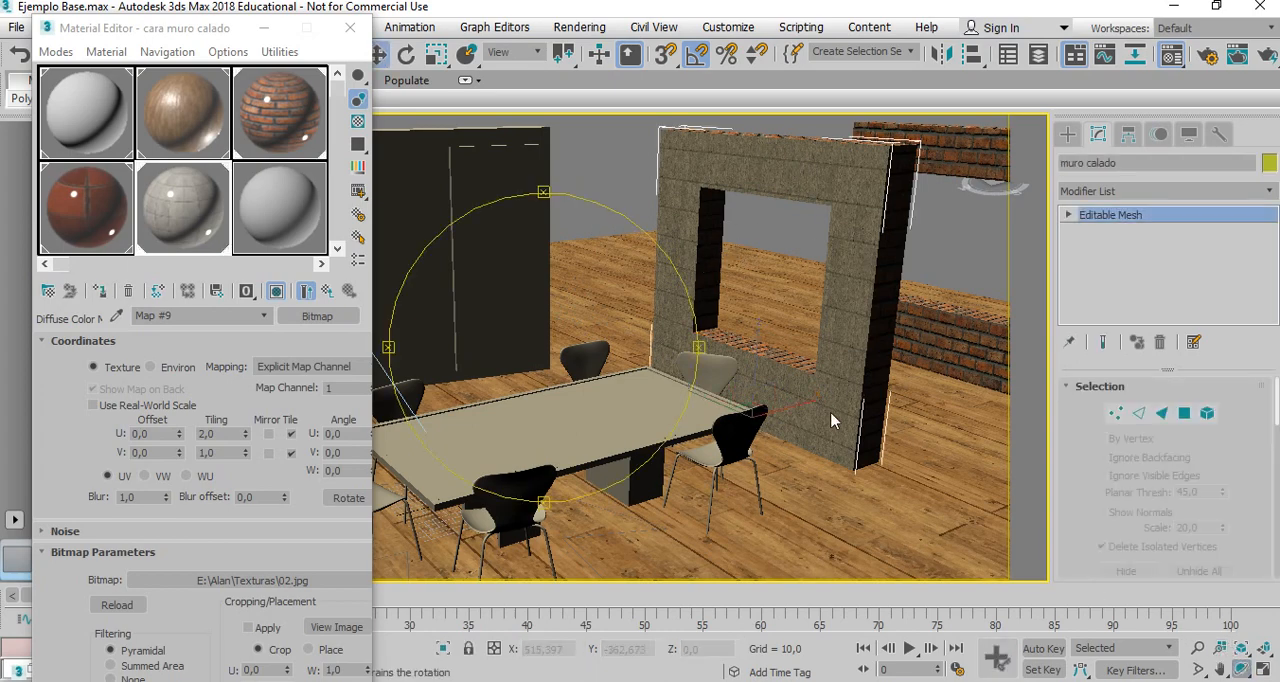
left_click_drag(640, 350, 563, 342)
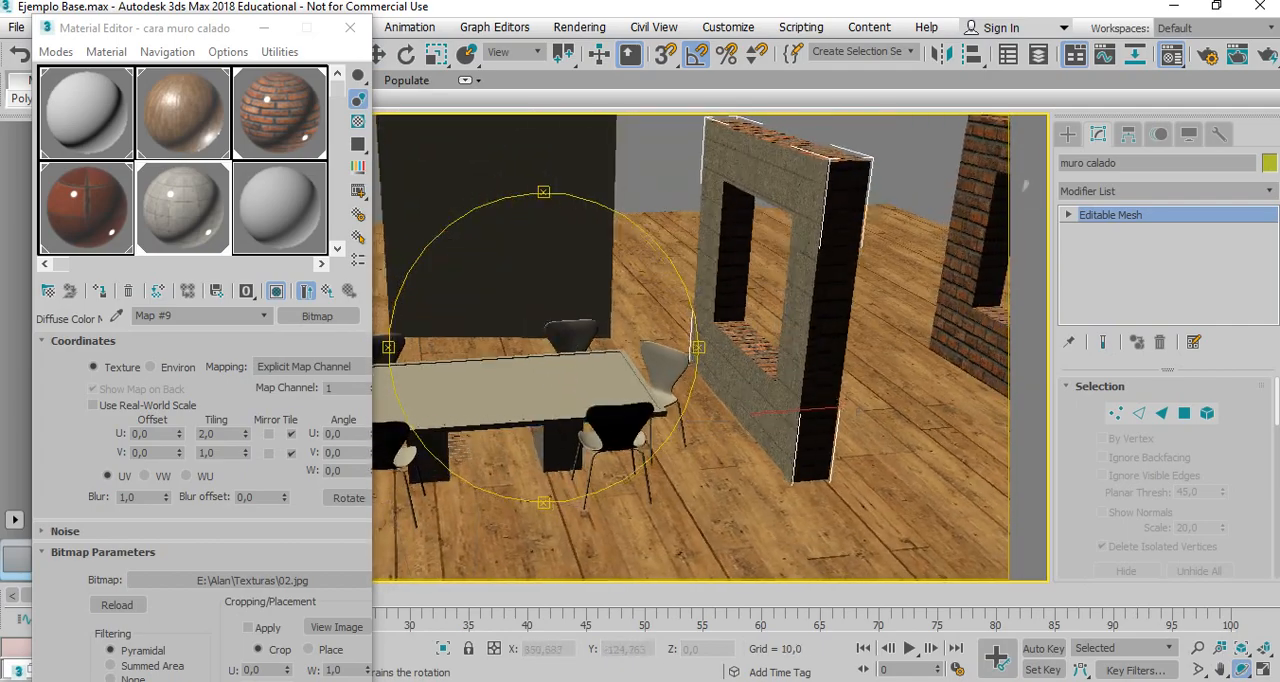
left_click(1182, 411)
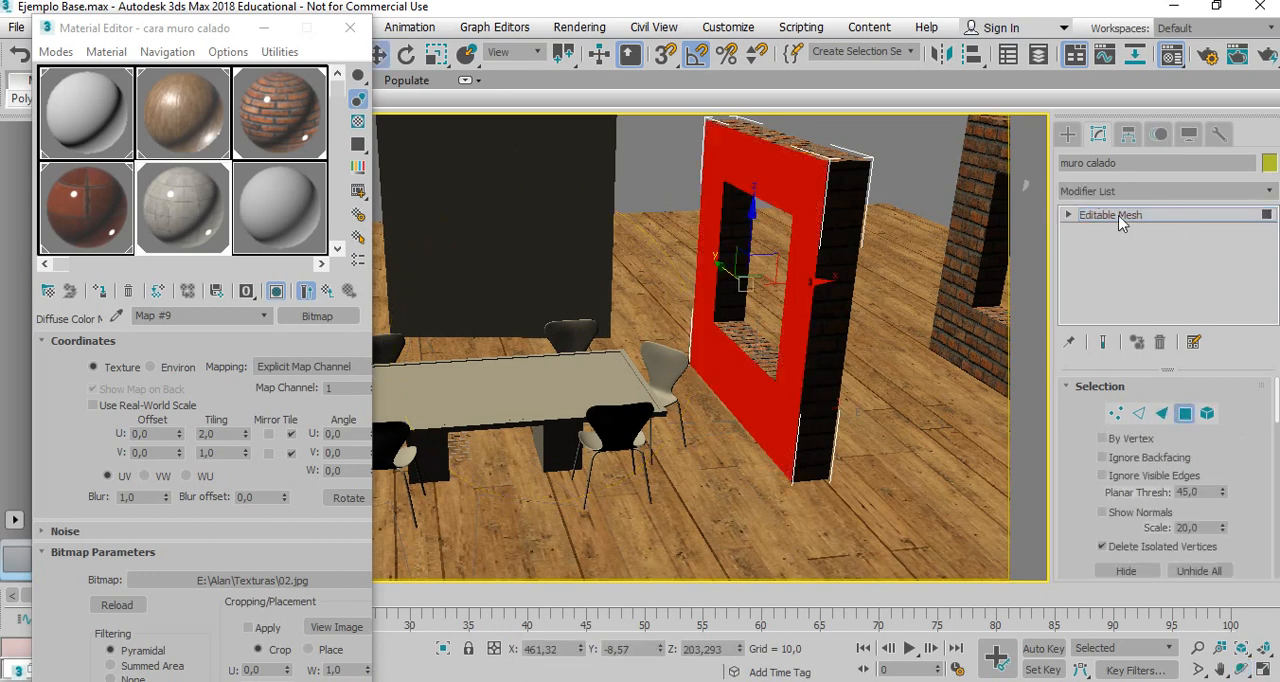
left_click(836, 227)
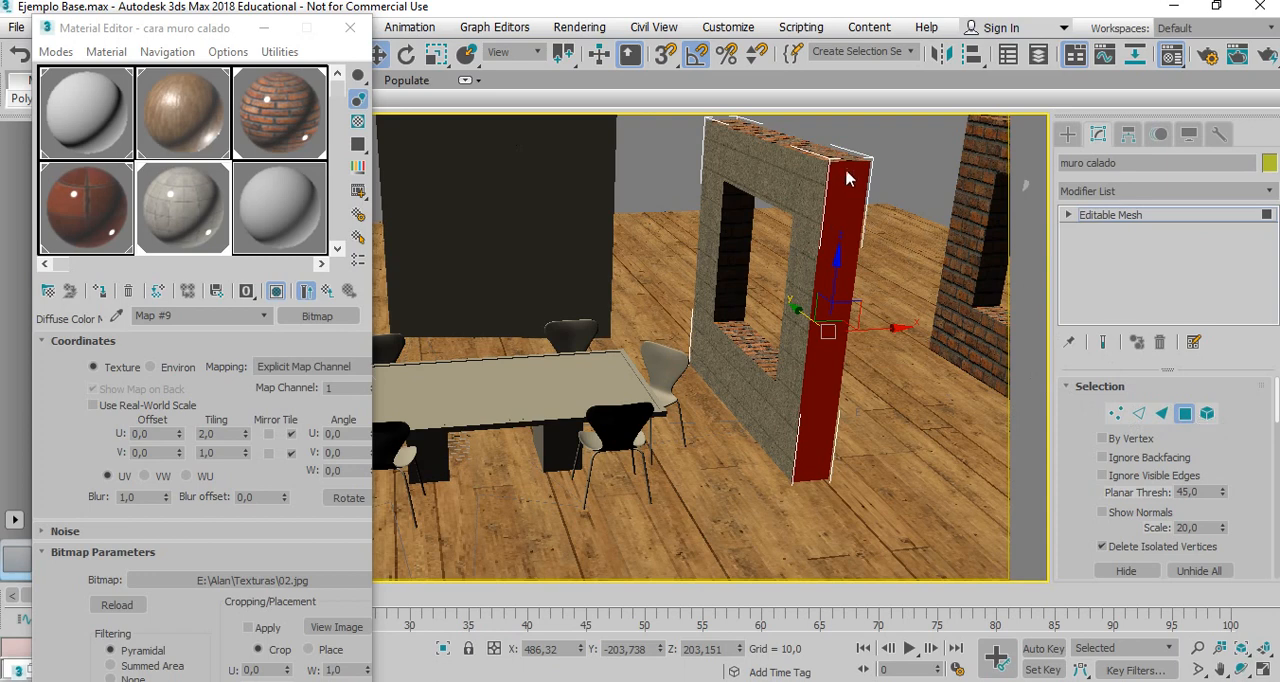
left_click(1186, 421)
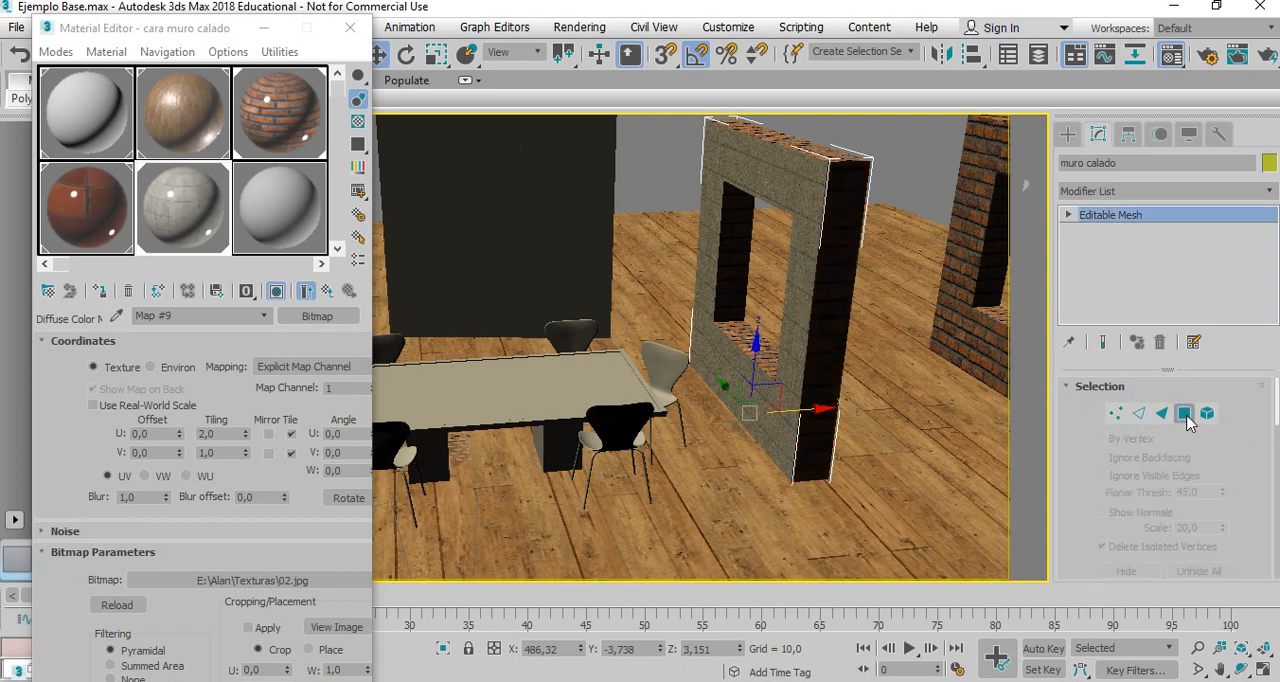
Move the Material Editor off the wall and select the teapot beside the barrel.
left_click_drag(222, 35, 769, 43)
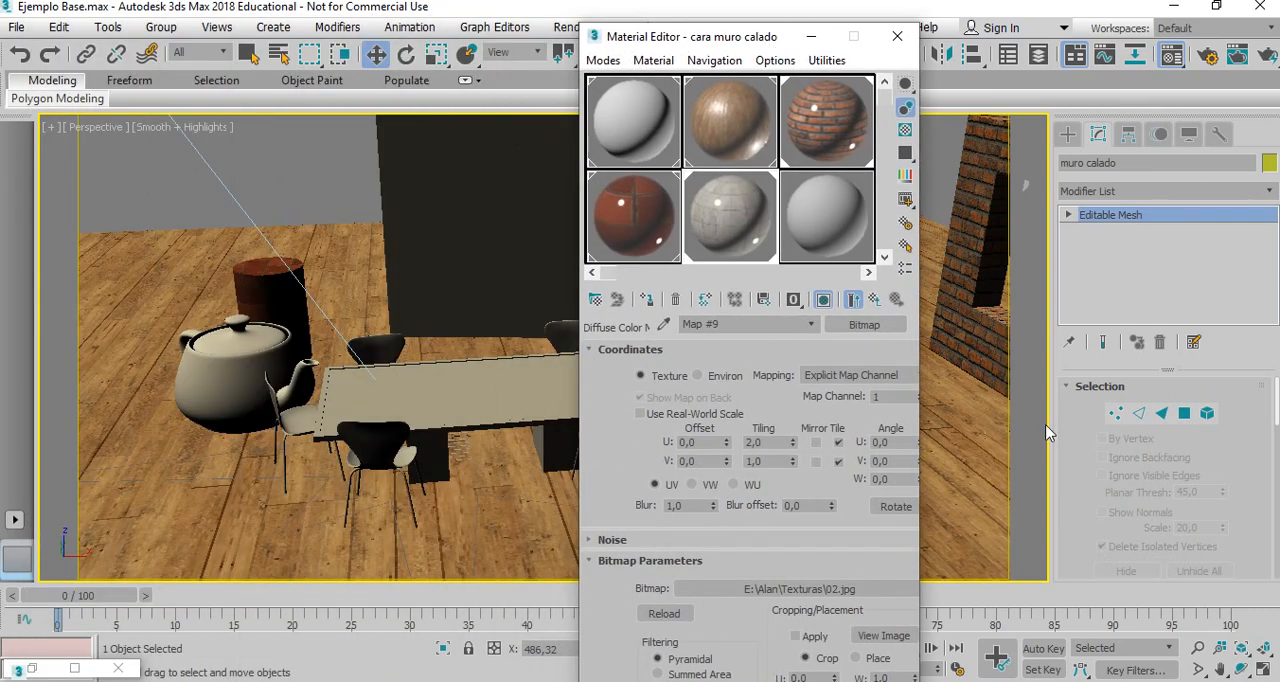
left_click(1240, 669)
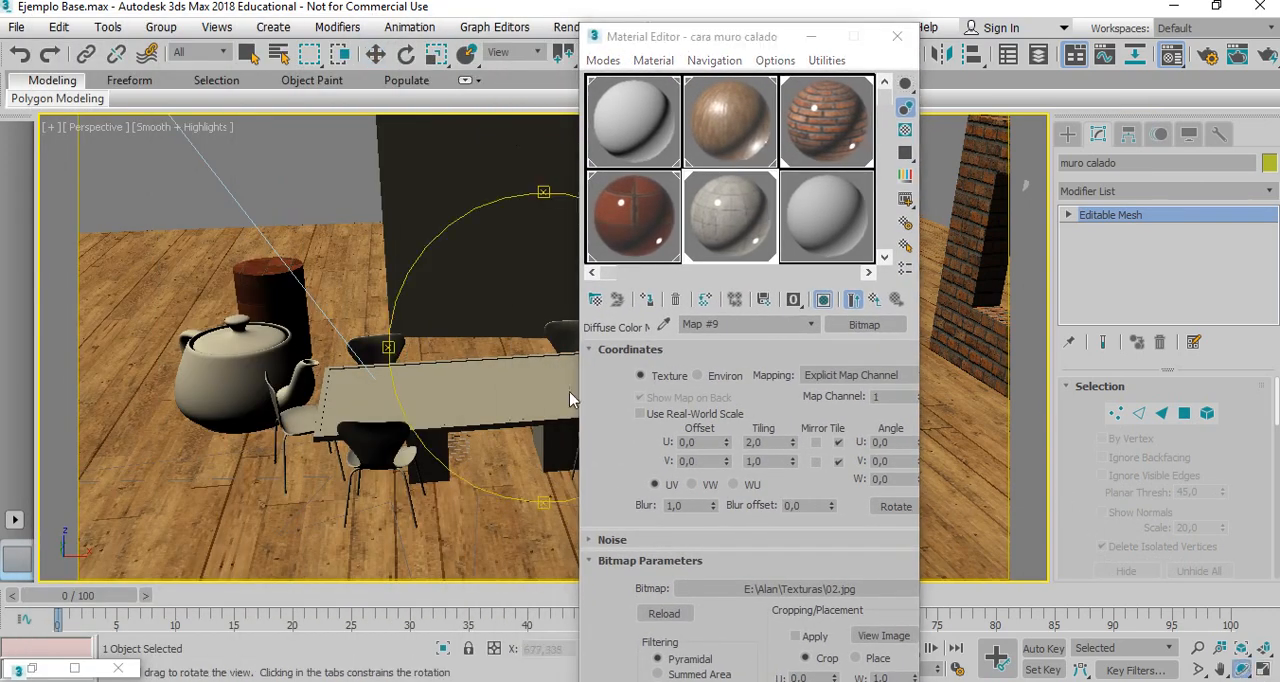
left_click_drag(575, 398, 551, 371)
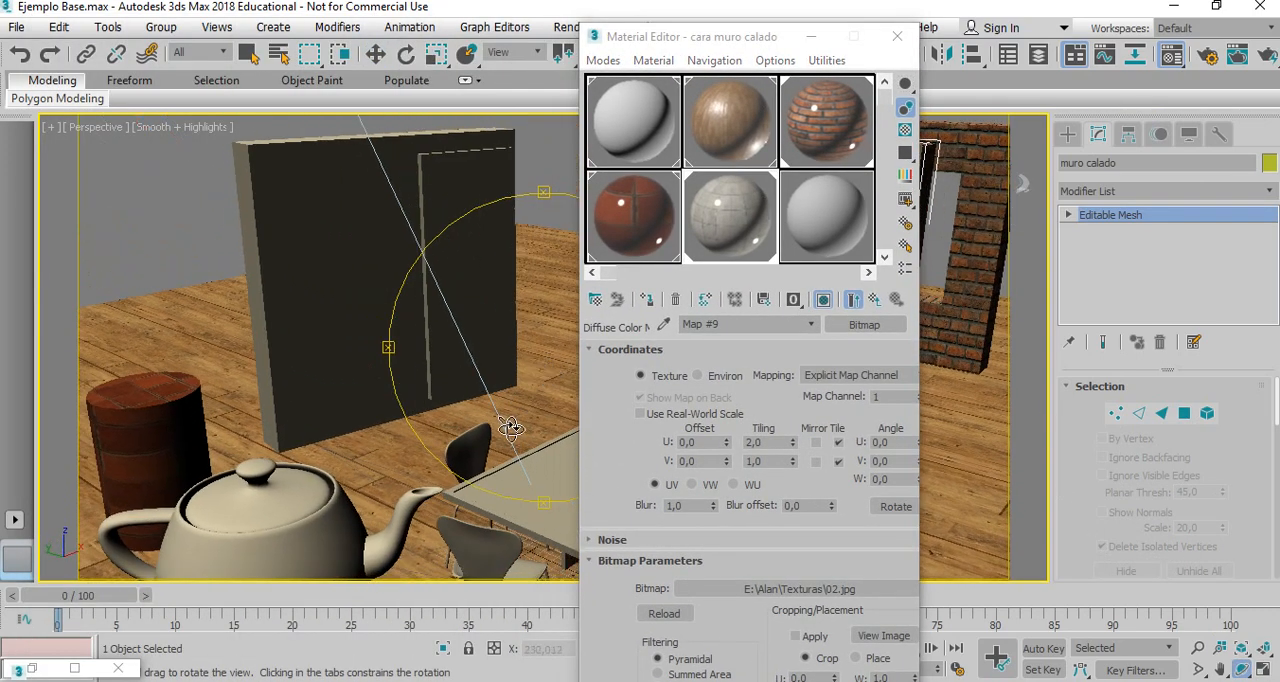
left_click_drag(515, 420, 588, 203)
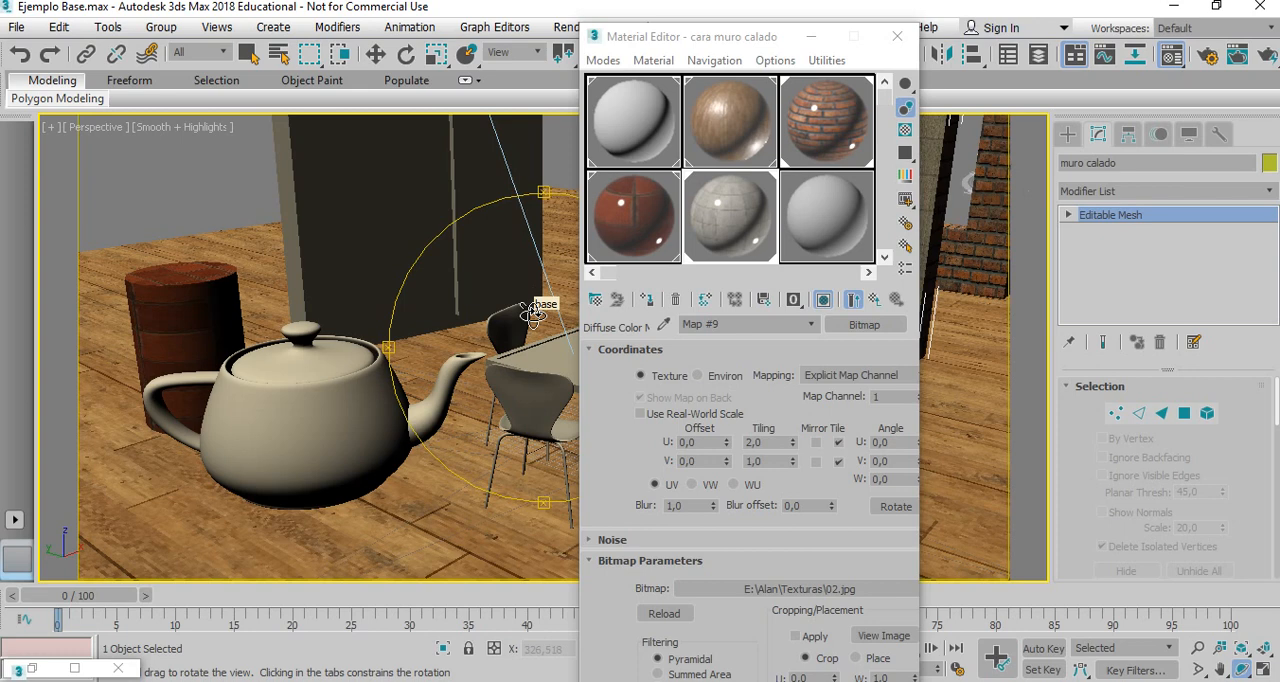
right_click(498, 384)
left_click(306, 424)
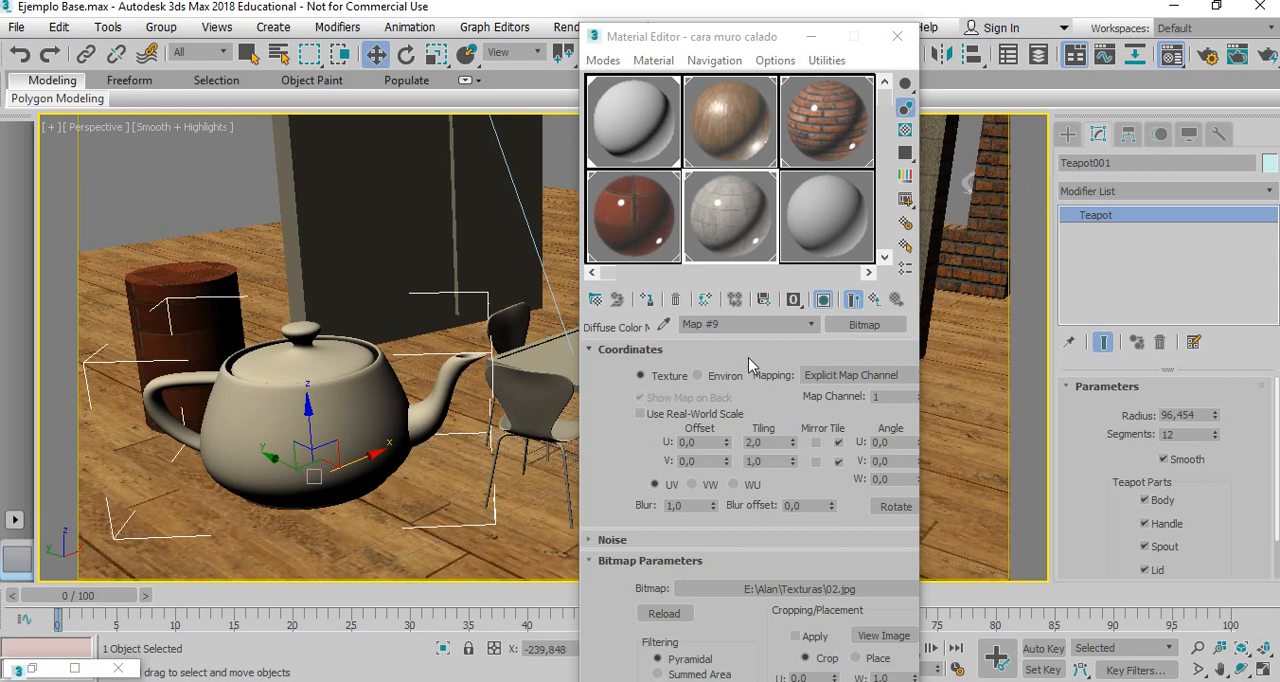
Name the unused material after the grey stone sample "Tetera tapa" and close the Material Editor.
left_click(818, 238)
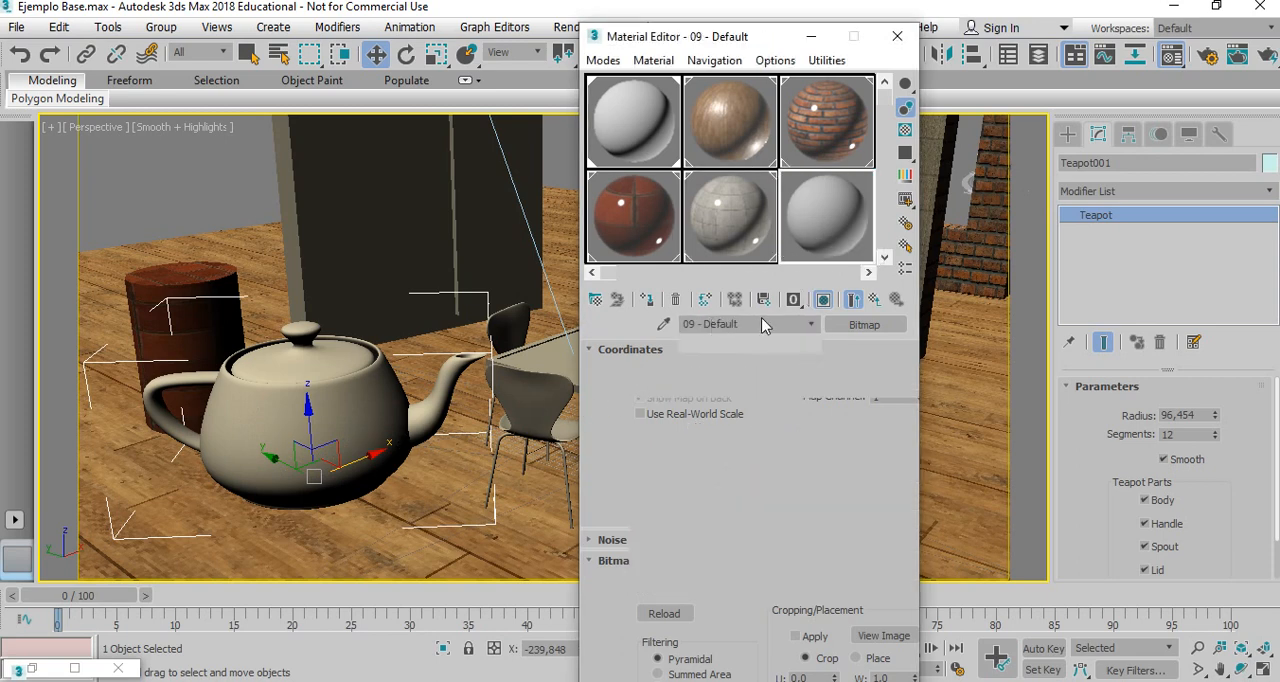
left_click_drag(757, 324, 601, 327)
type("Tetera tapa")
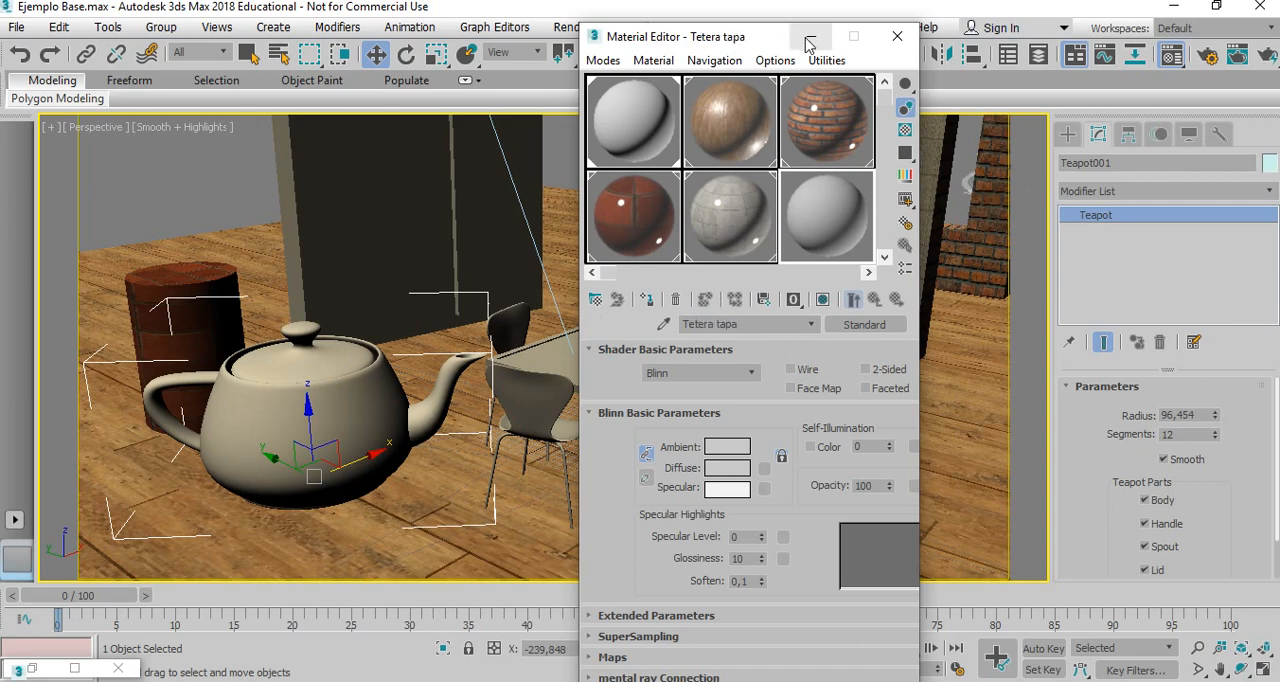
left_click(897, 36)
Convert the selected teapot to an Editable Mesh.
right_click(286, 405)
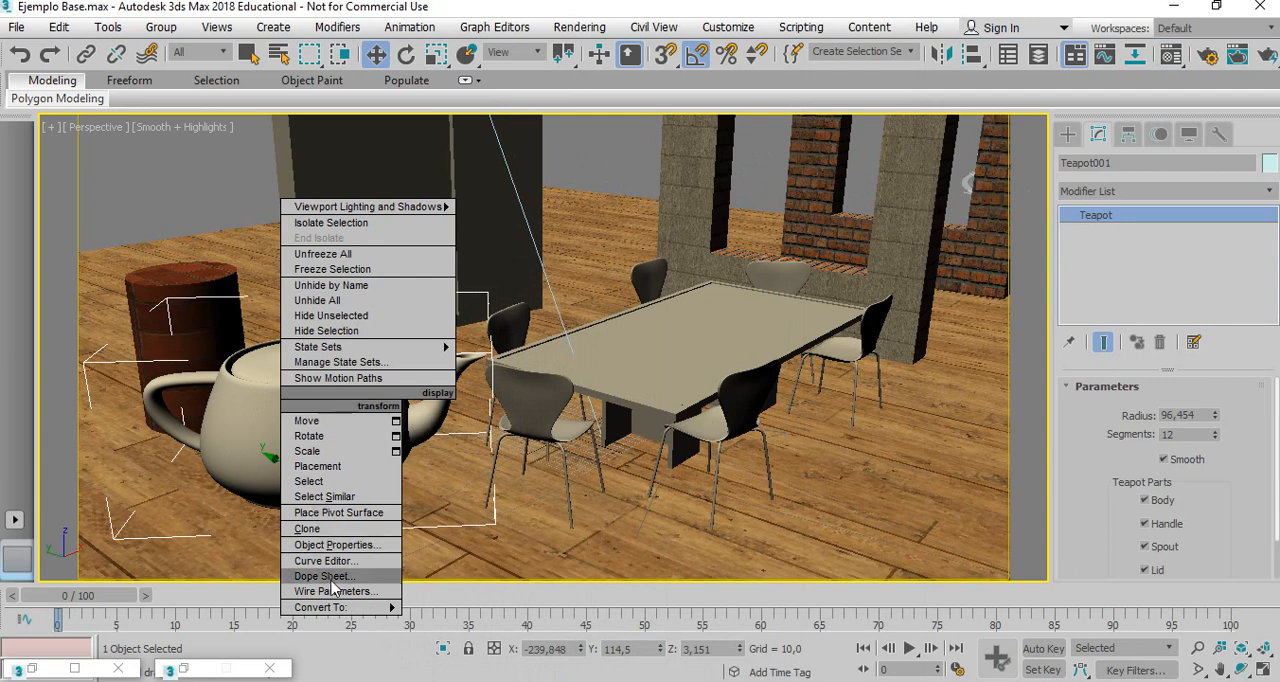
mouse_move(333, 610)
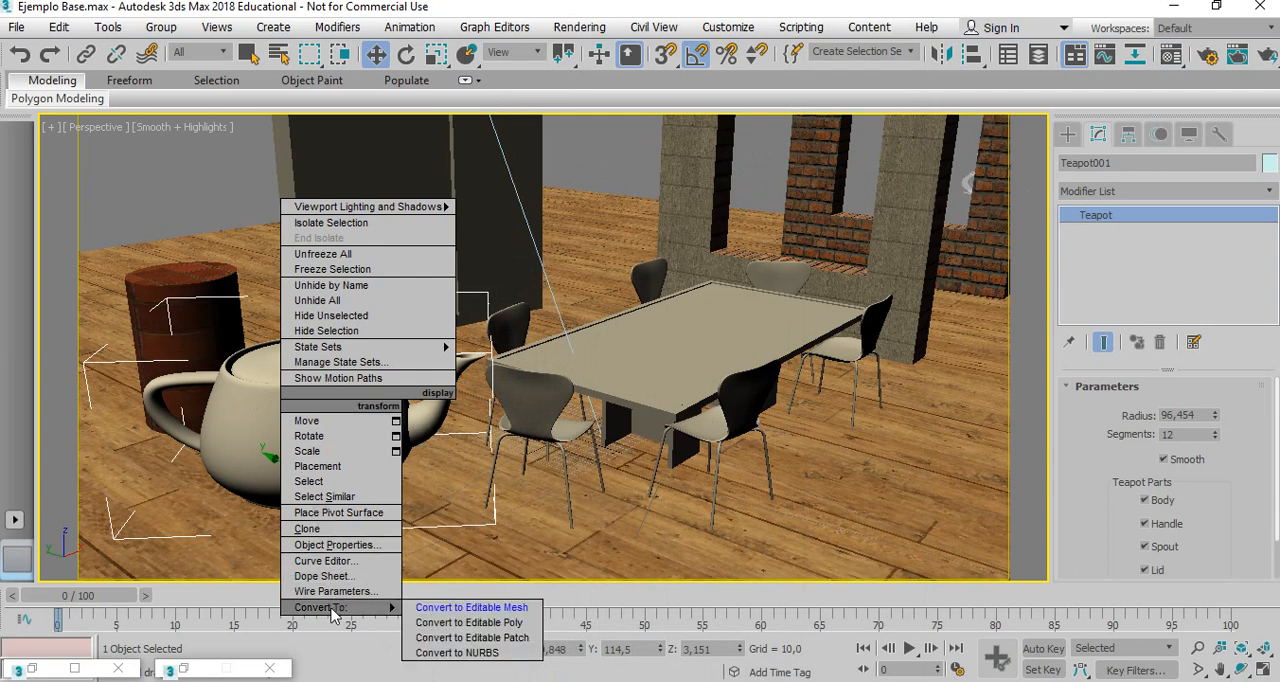
left_click(460, 610)
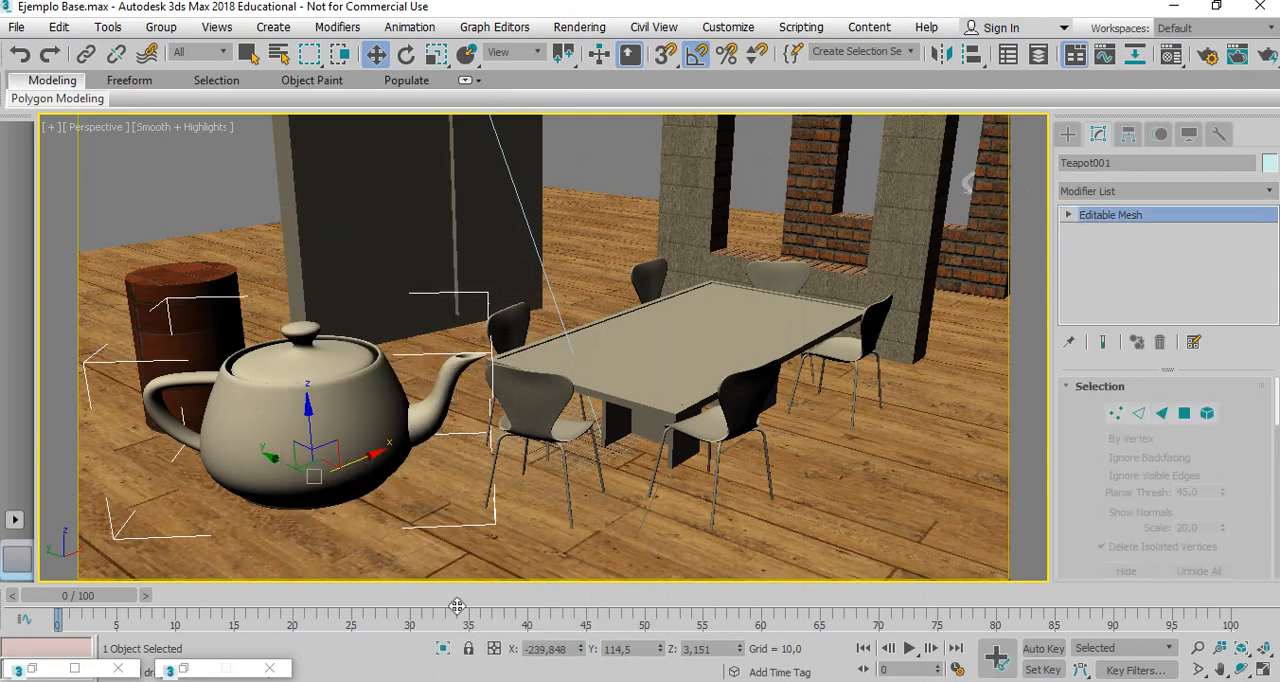
Pick individual polygons on the teapot's body and lid to examine its faceting, and leave polygon editing.
left_click(1184, 413)
left_click(335, 458)
left_click(341, 425)
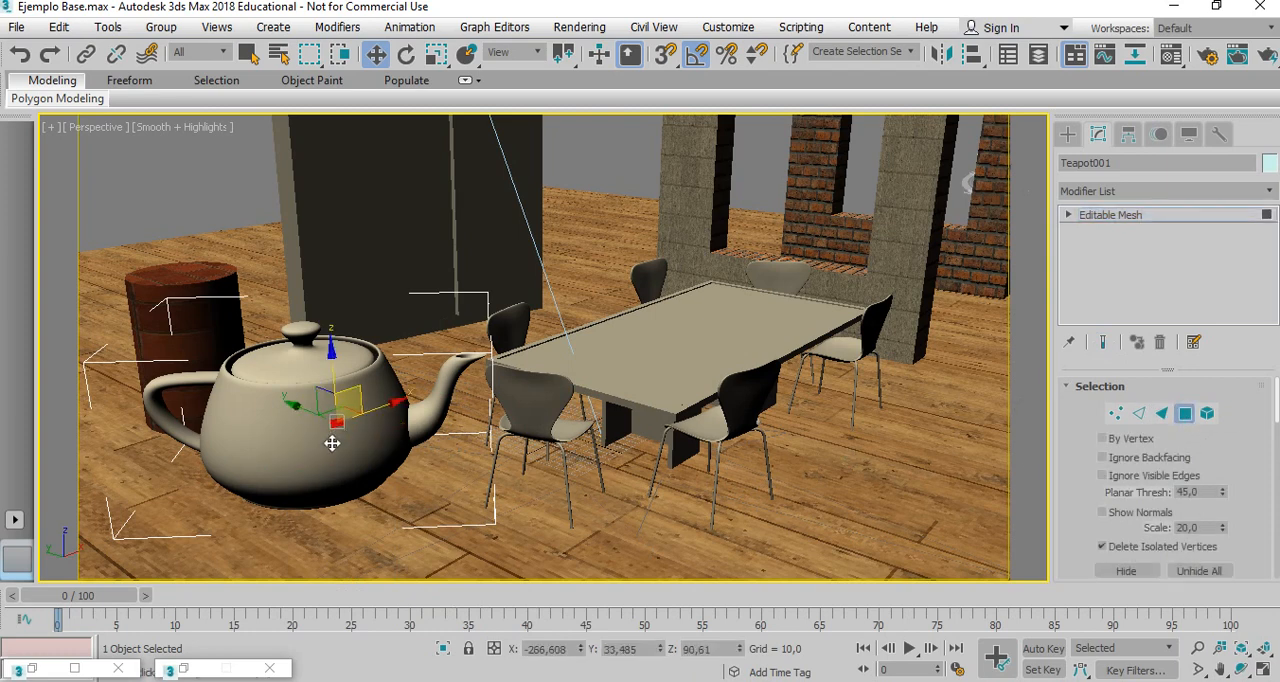
left_click(309, 431)
left_click(295, 410)
left_click(320, 417)
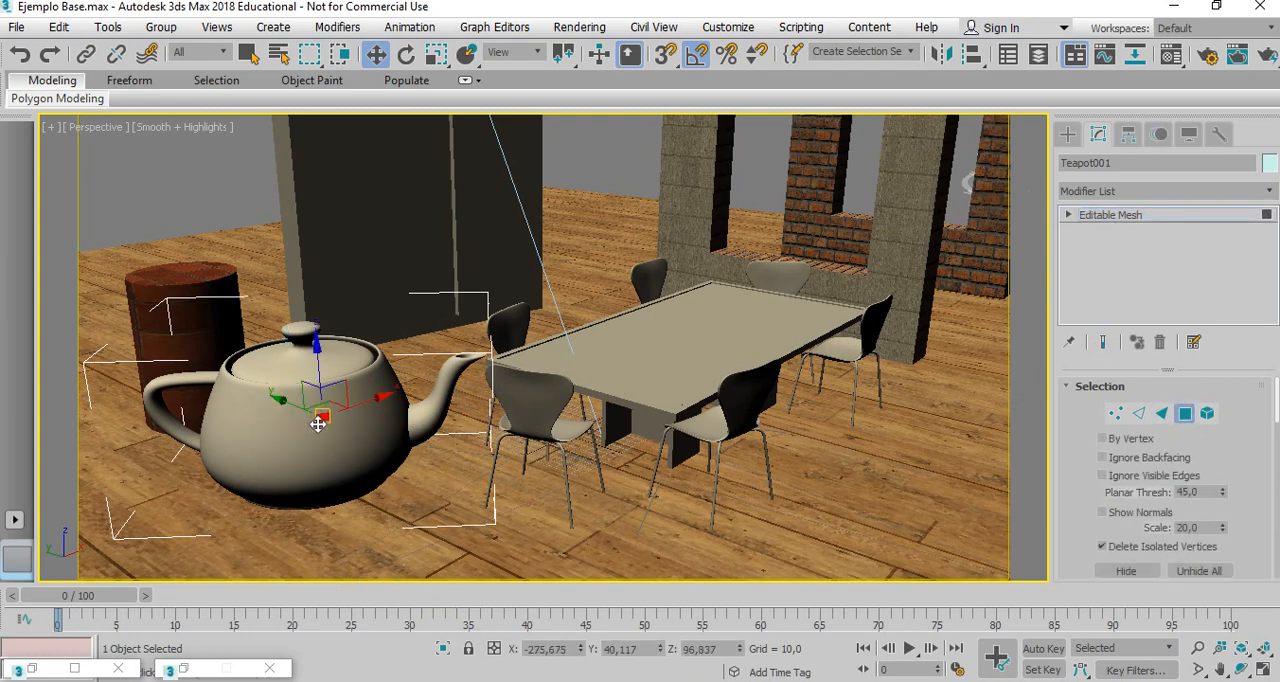
left_click(312, 436)
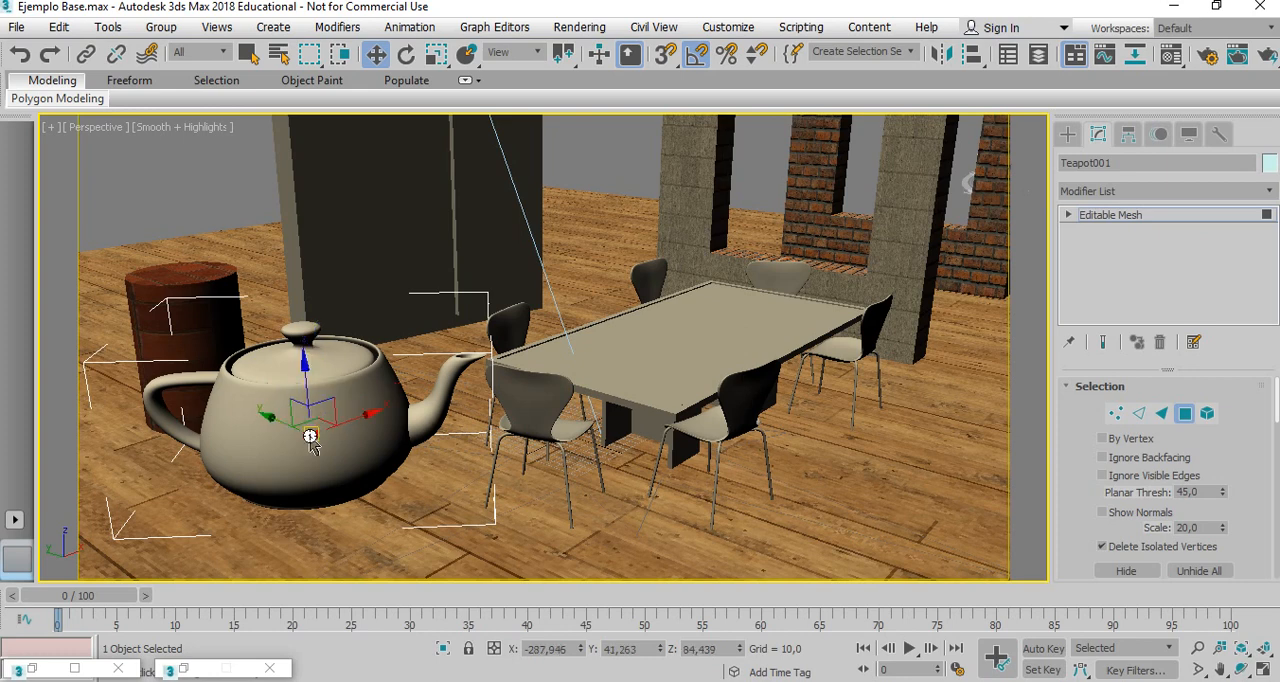
left_click(290, 360)
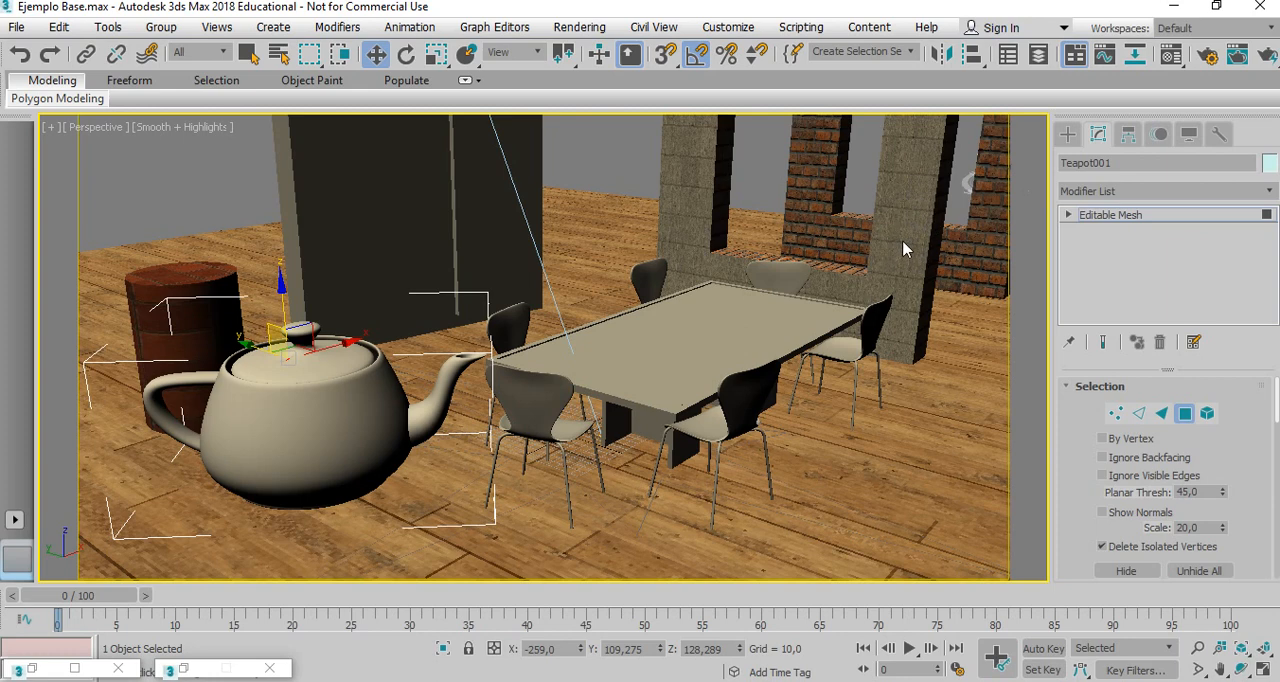
left_click(1184, 413)
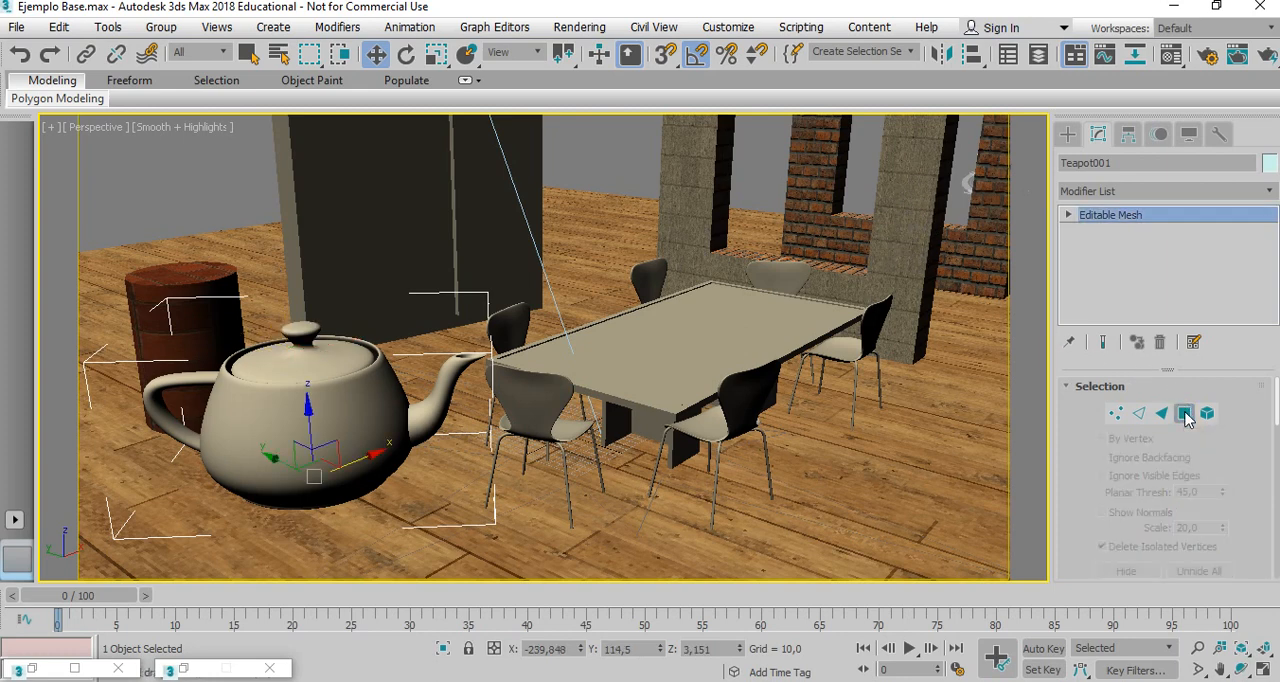
Select the perforated wall's front face and then its top face for comparison, and leave polygon editing.
left_click(895, 265)
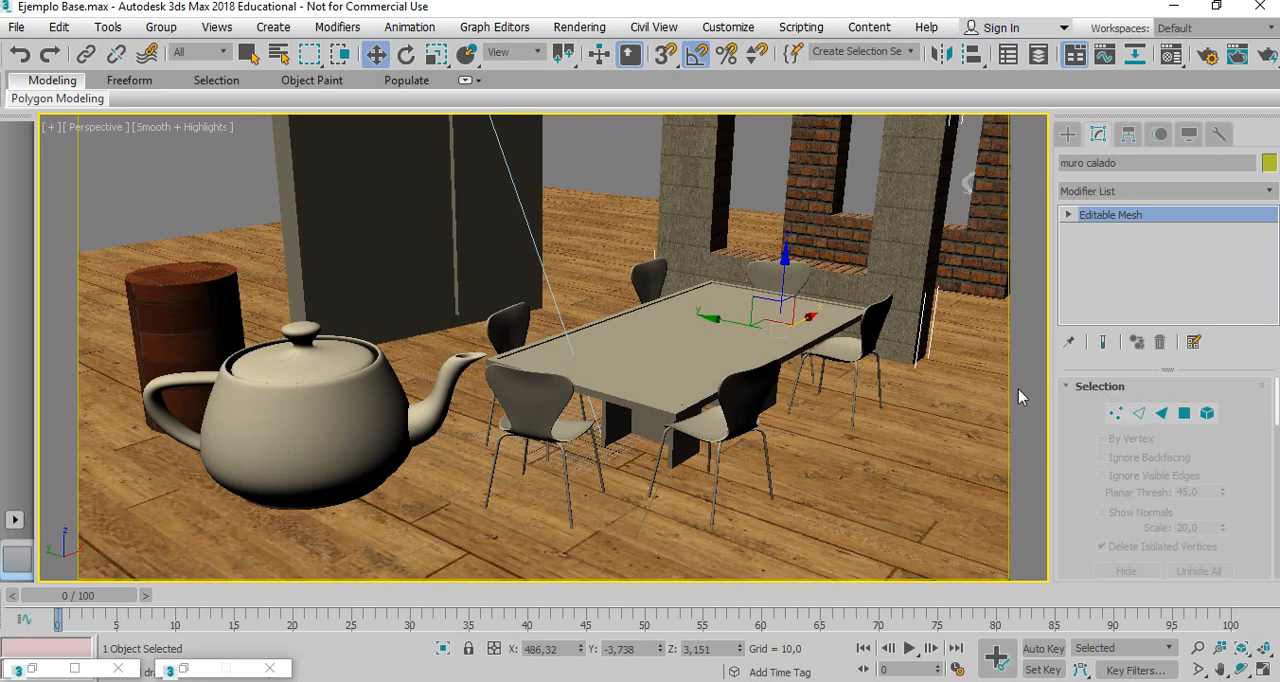
left_click(1184, 413)
left_click(905, 254)
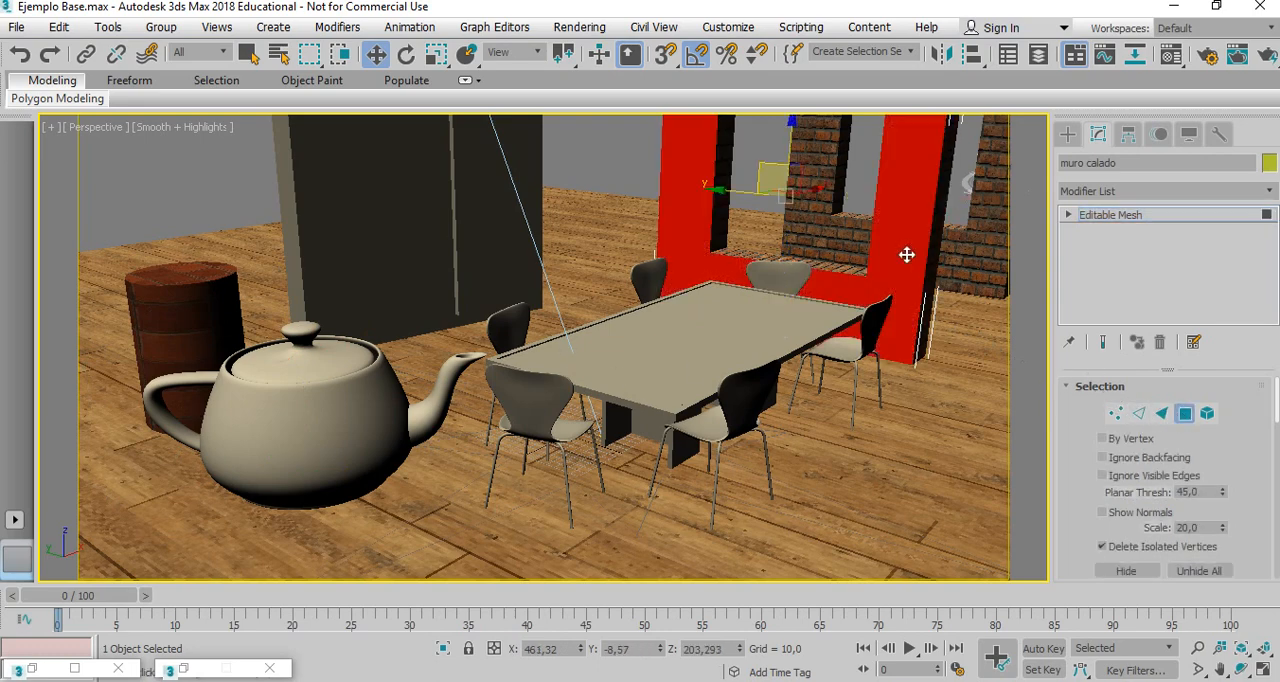
middle_click_drag(907, 255, 493, 573)
middle_click_drag(566, 356, 574, 435)
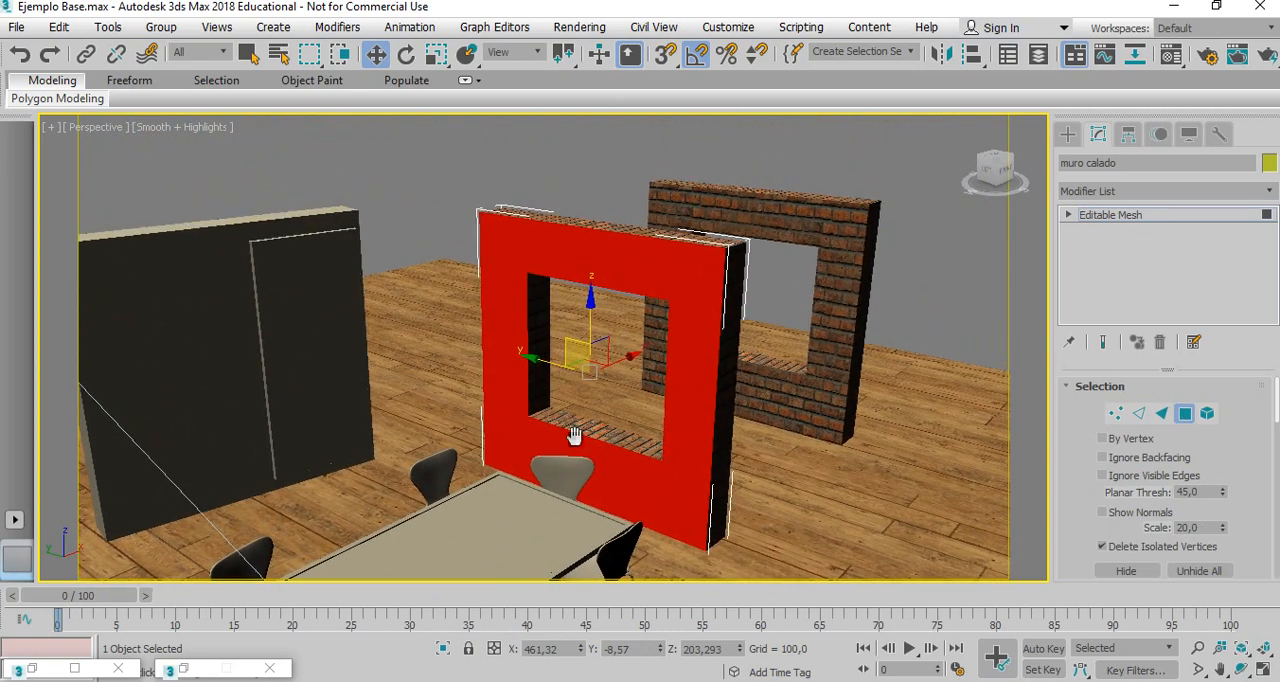
left_click(680, 235)
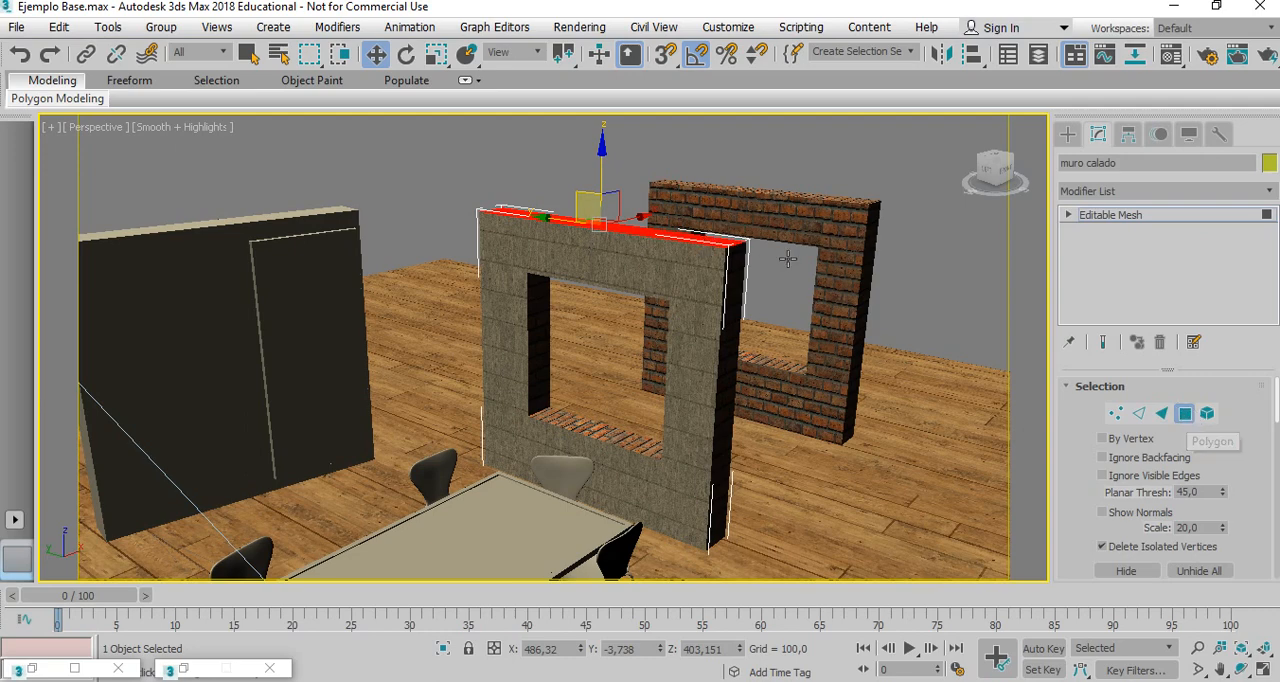
left_click(1185, 415)
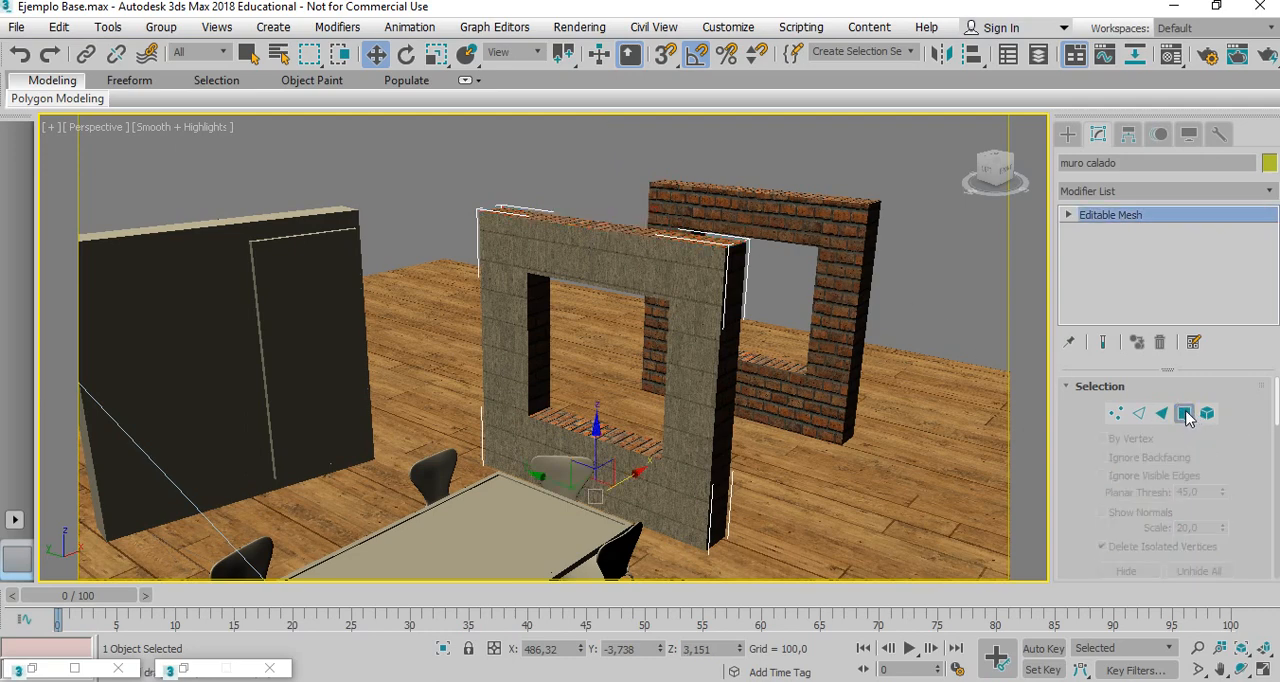
Delete the converted teapot beside the barrel.
mouse_move(609, 439)
middle_mouse_down()
mouse_move(674, 331)
mouse_move(765, 243)
middle_mouse_up()
middle_click_drag(591, 409, 811, 260)
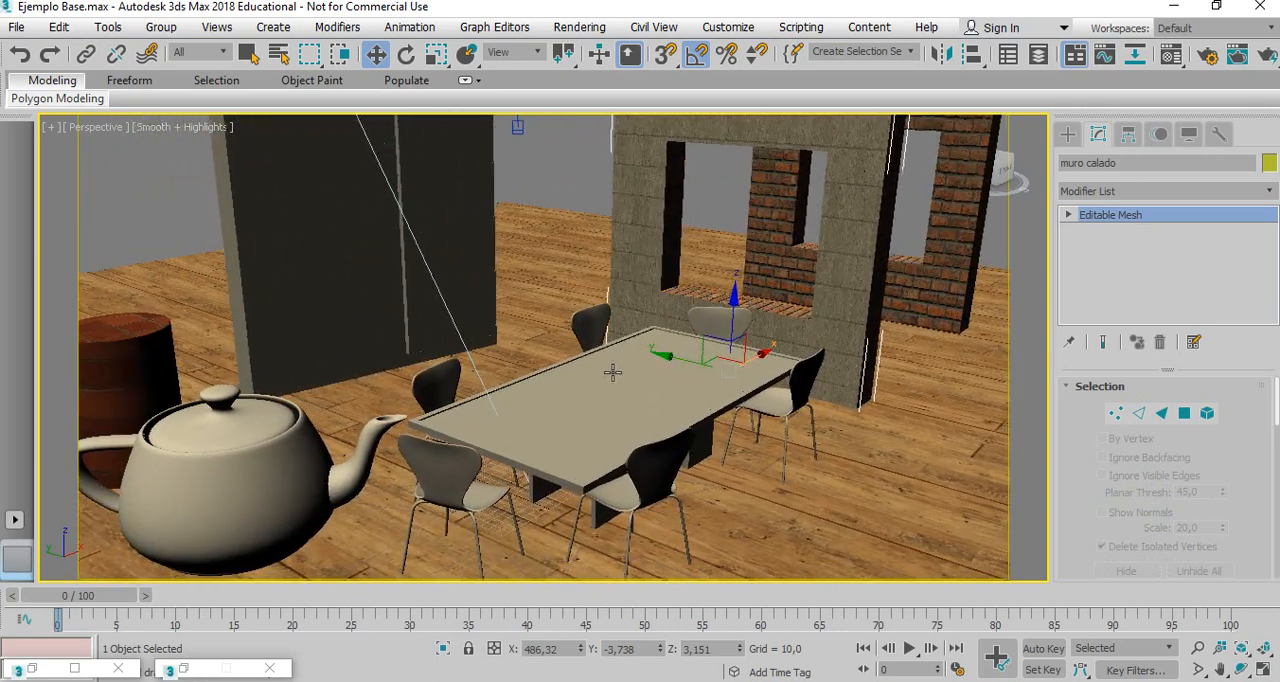
left_click(211, 455)
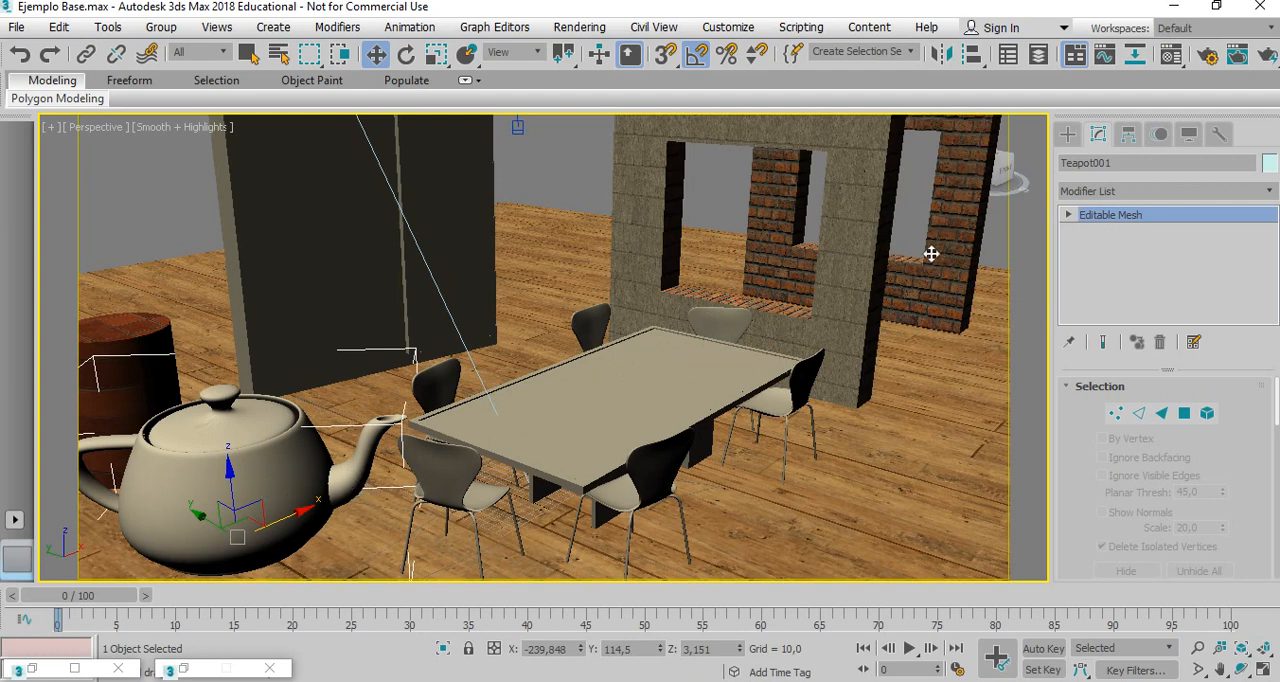
key("Delete")
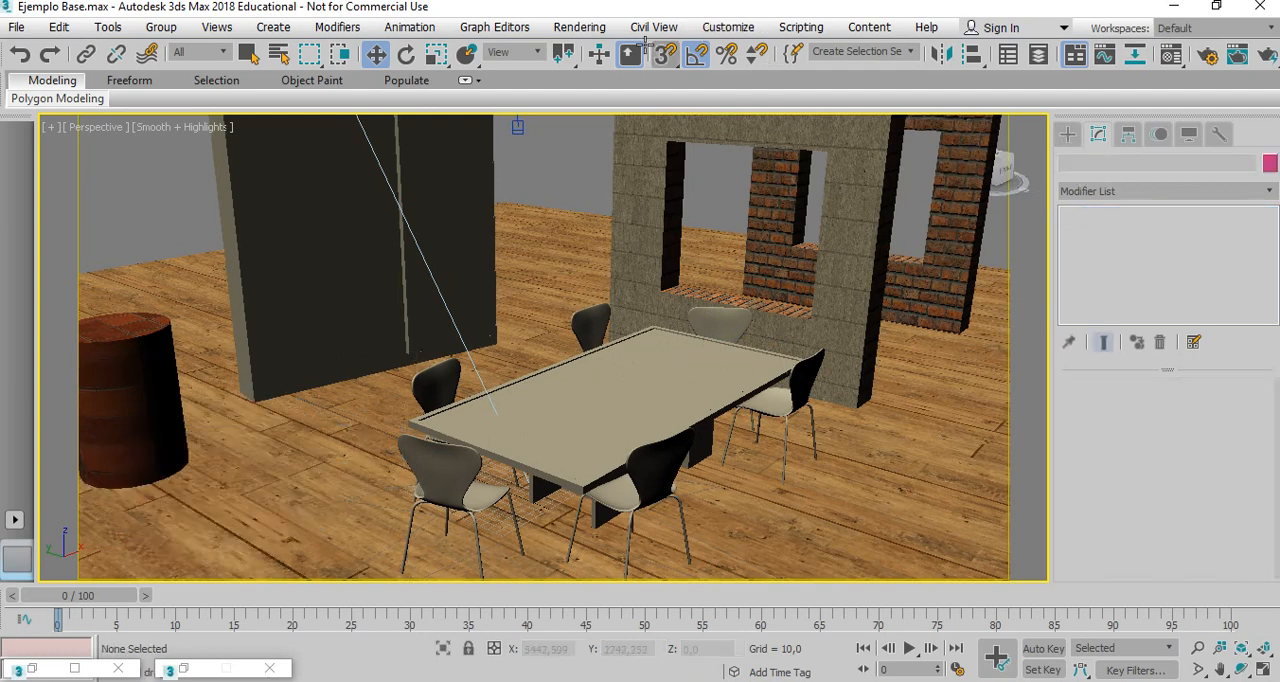
Create a teapot of about 38 radius on the tabletop and another of about 110 radius on the floor near the barrel.
left_click(1068, 134)
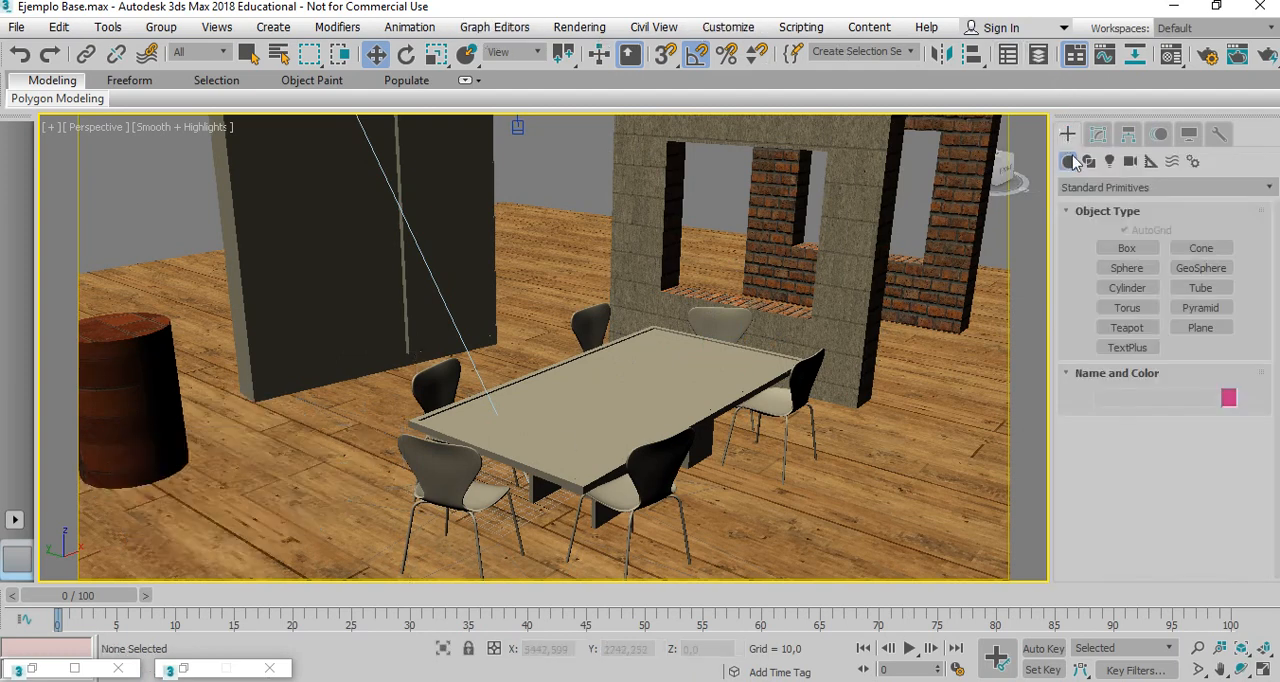
left_click(1128, 328)
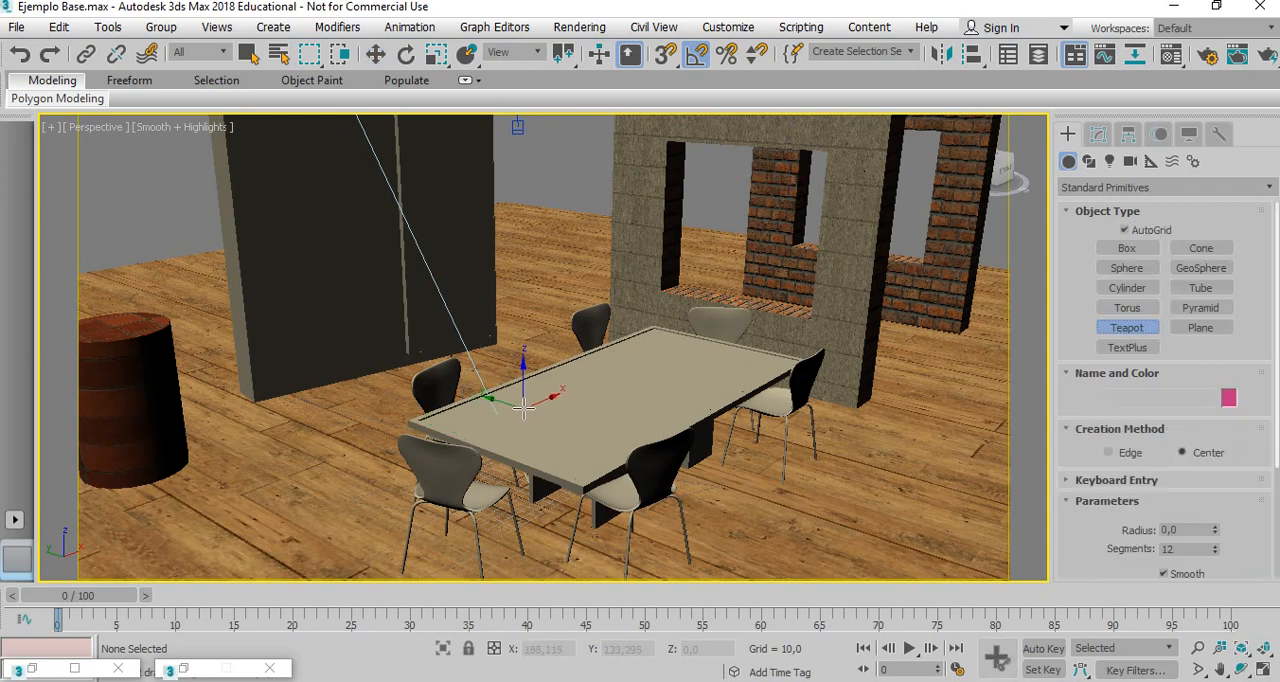
left_click_drag(525, 407, 496, 422)
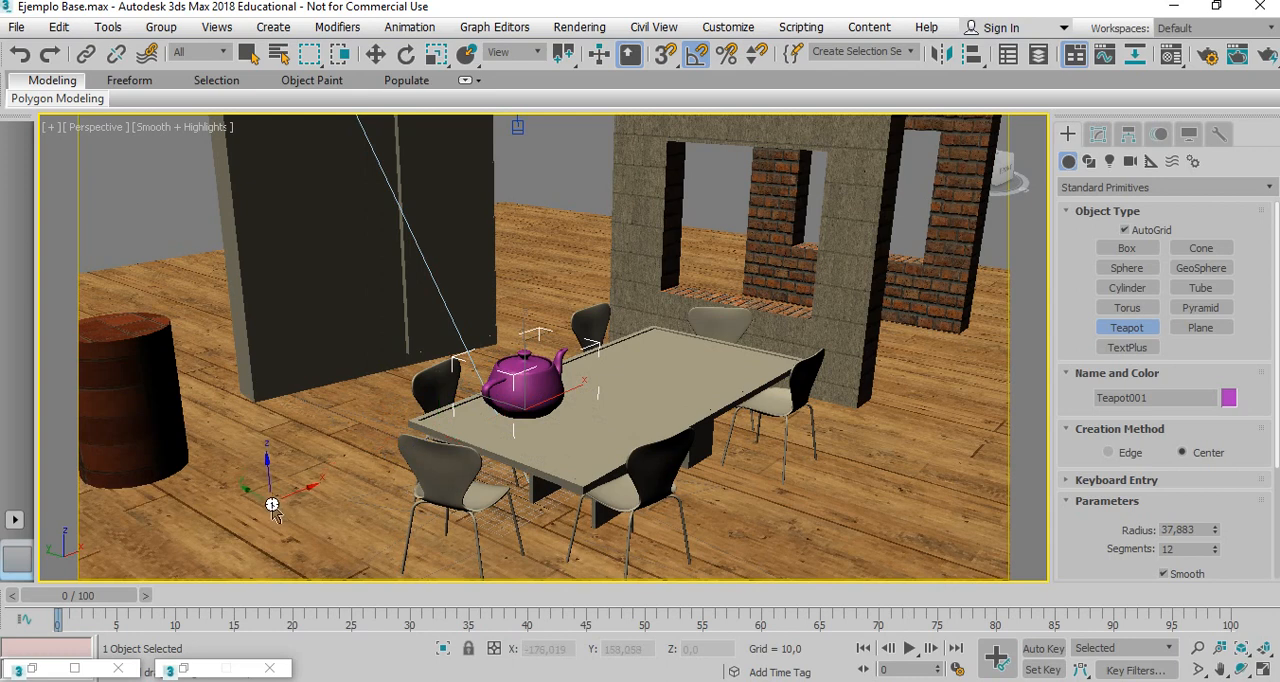
left_click_drag(265, 495, 167, 546)
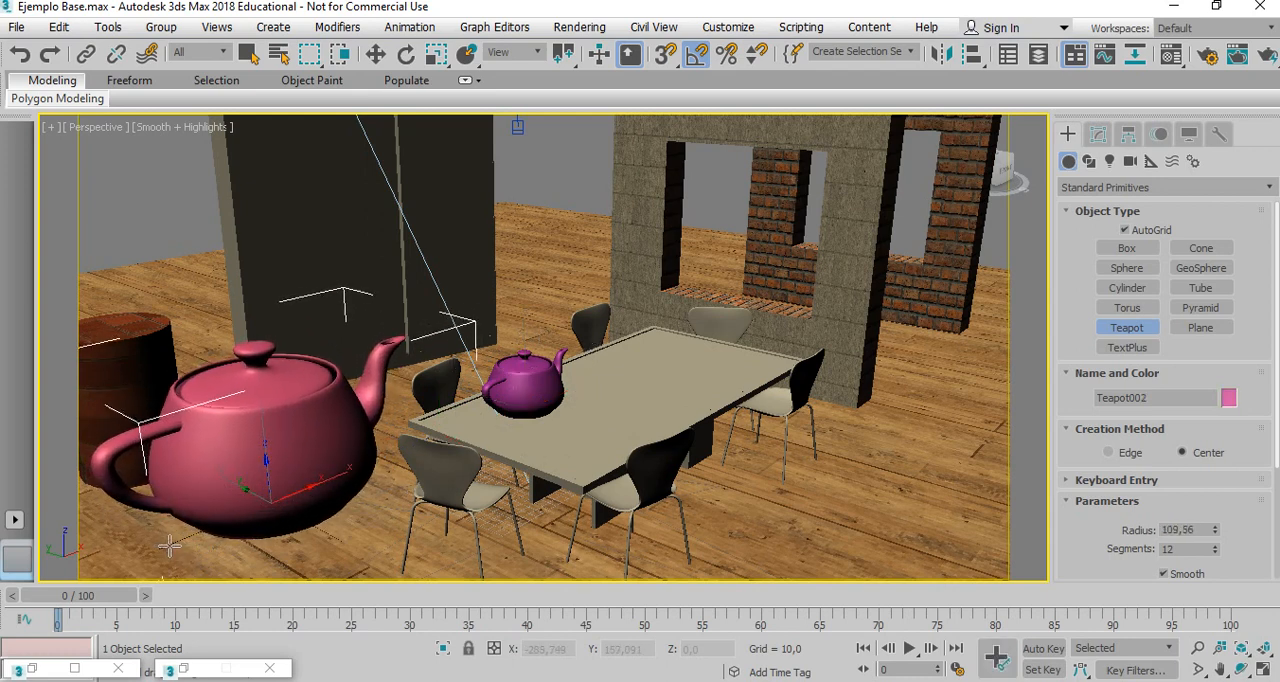
key("w")
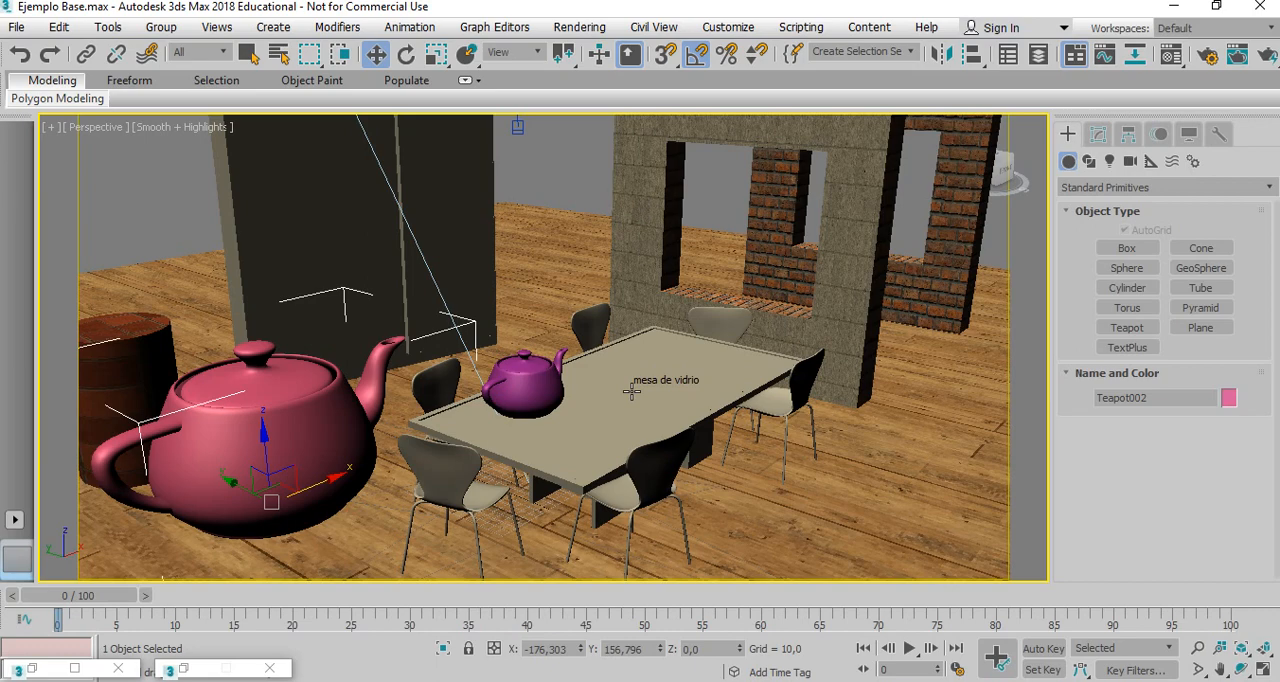
left_click(1241, 668)
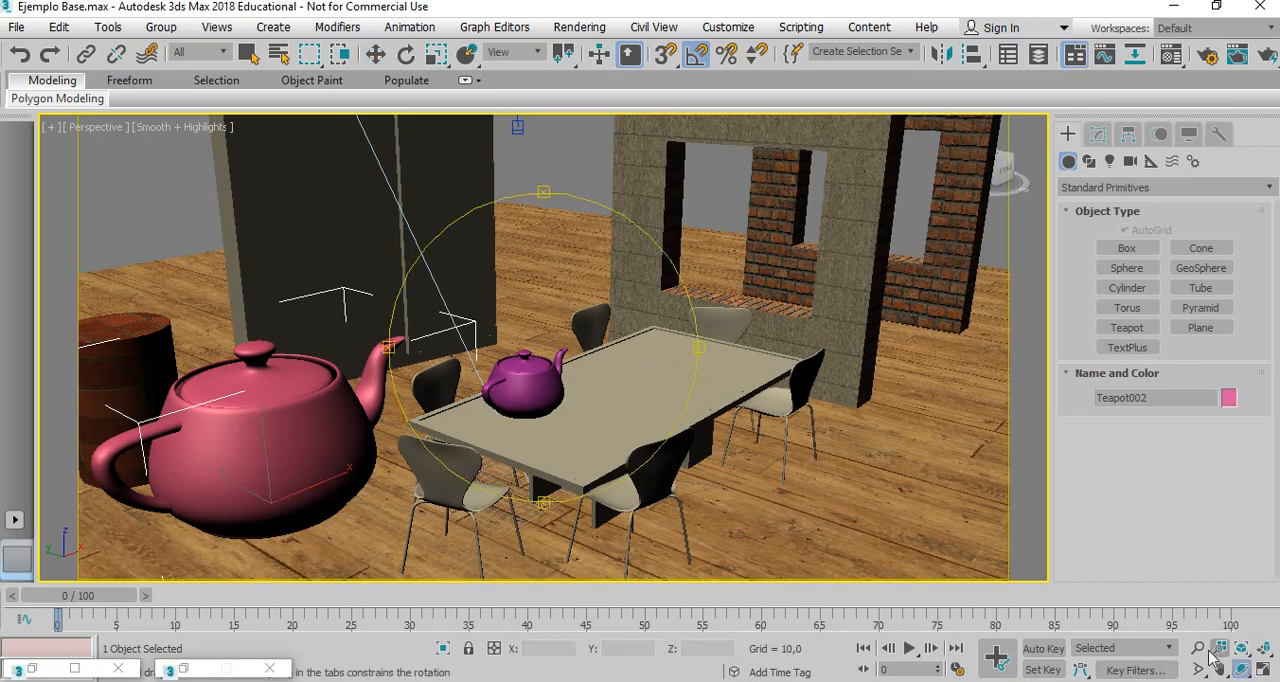
left_click_drag(667, 390, 583, 371)
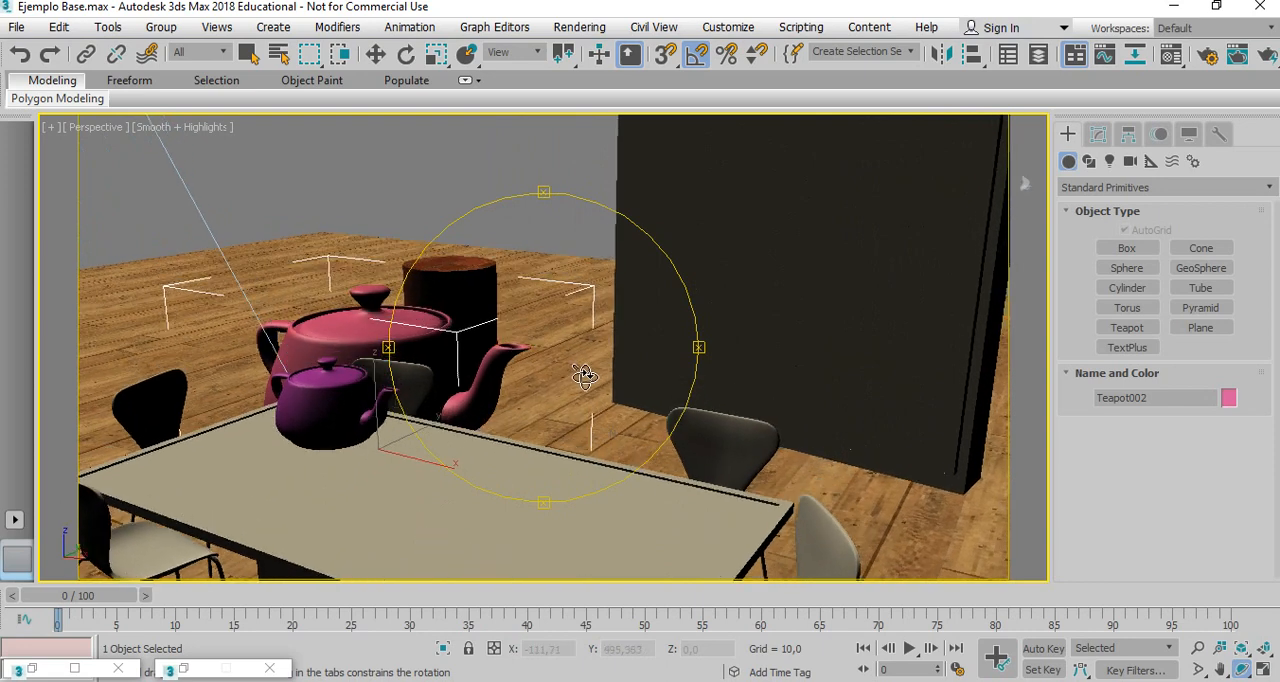
Select the thin panel on the tall wall's front face and rename the Tetera tapa material to espejo.
key("w")
left_click(910, 337)
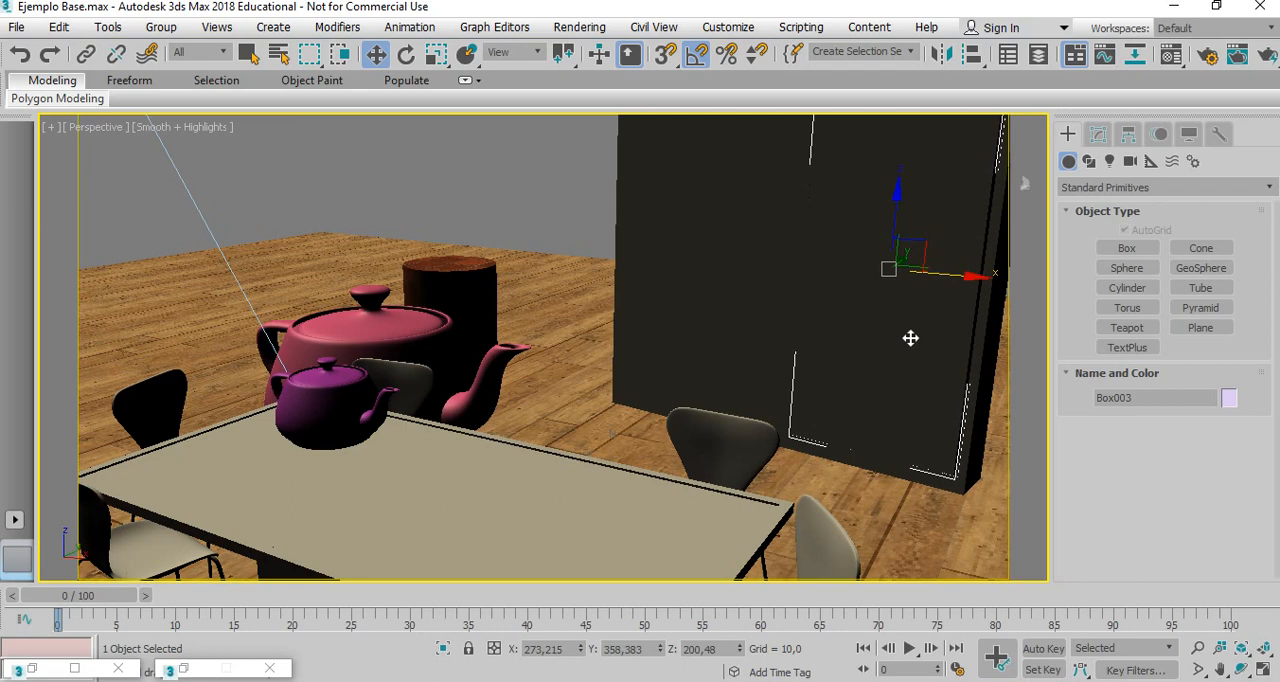
key("m")
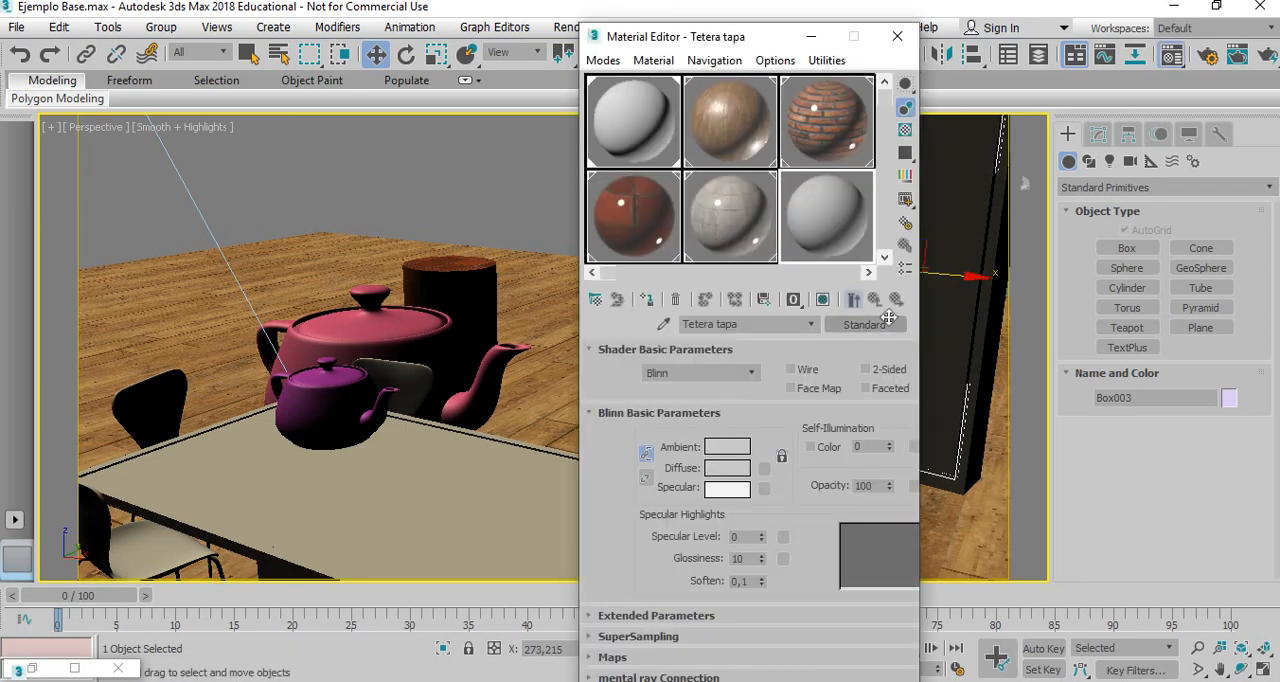
left_click(757, 330)
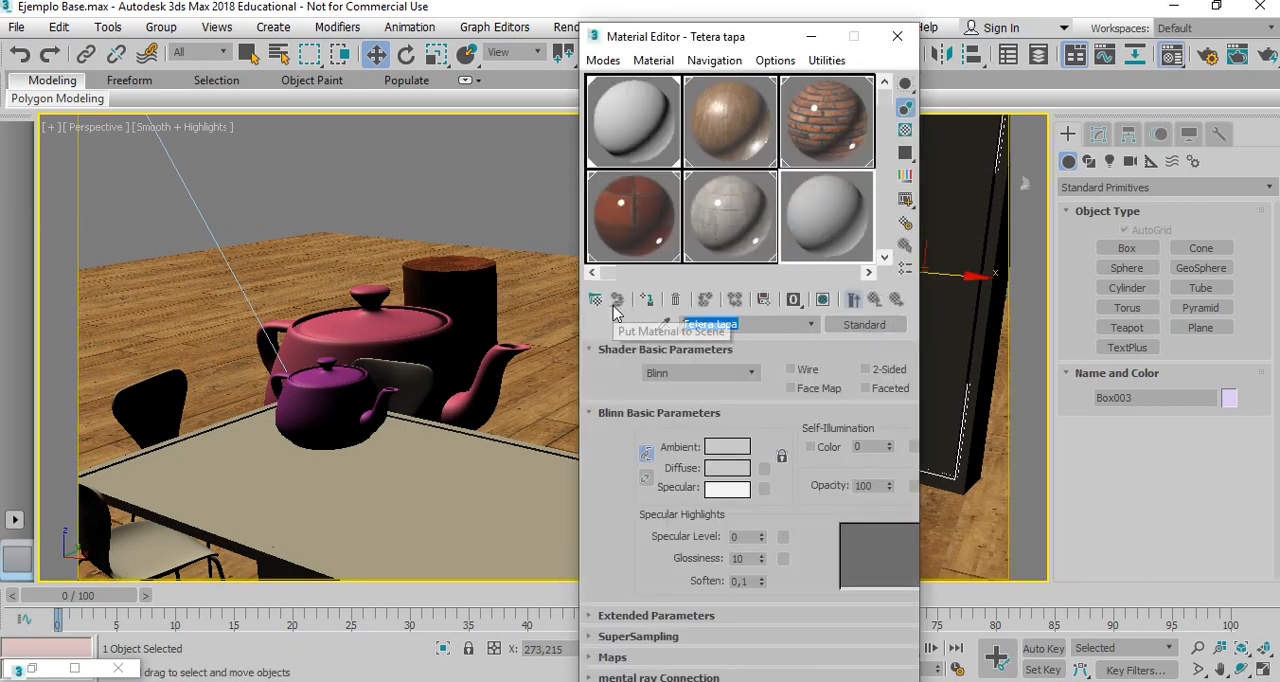
type("espejo")
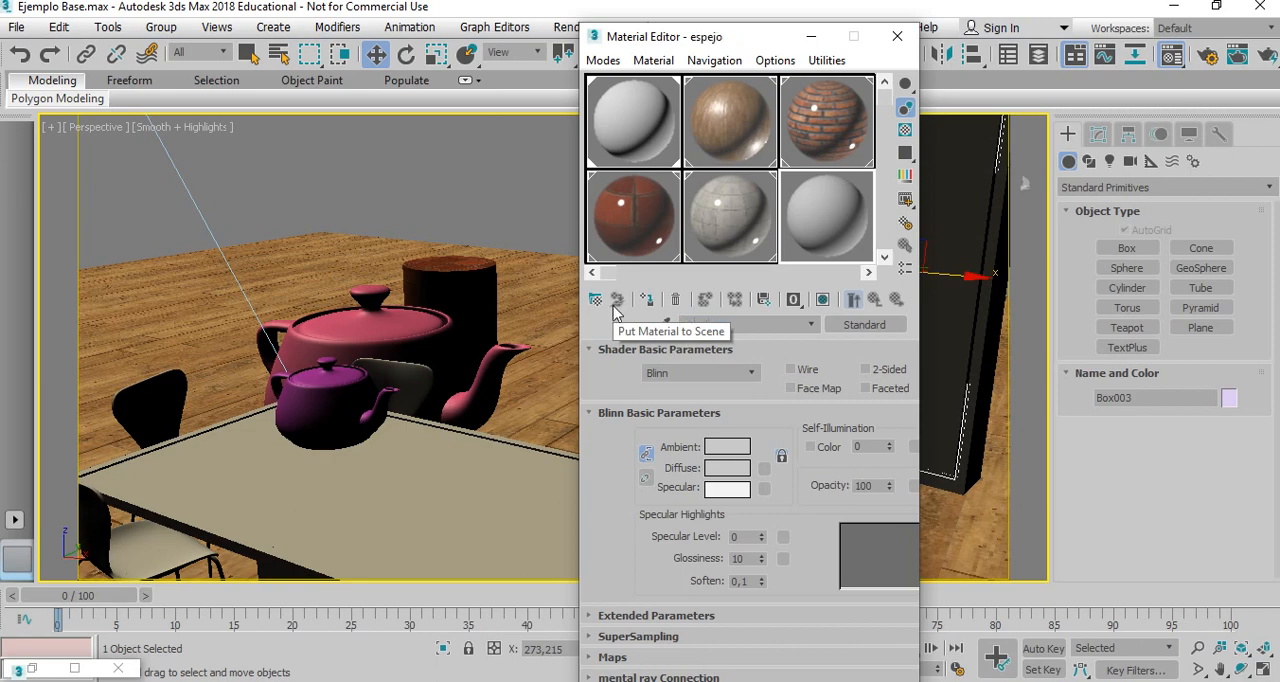
left_click_drag(719, 41, 162, 28)
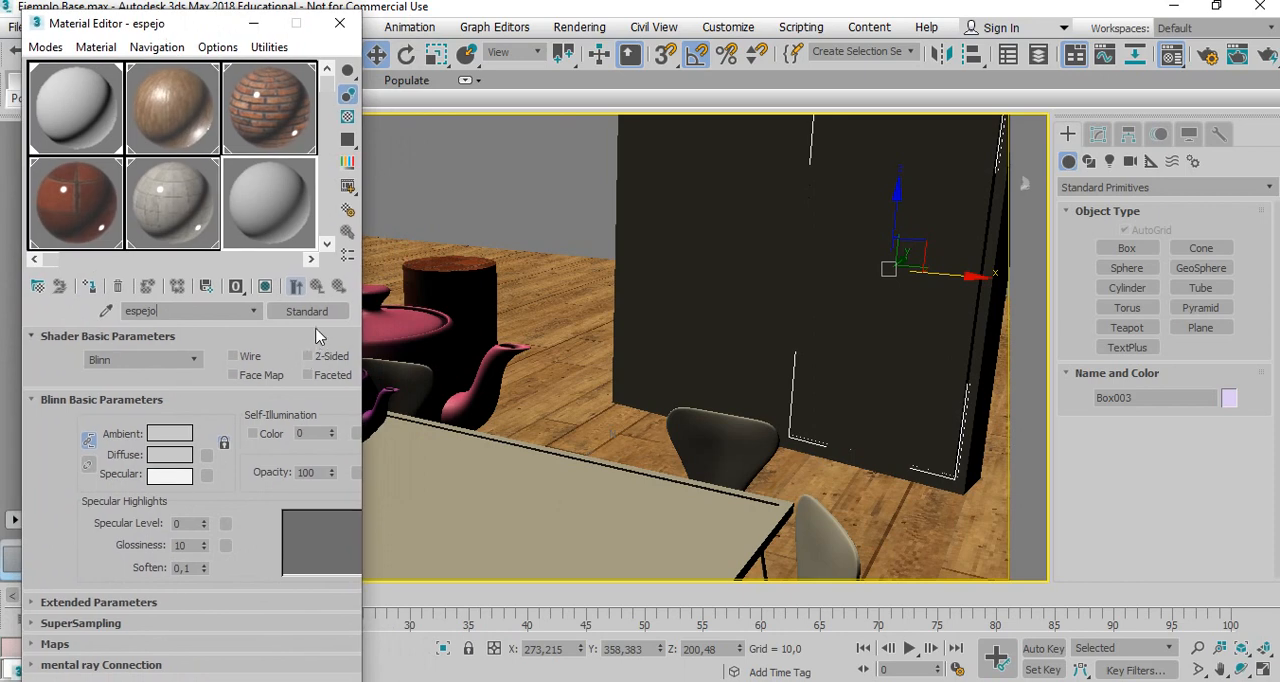
Change the espejo material to Autodesk Mirror with its Use Color option and assign it to the selected wall panel.
left_click(307, 312)
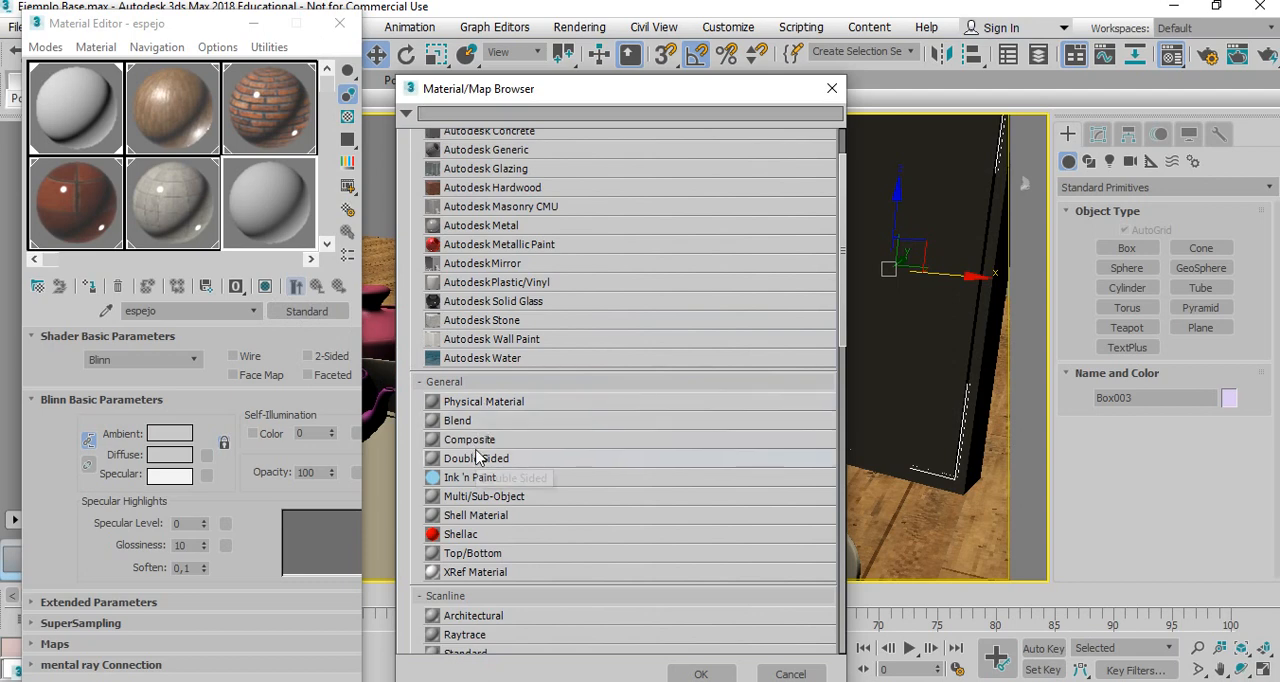
scroll(478, 458, "up", 3)
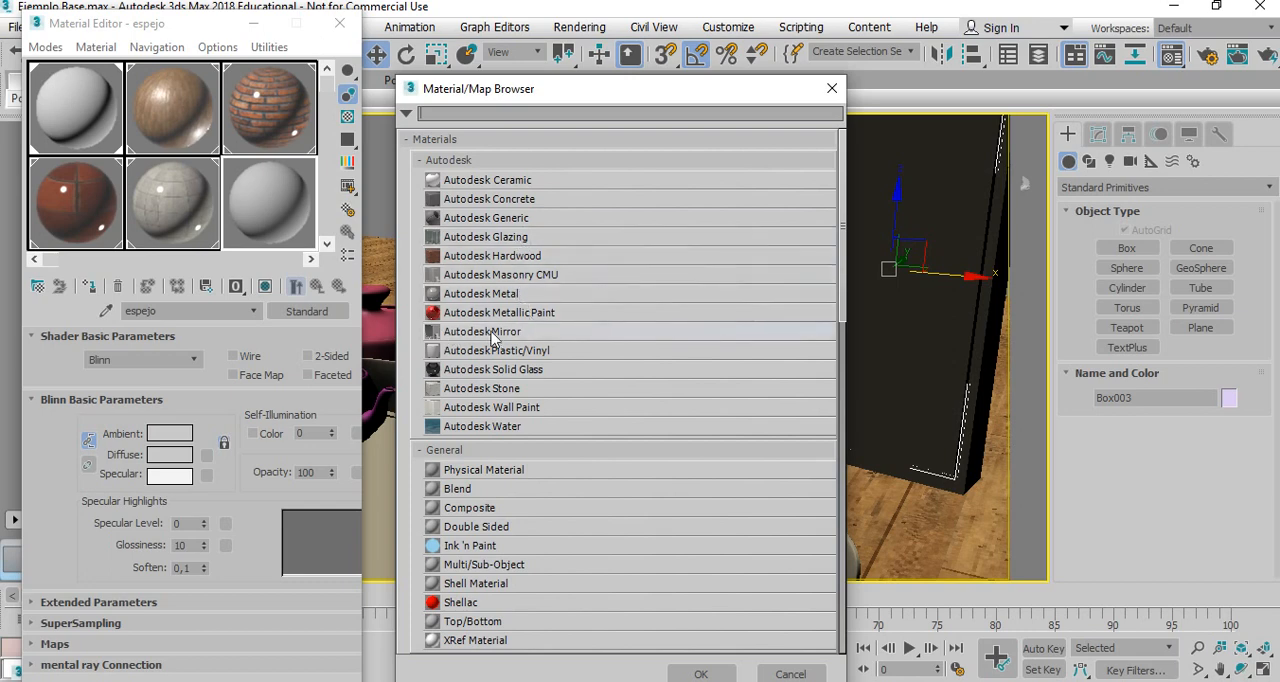
left_click(528, 338)
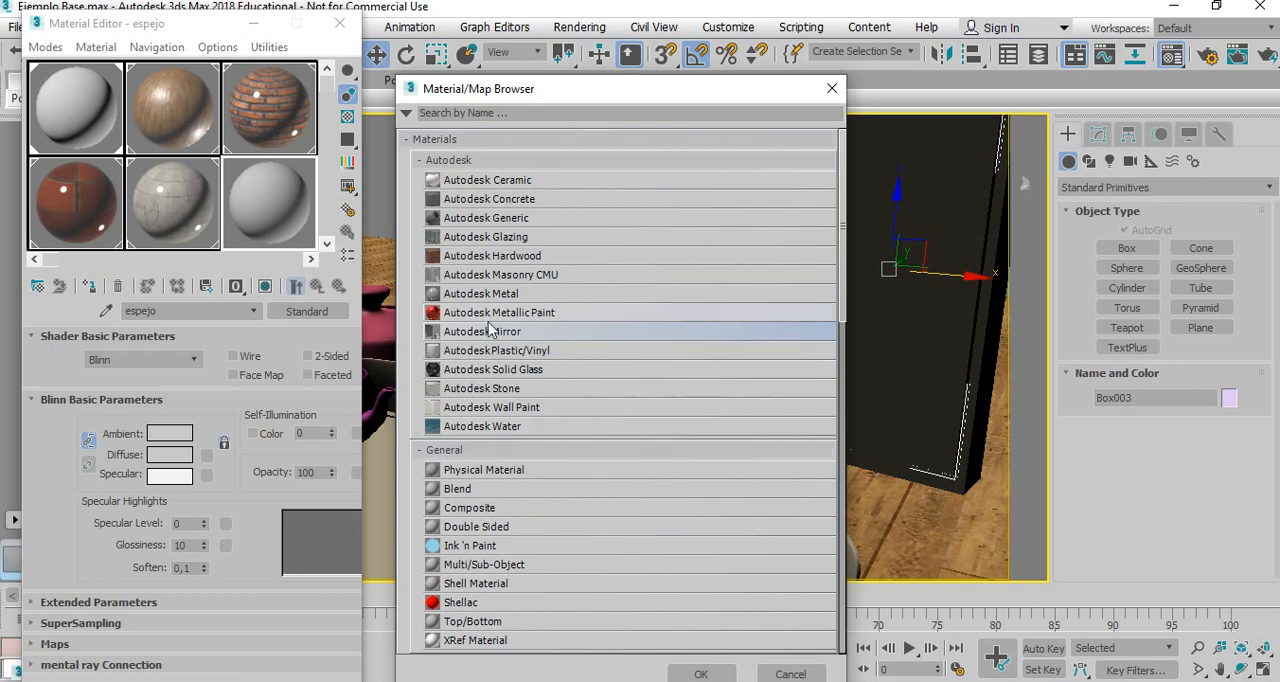
left_click(698, 674)
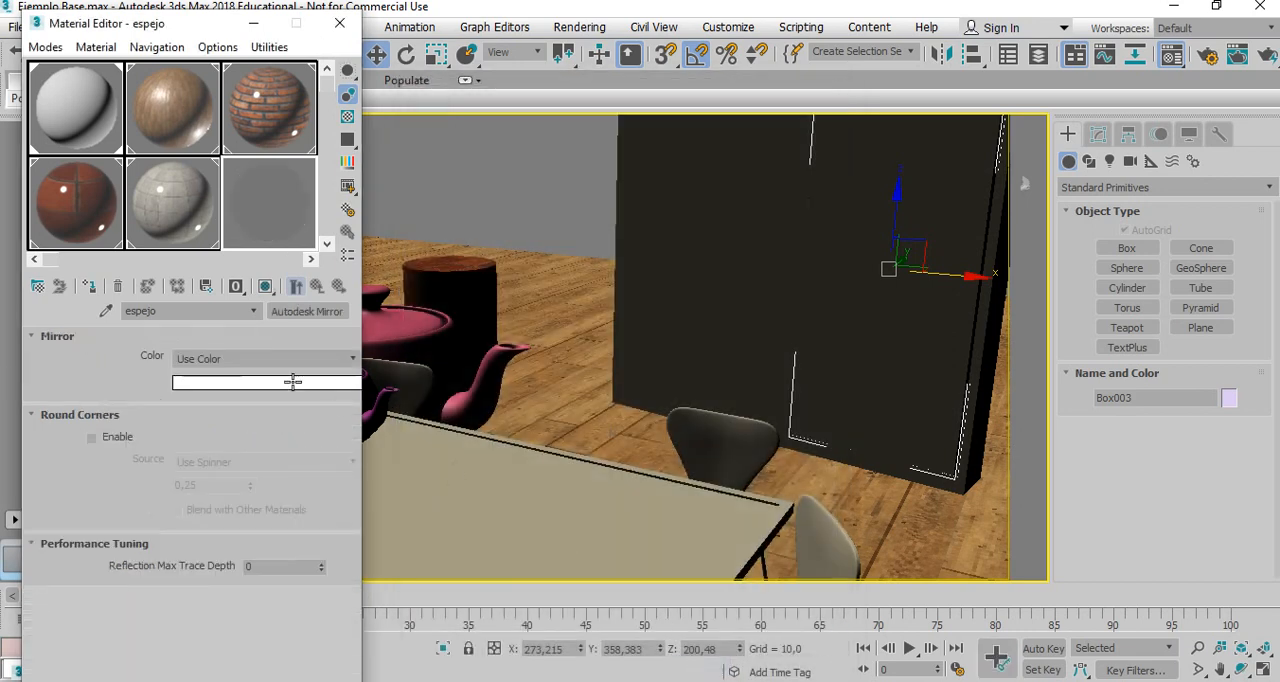
left_click(88, 287)
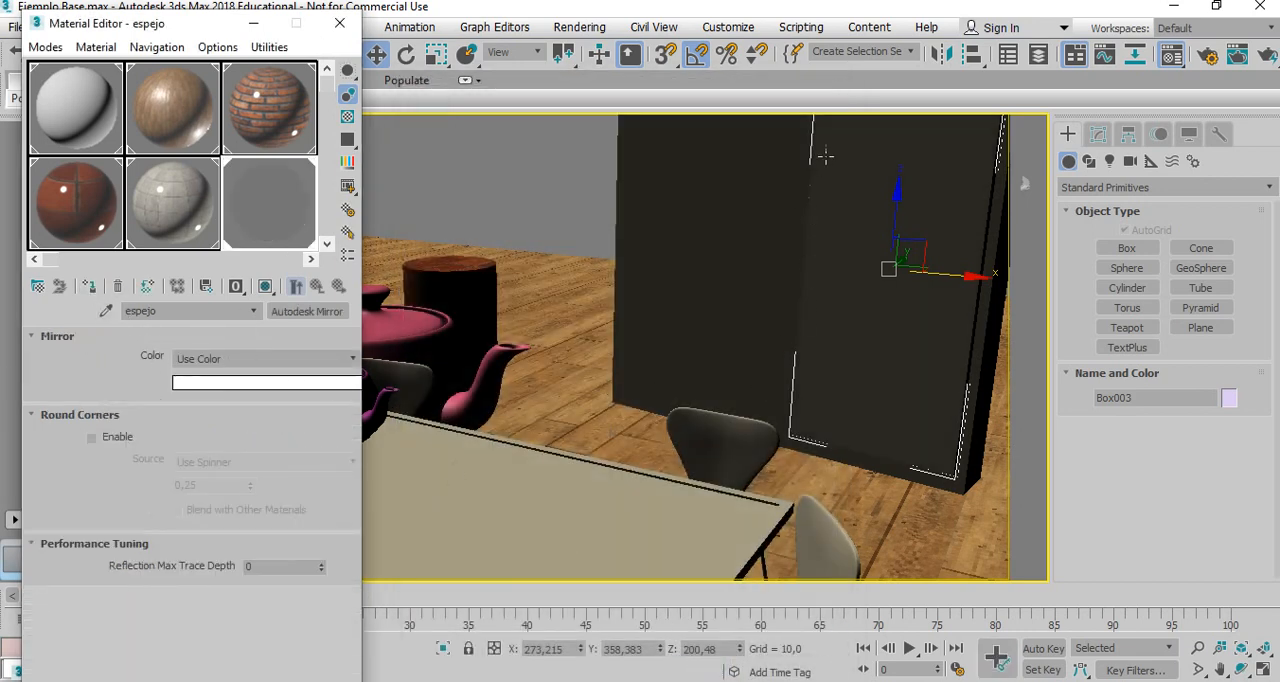
left_click(352, 365)
left_click(345, 376)
left_click(253, 23)
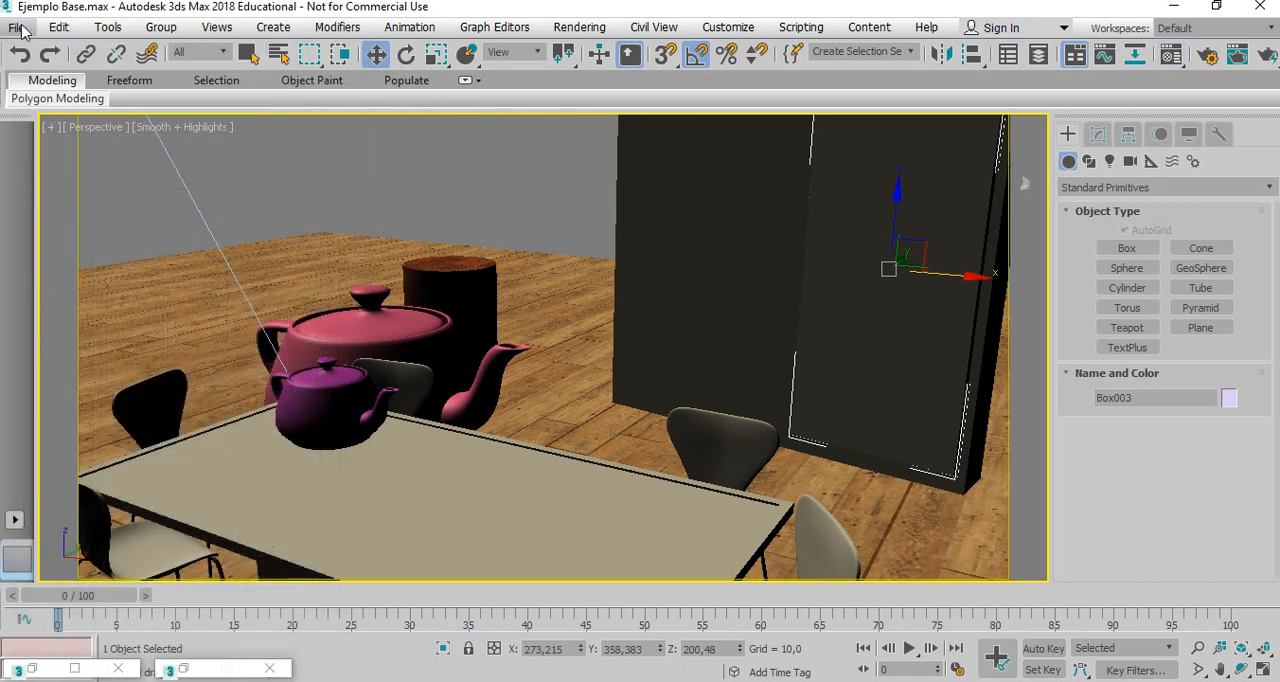
Save the scene and render the perspective view to check the mirror's reflections.
left_click(16, 27)
left_click(57, 174)
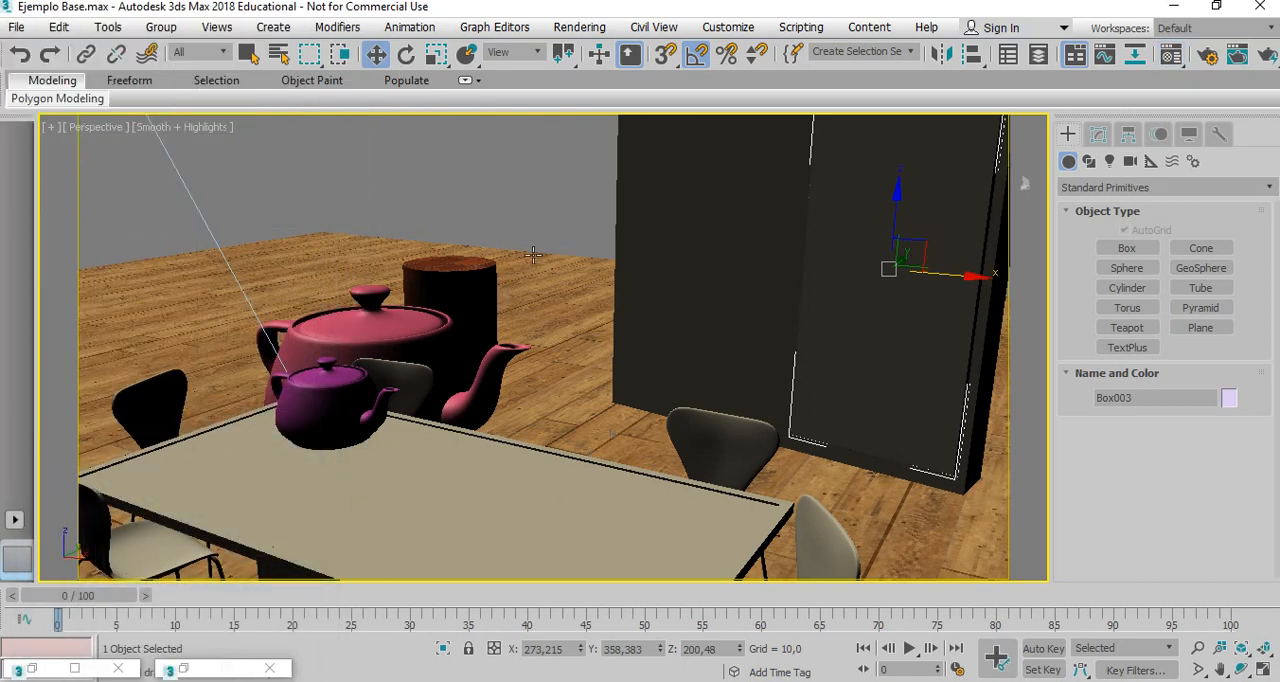
left_click(570, 203)
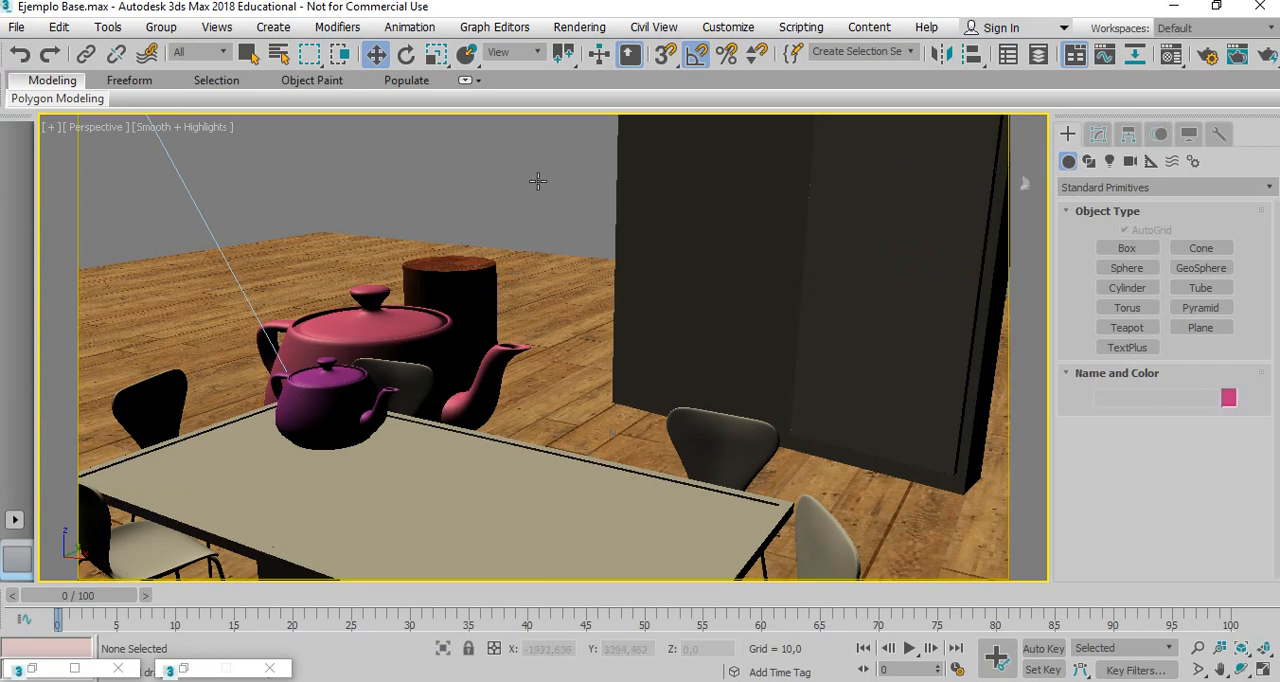
left_click(579, 27)
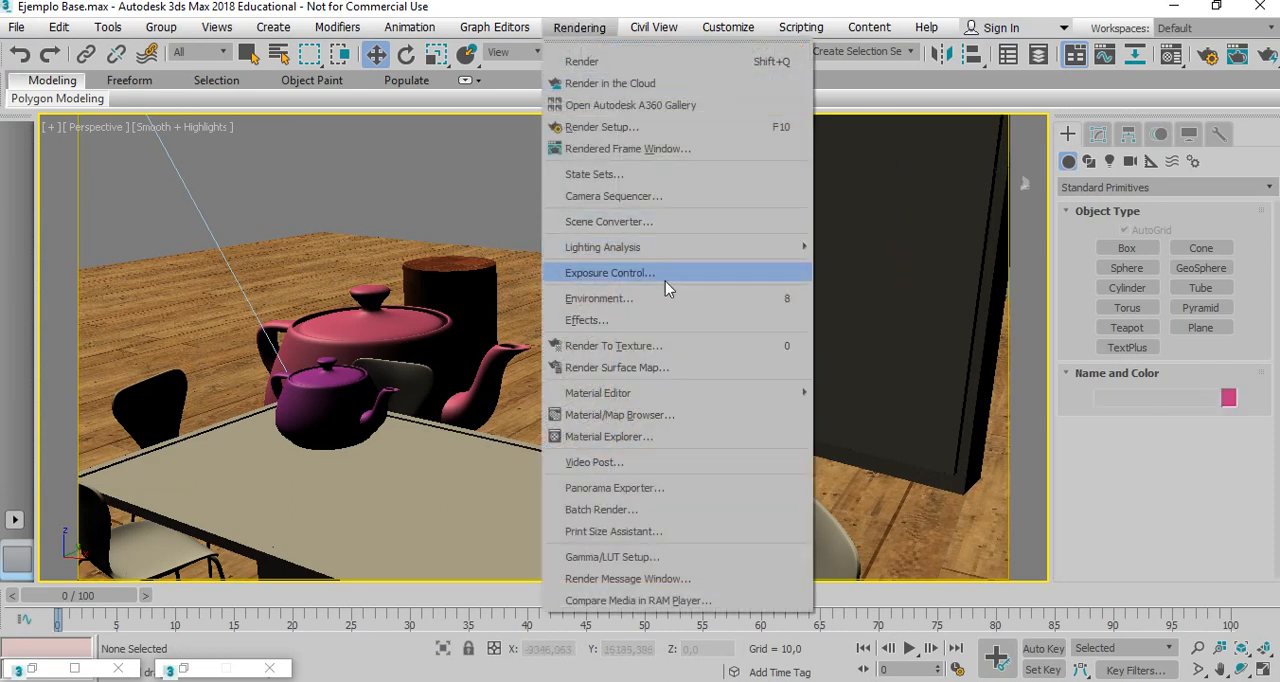
left_click(610, 149)
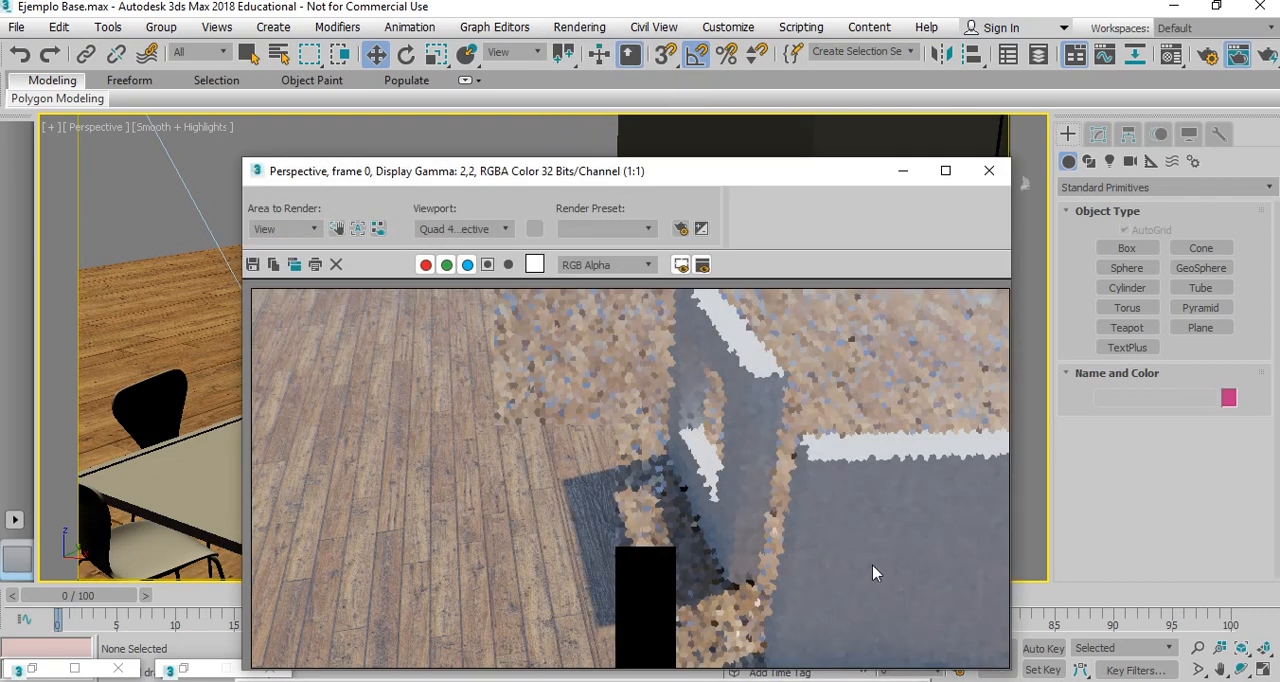
left_click_drag(697, 175, 571, 42)
left_click(700, 672)
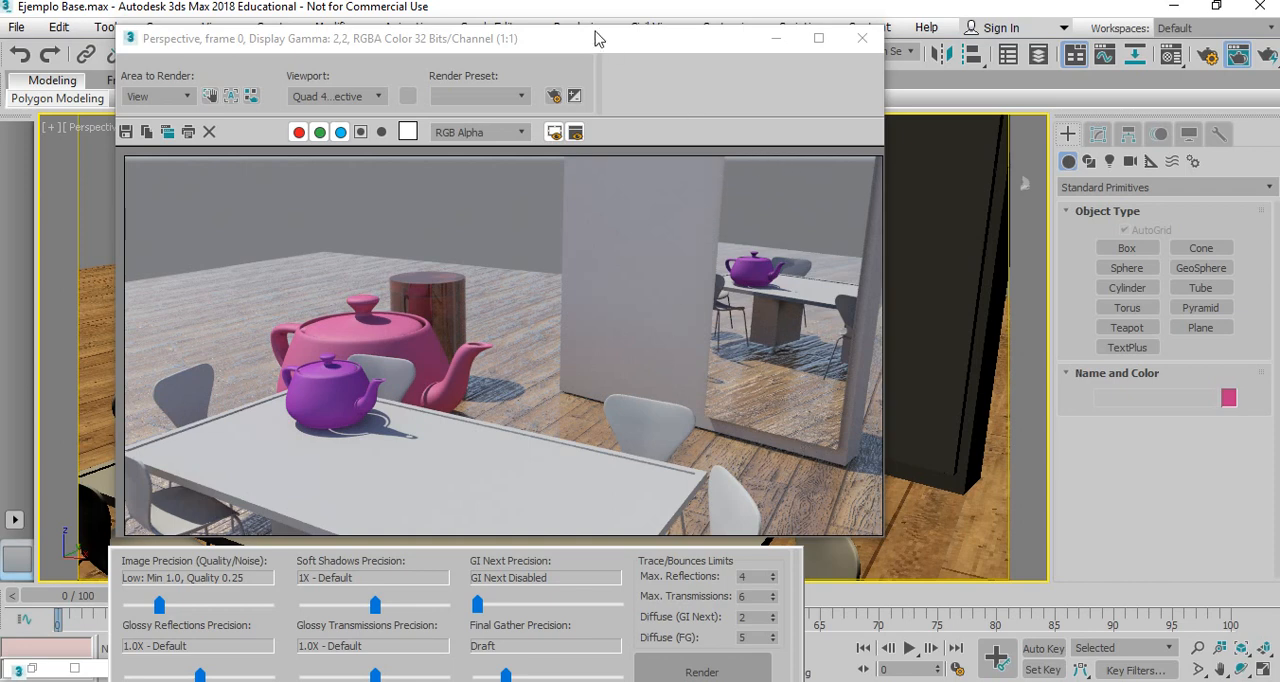
left_click_drag(587, 37, 570, 31)
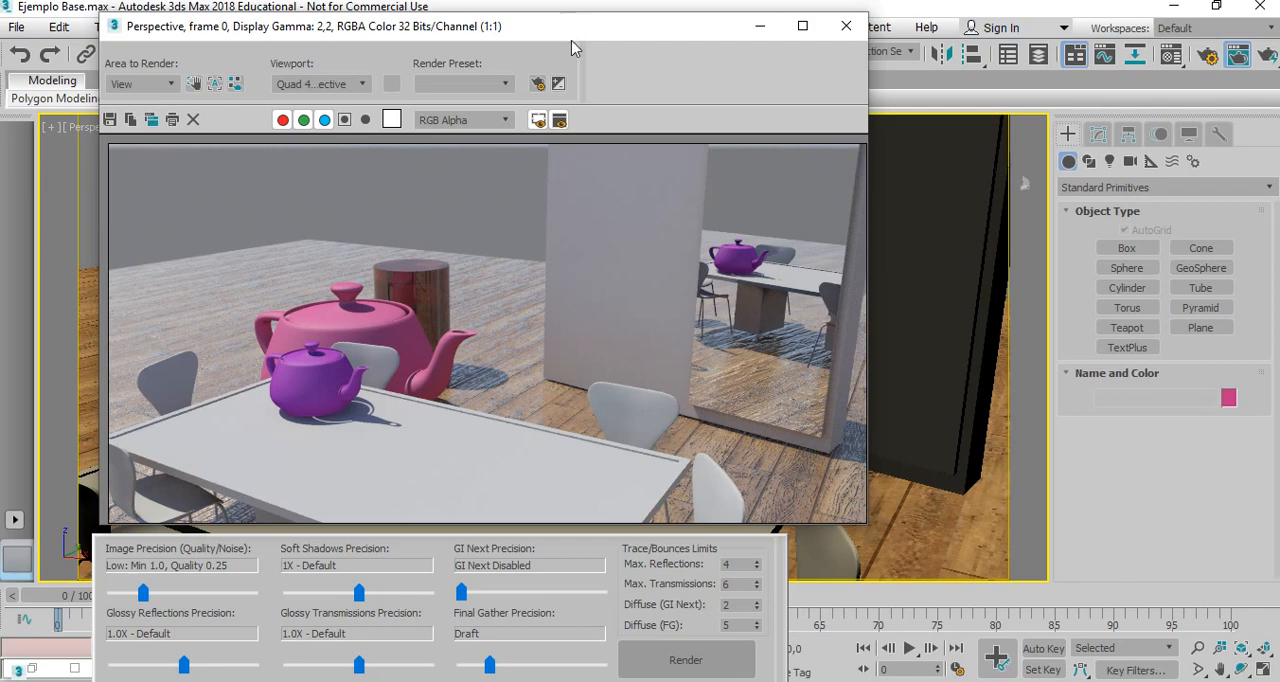
left_click(760, 26)
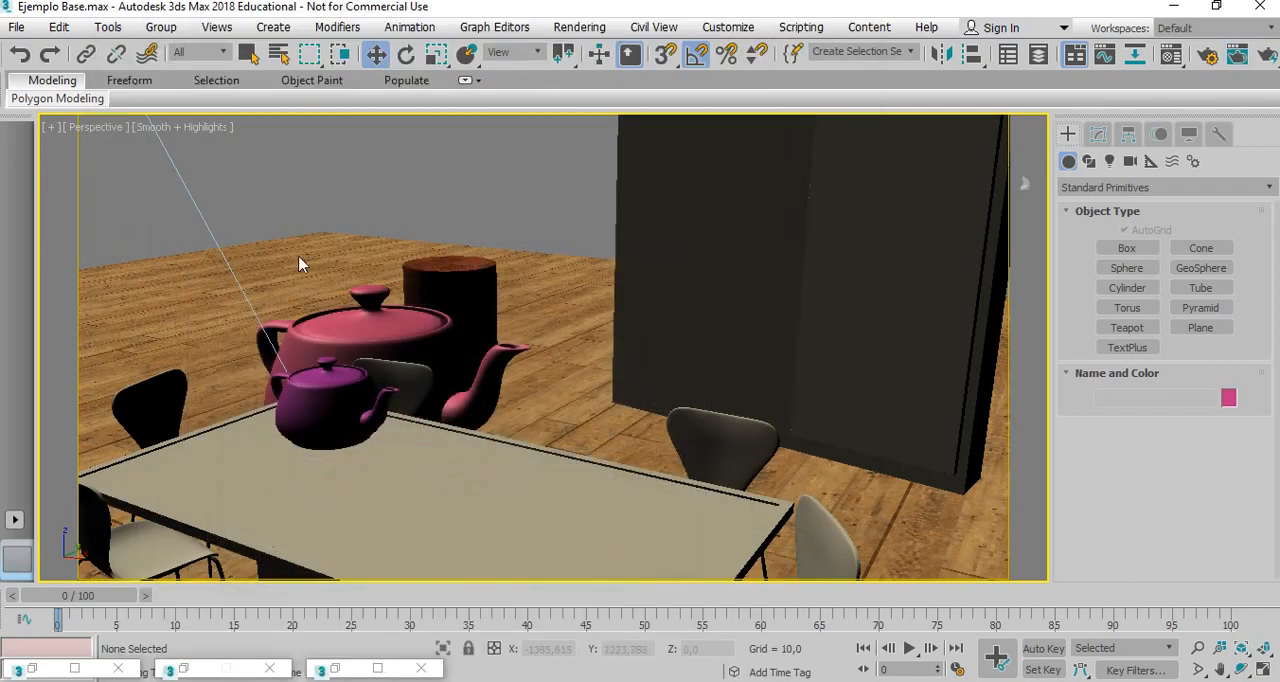
Set the bump amount of the Piso floor material to about 1.61.
key("m")
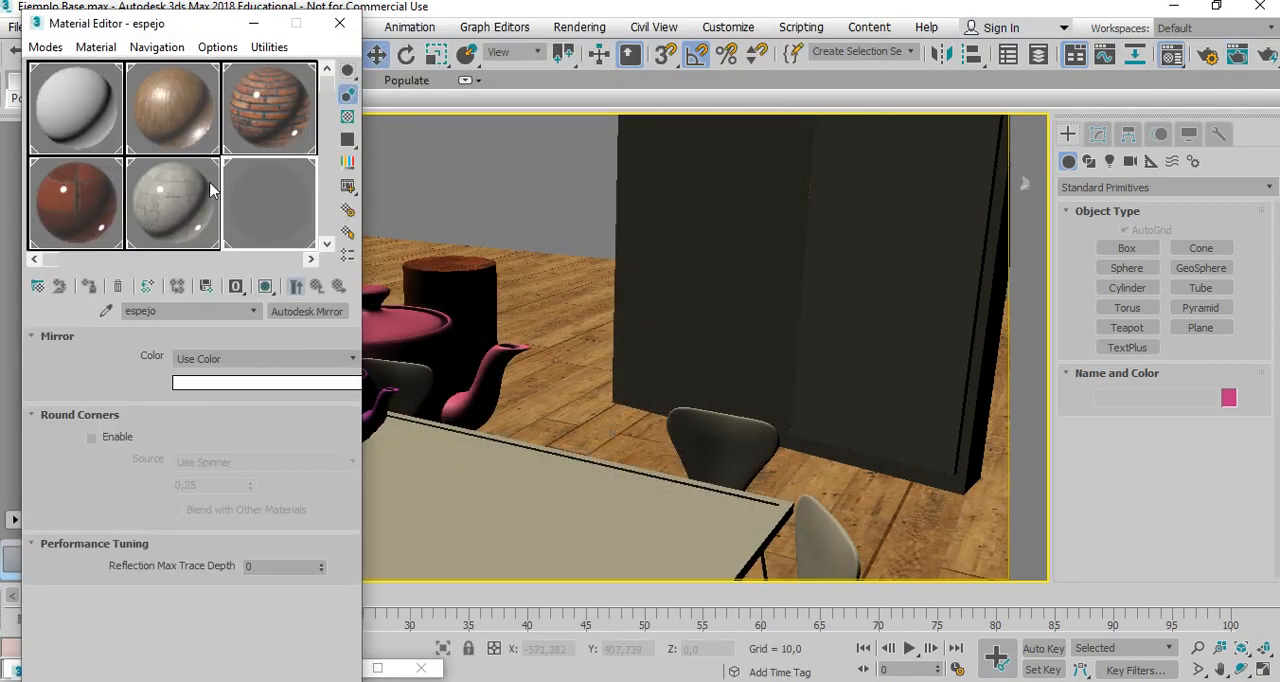
left_click(205, 108)
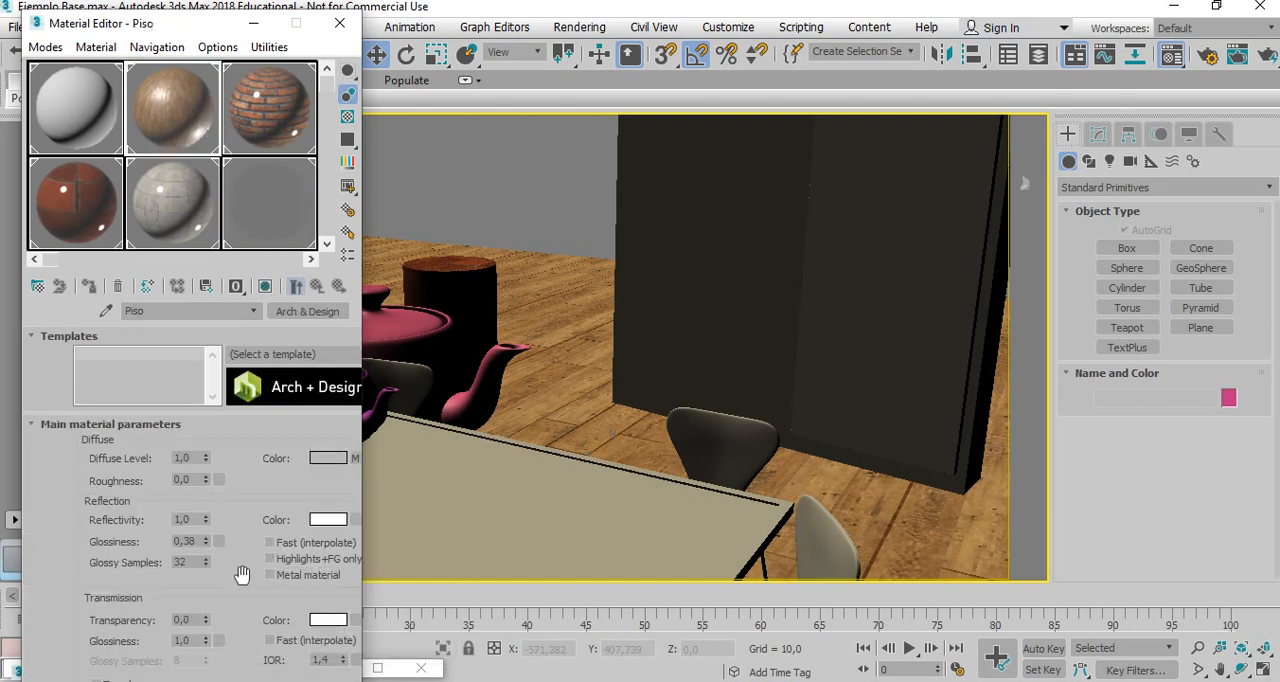
scroll(242, 573, "down", 10)
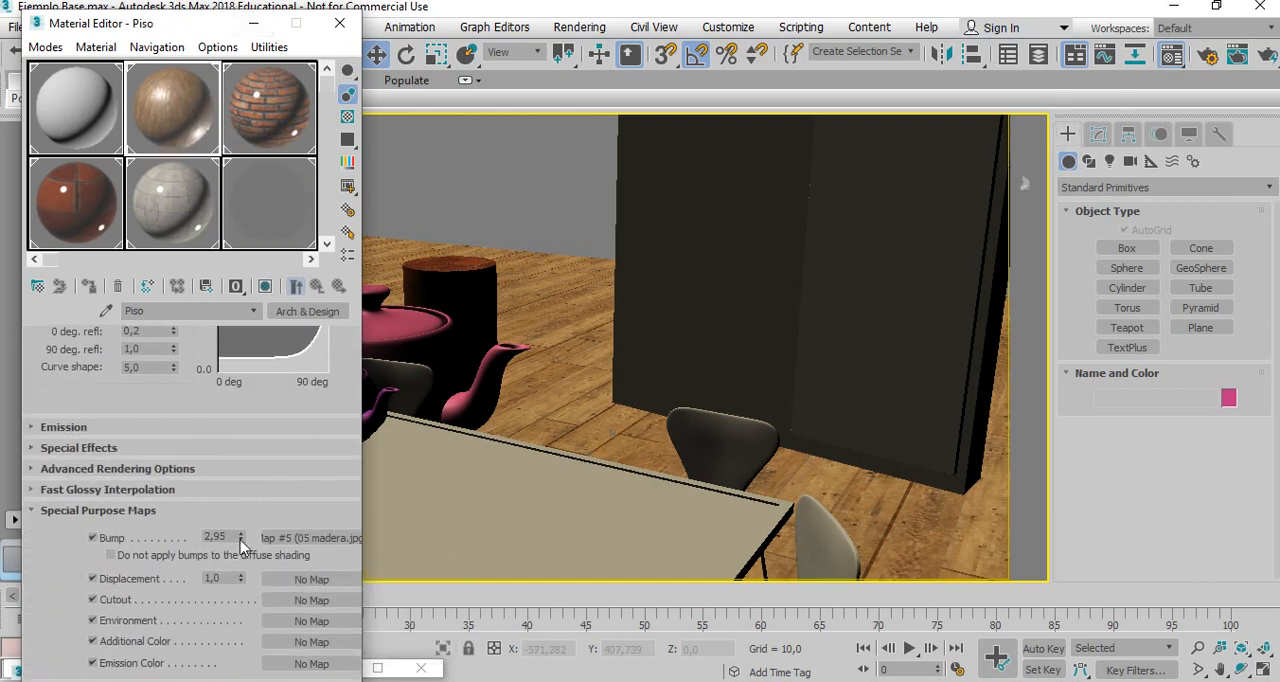
left_click_drag(240, 545, 252, 656)
left_click(254, 22)
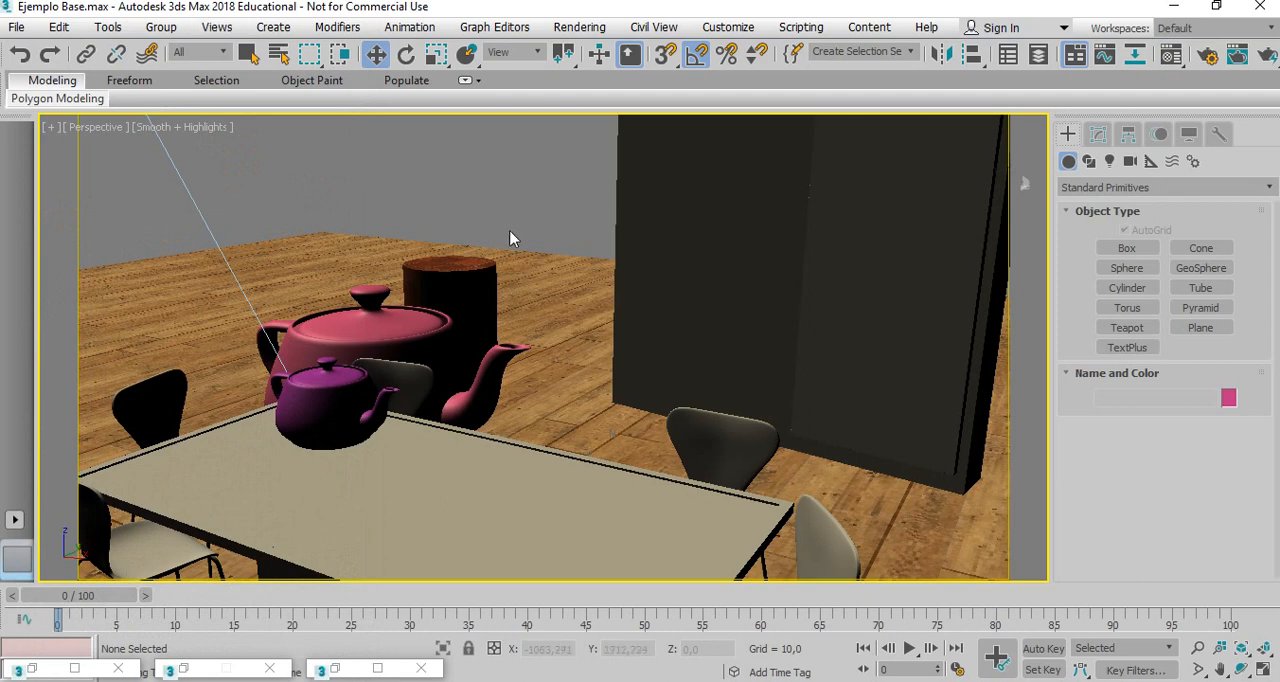
Select the glass tabletop and name an unused material slot Vidrio de mesa.
left_click(461, 443)
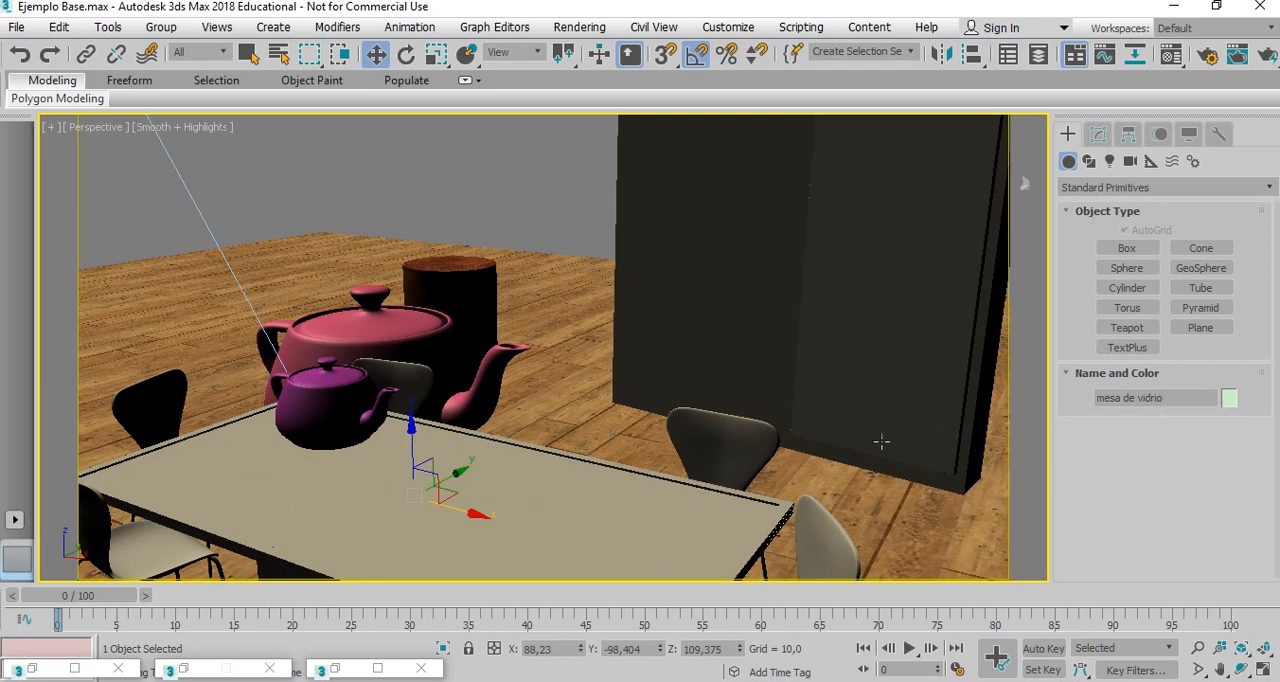
key("m")
left_click(327, 243)
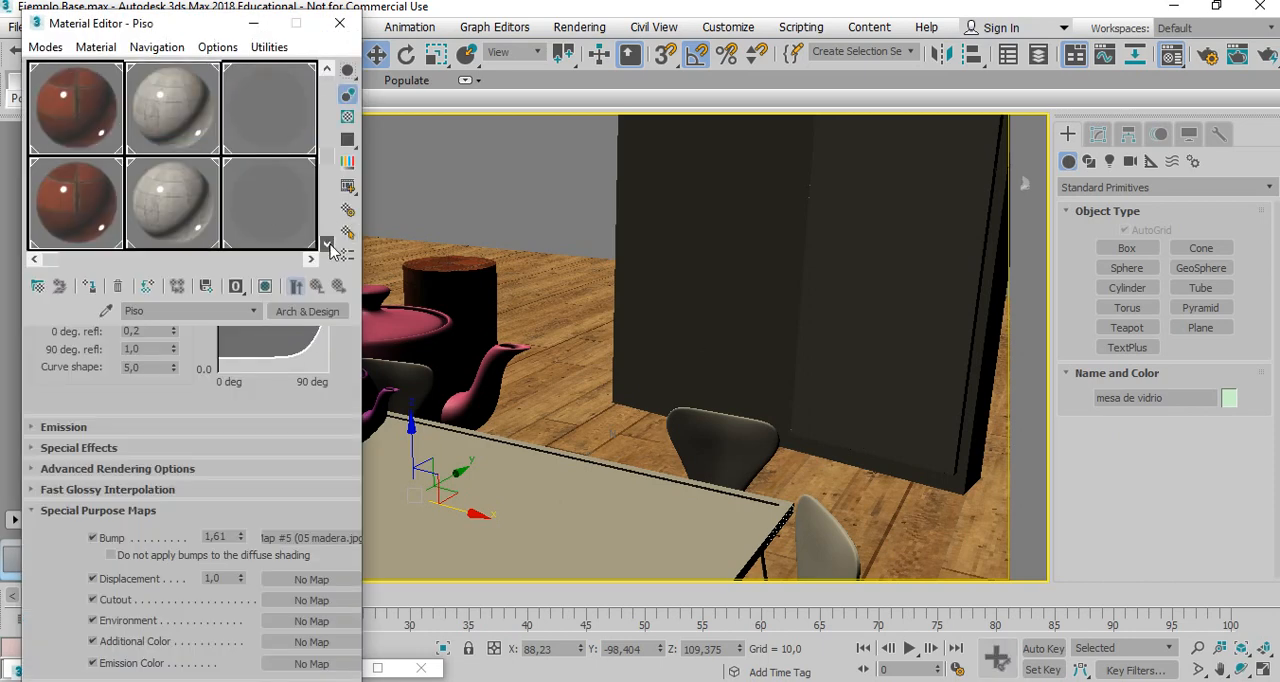
left_click(48, 206)
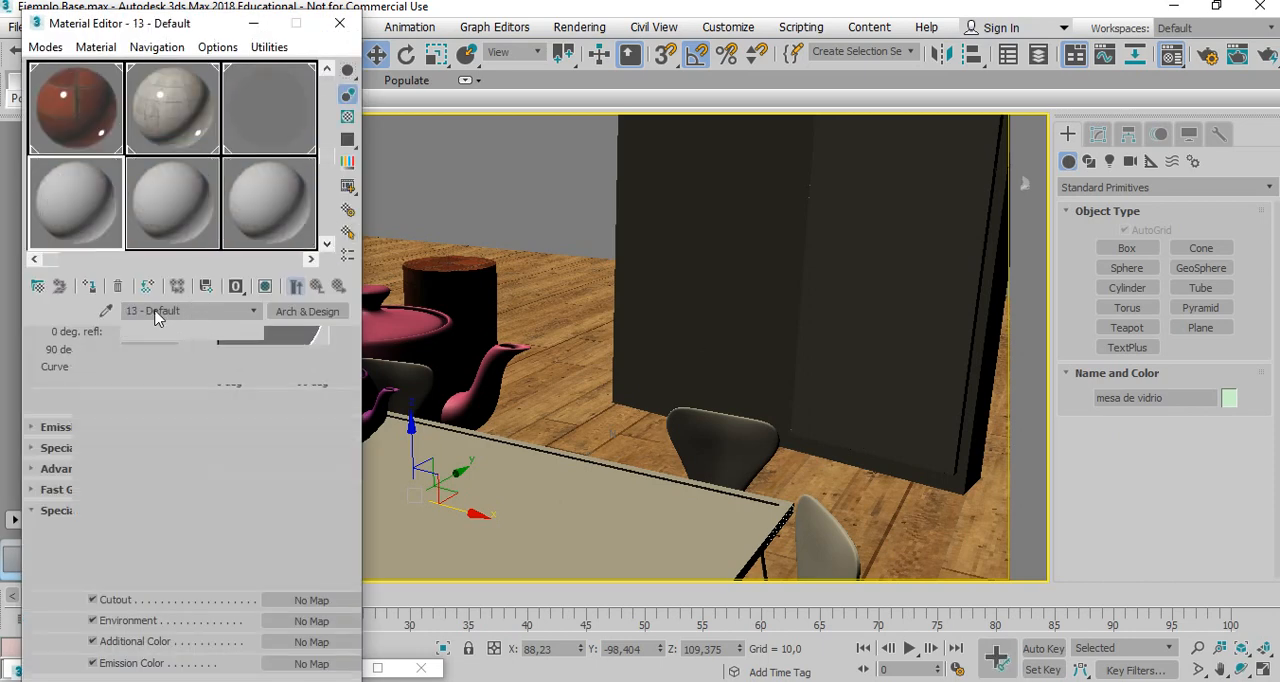
type("V")
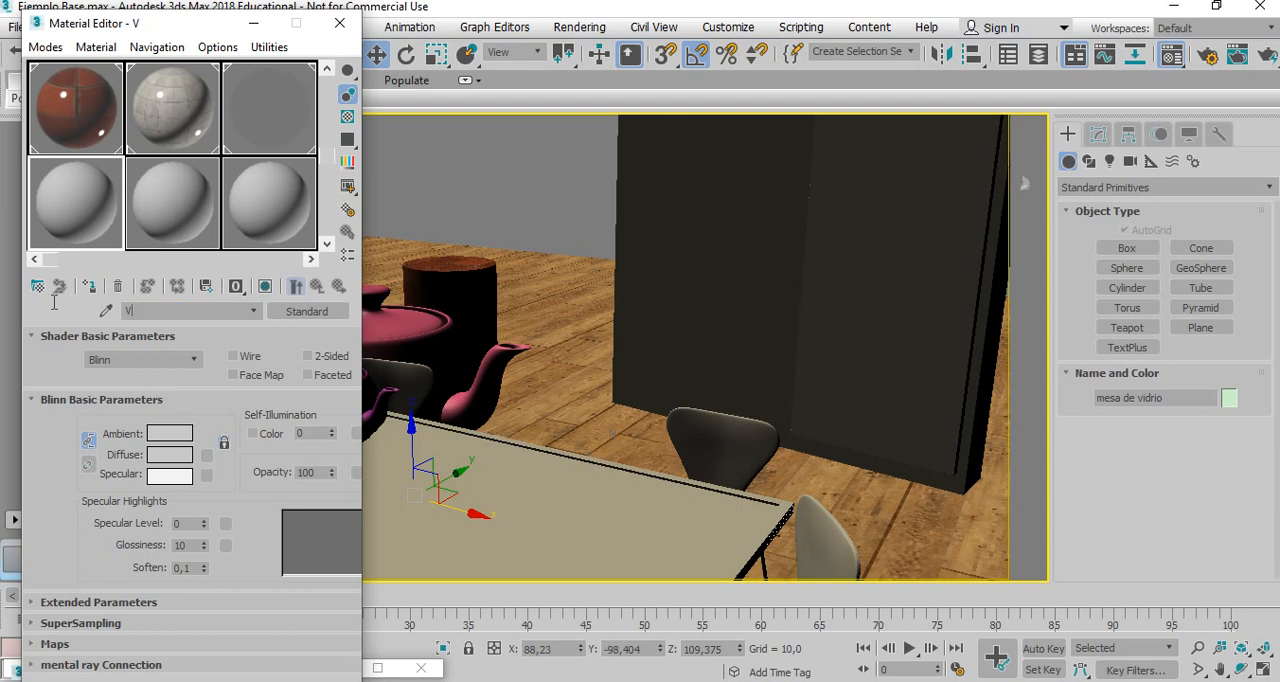
type("idrio de mesa")
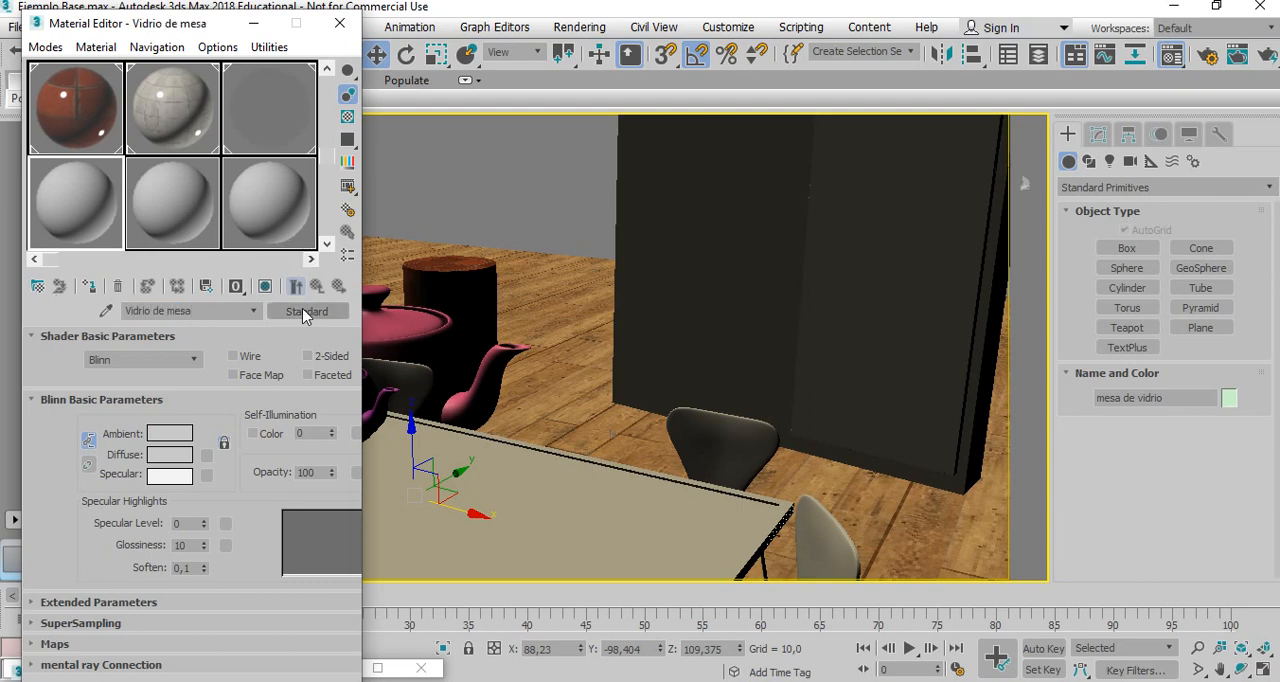
Assign the Vidrio de mesa material to the tabletop and change its type to Autodesk Solid Glass.
left_click(89, 287)
left_click(298, 311)
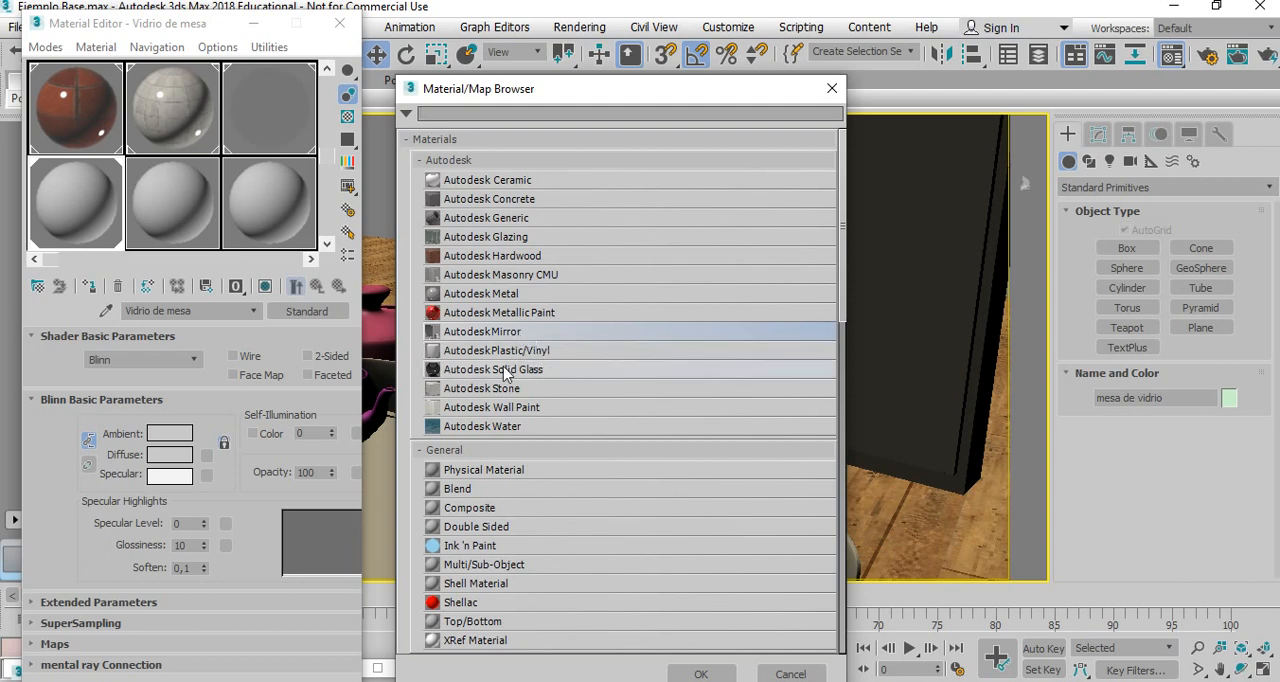
left_click(533, 372)
double_click(533, 372)
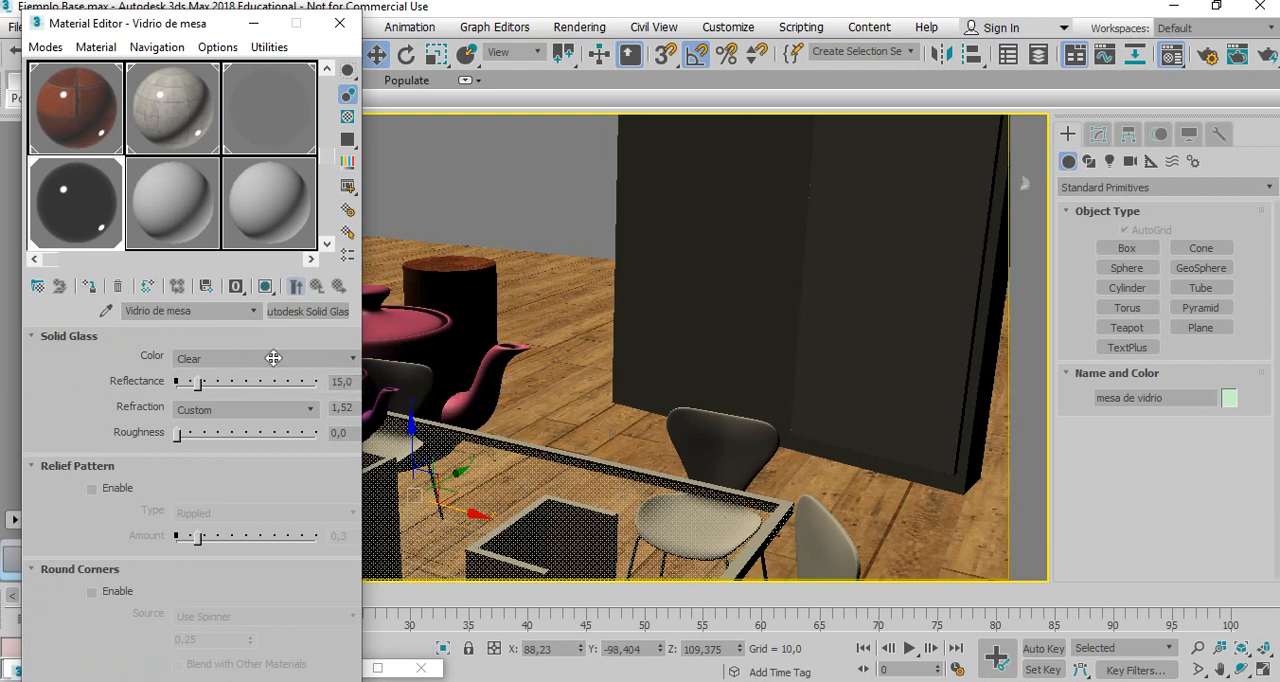
Keep the glass color Clear, raise its reflectance to about 23.1, and leave the refraction on Custom.
left_click(353, 363)
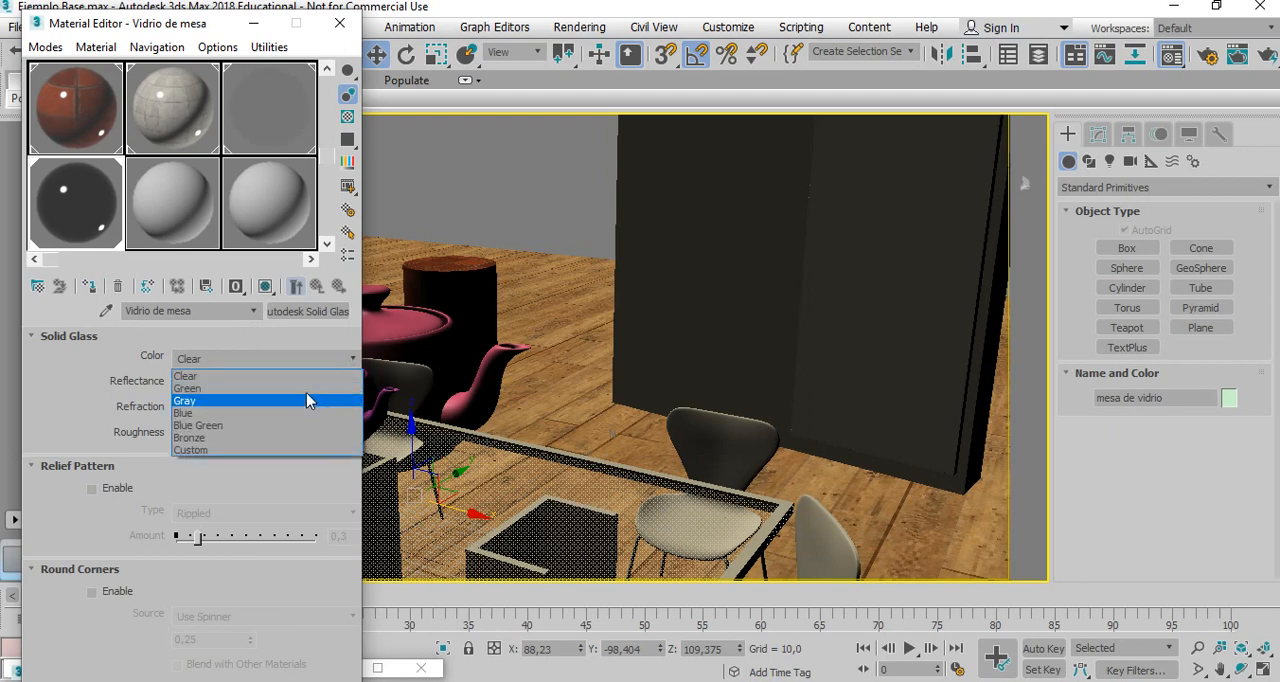
left_click(305, 357)
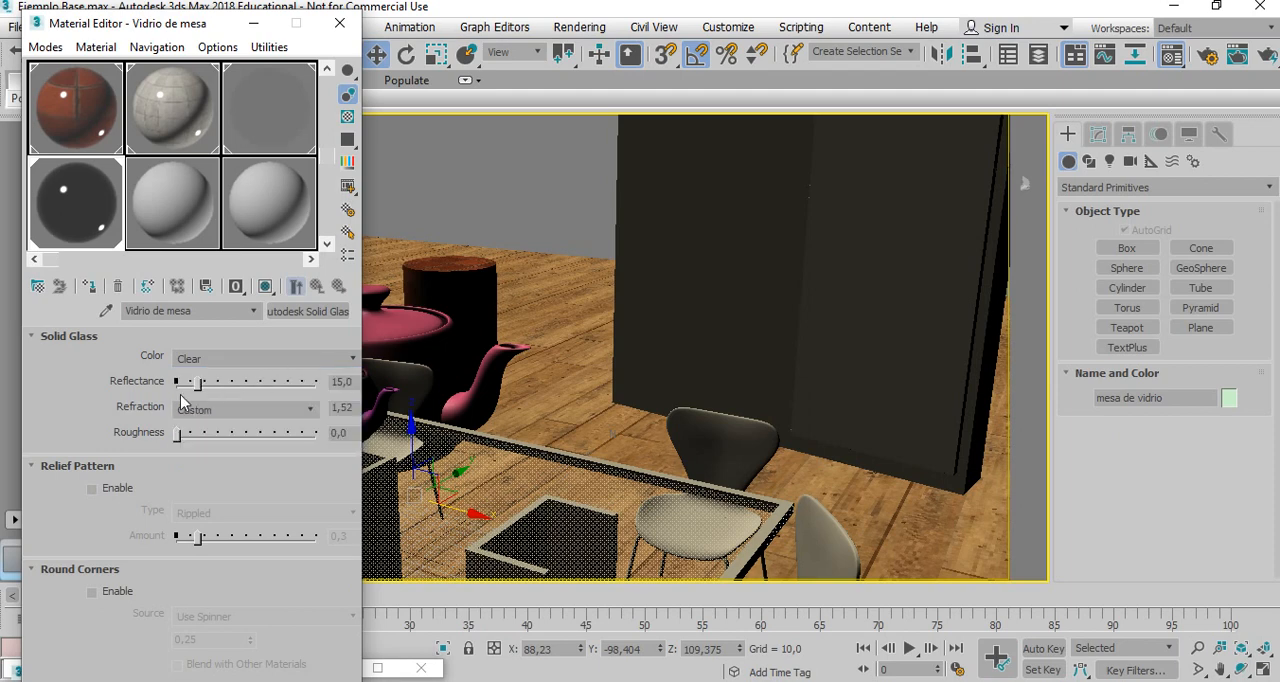
mouse_move(198, 390)
left_mouse_down()
mouse_move(311, 389)
mouse_move(208, 390)
left_mouse_up()
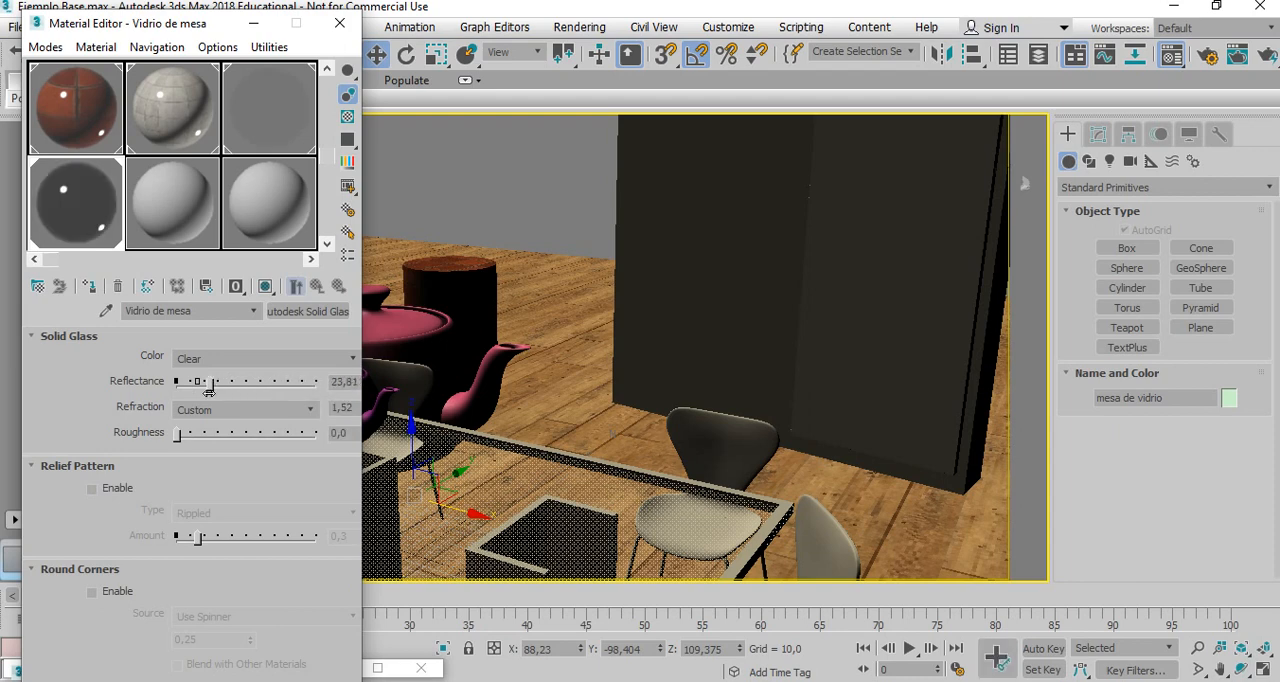
left_click(305, 410)
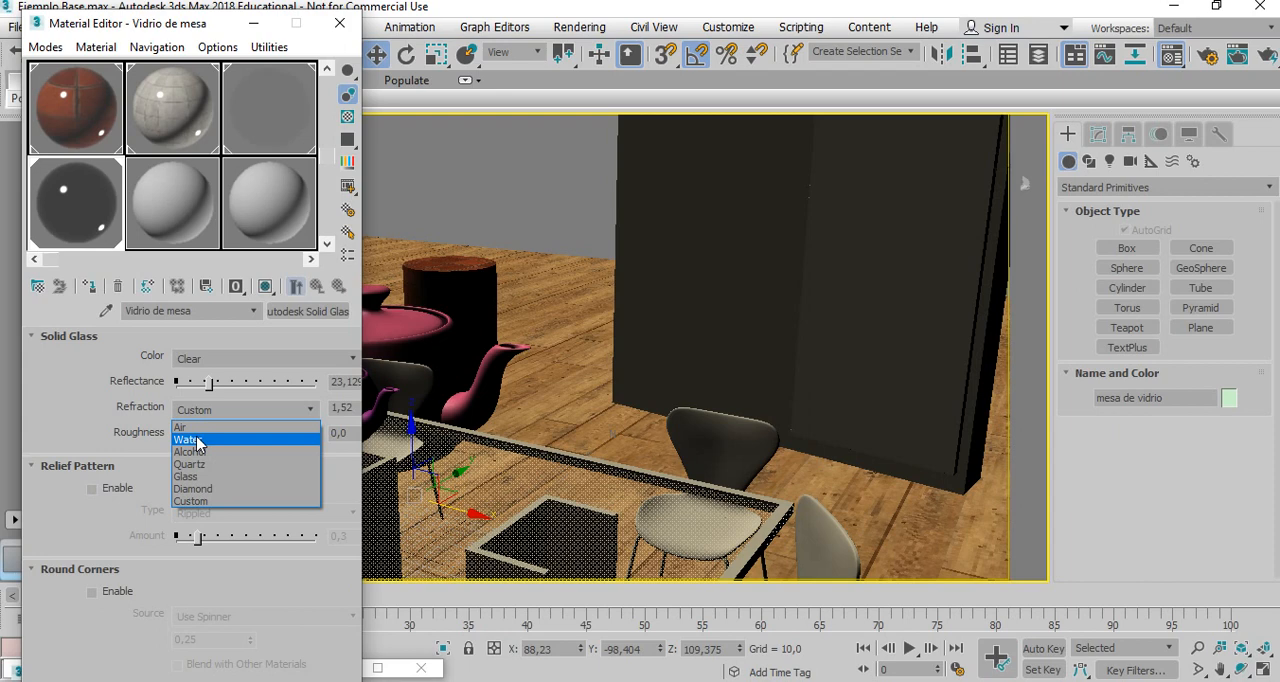
left_click(72, 407)
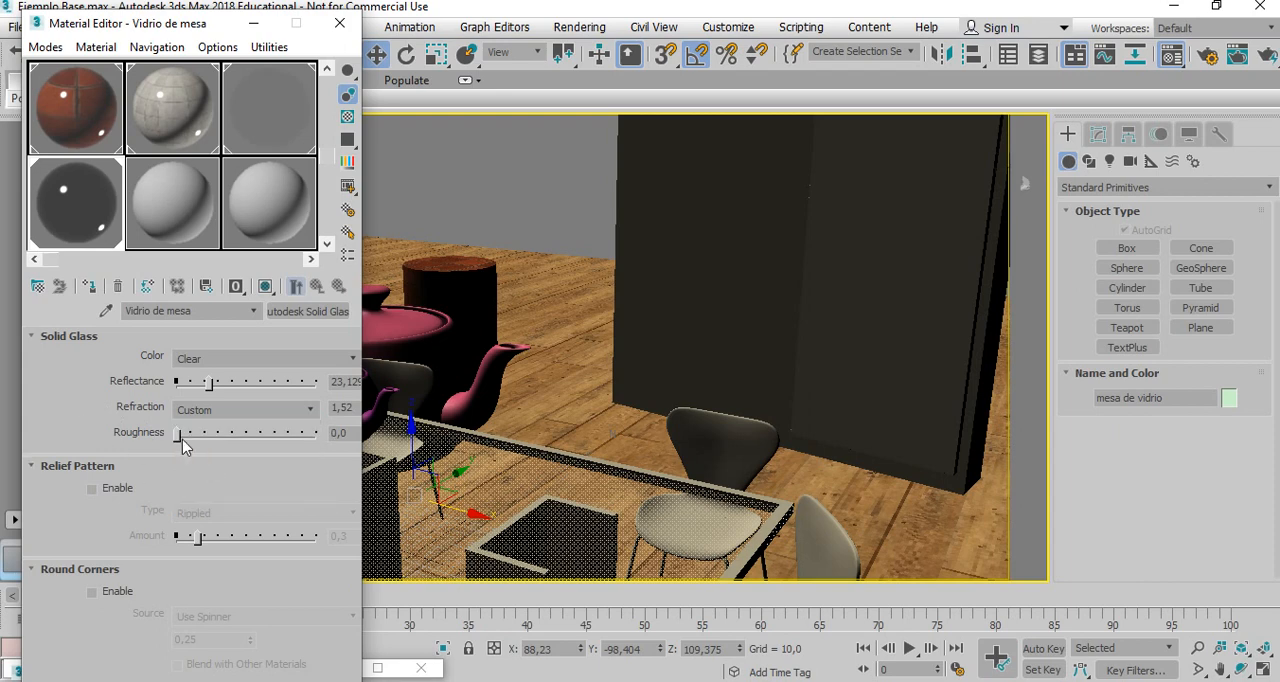
Review the roughness, relief pattern, round corners and performance settings of the Vidrio de mesa glass material.
mouse_move(178, 438)
left_mouse_down()
mouse_move(284, 435)
mouse_move(181, 440)
left_mouse_up()
left_click_drag(63, 527, 101, 389)
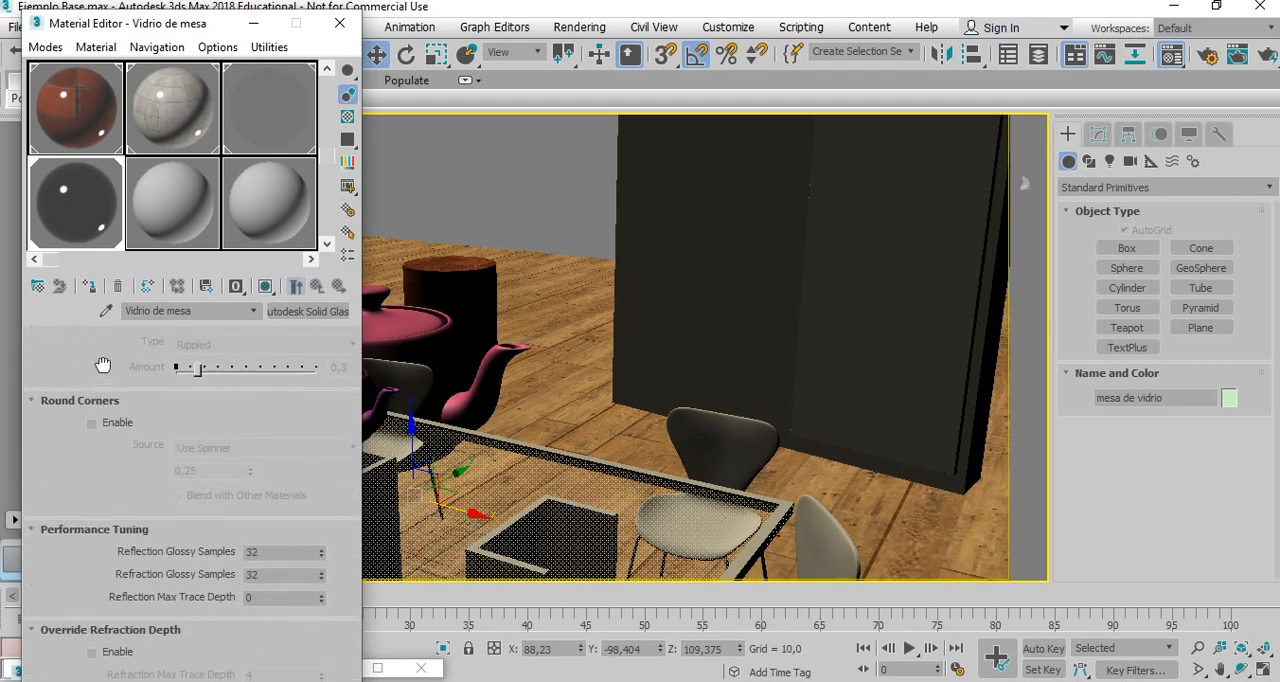
left_click_drag(125, 17, 122, 15)
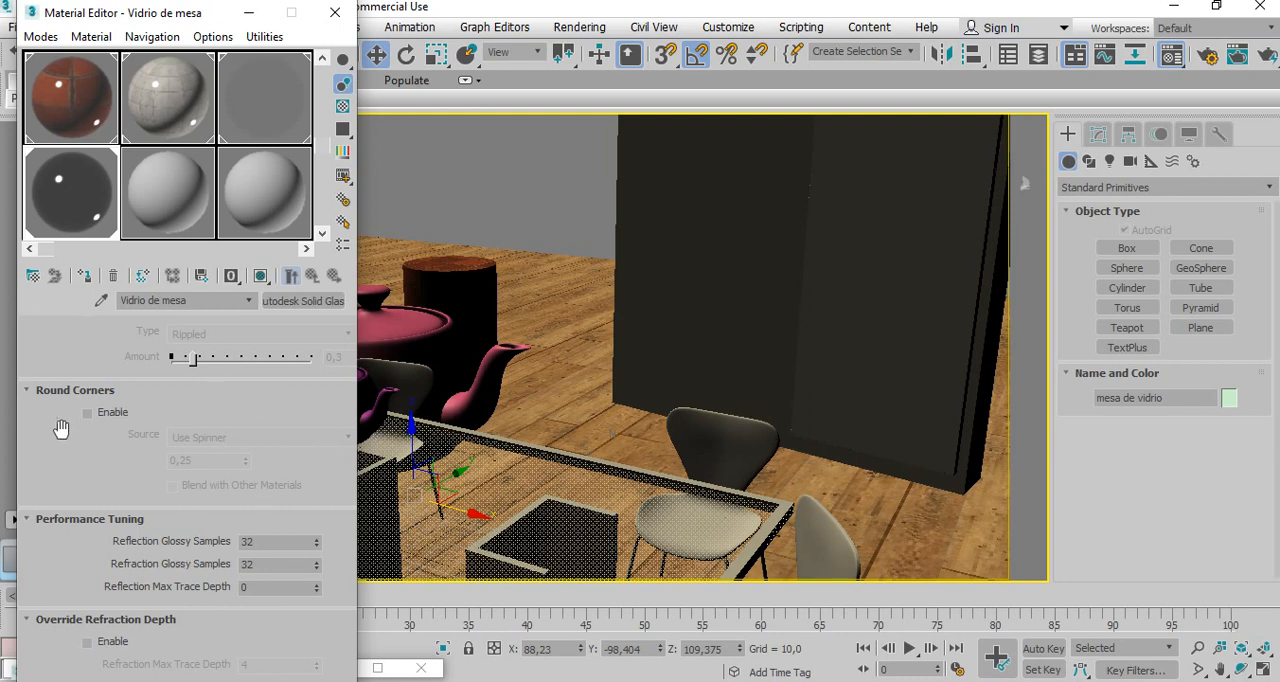
left_click_drag(62, 429, 60, 450)
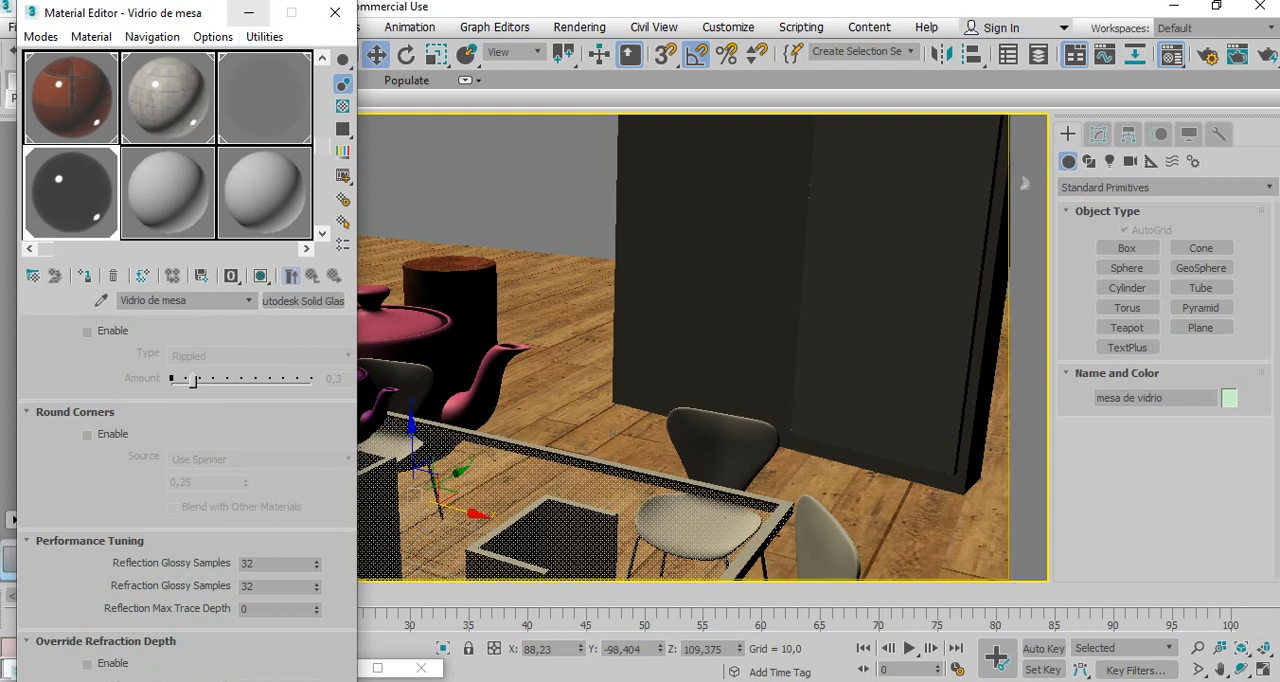
left_click(249, 17)
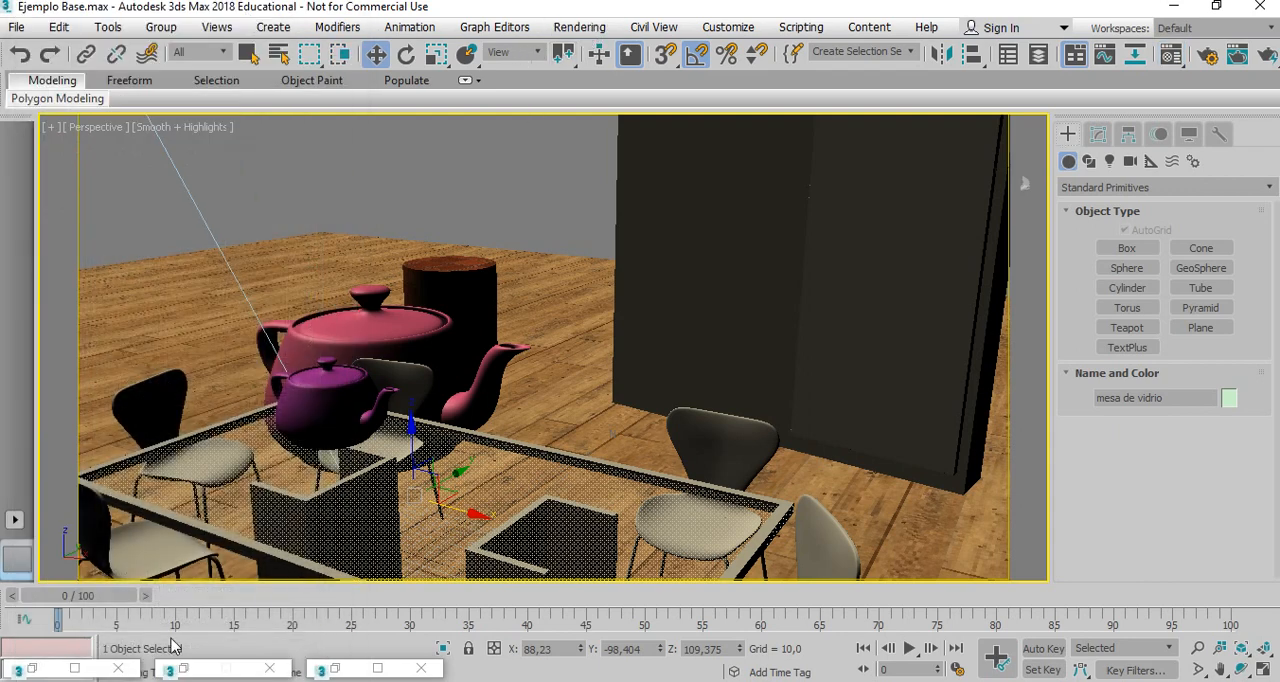
Load the last rendered image into Channel A of the RAM Player at 800 by 400.
left_click(35, 669)
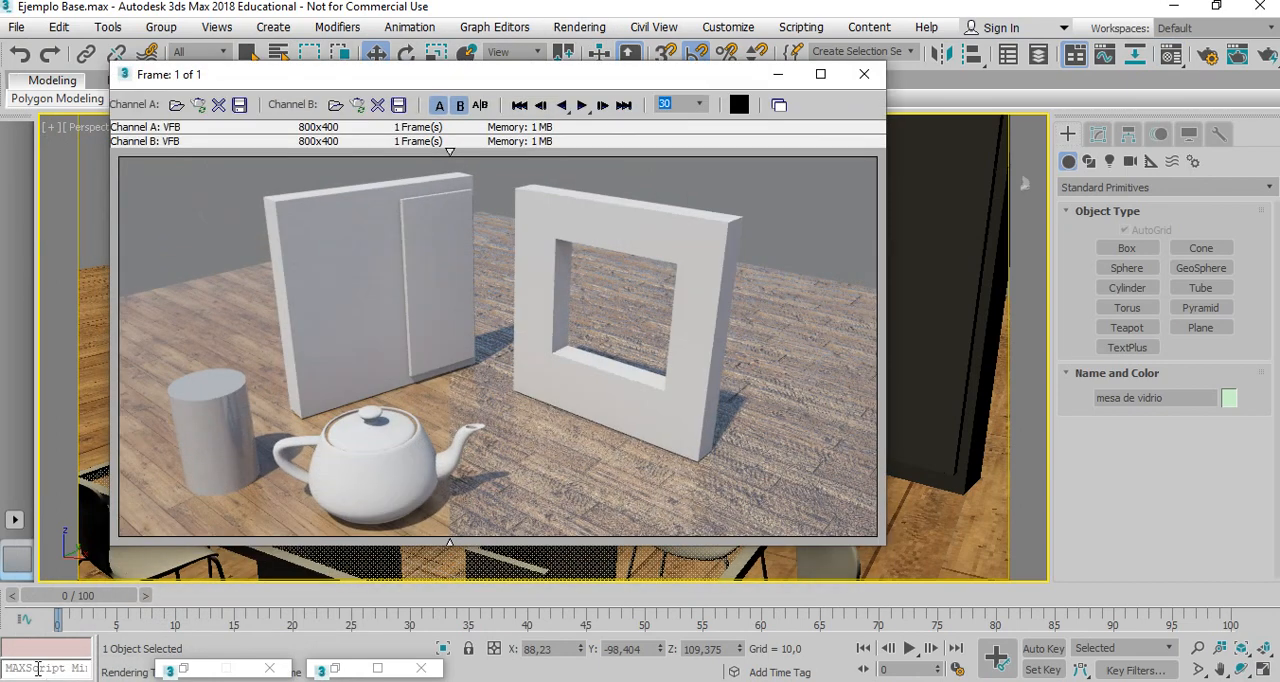
left_click(198, 104)
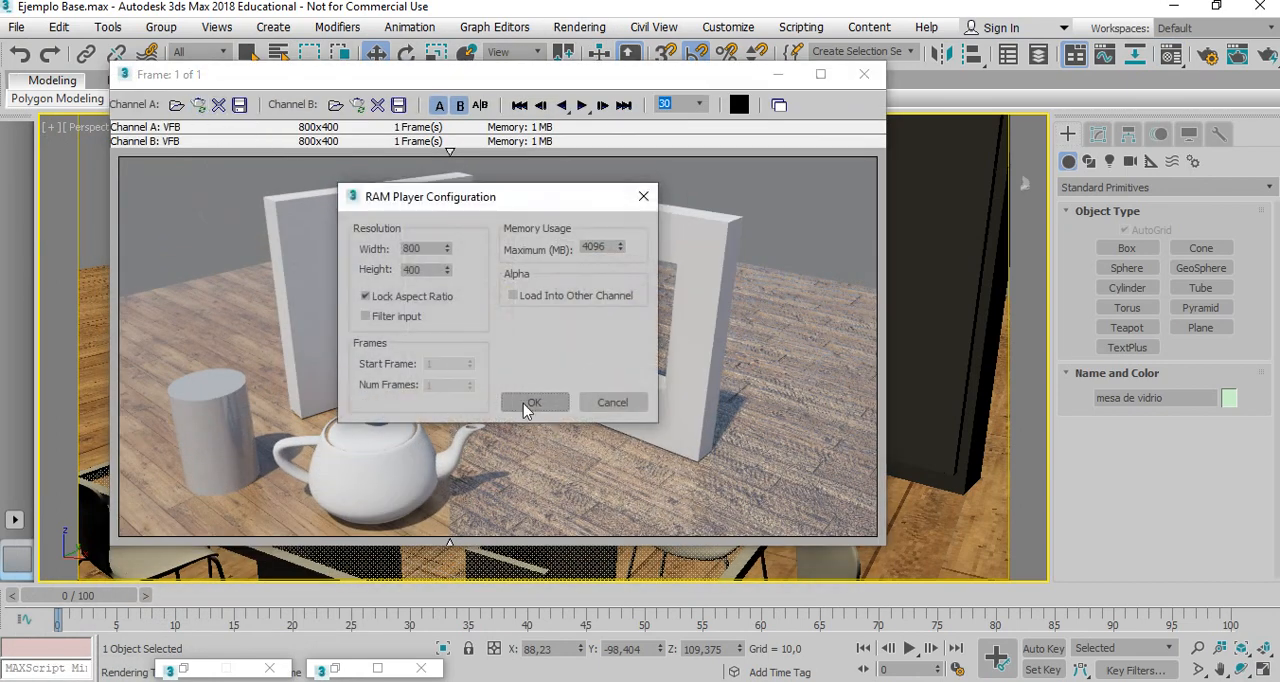
left_click(525, 403)
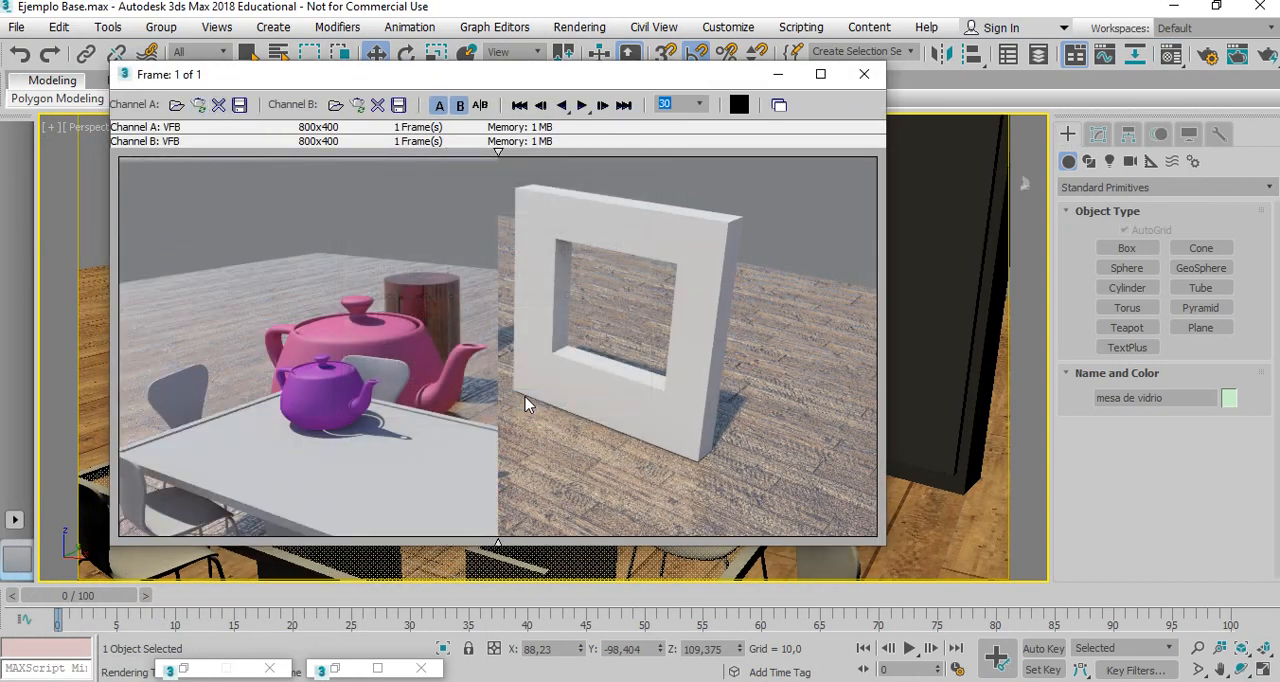
left_click(777, 75)
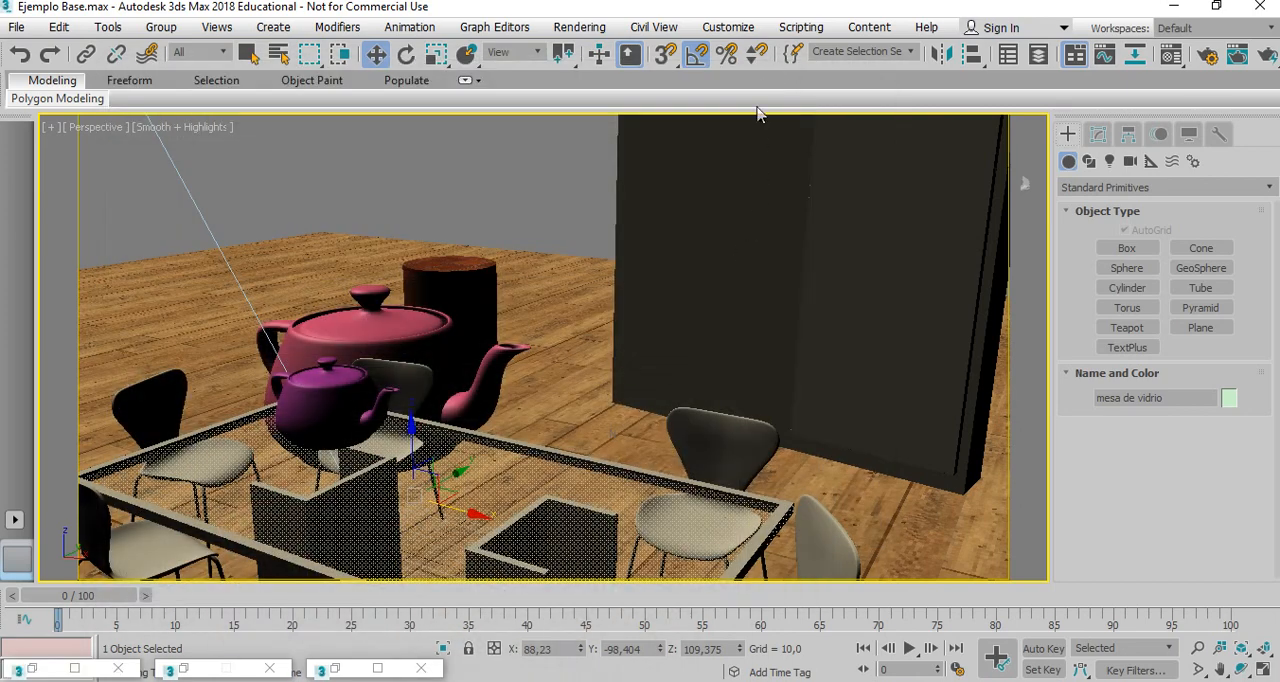
Render the perspective view with the solid glass tabletop, keeping the current precision settings.
left_click(579, 27)
left_click(586, 146)
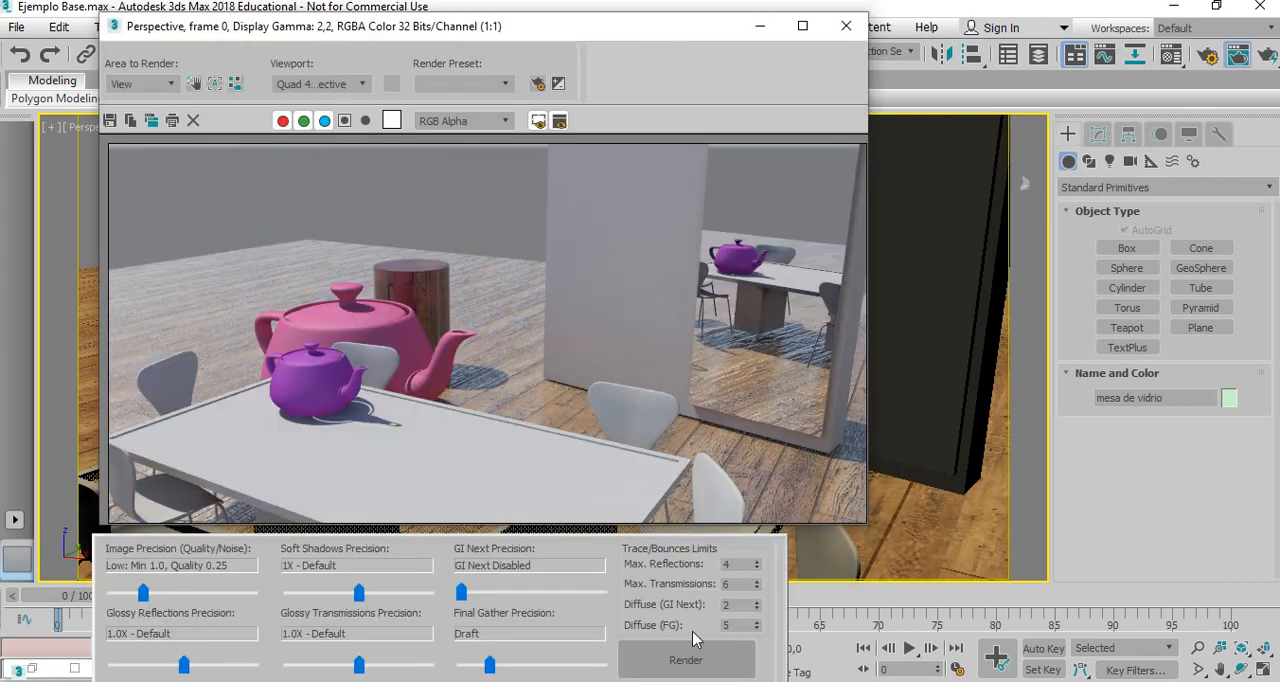
left_click(695, 660)
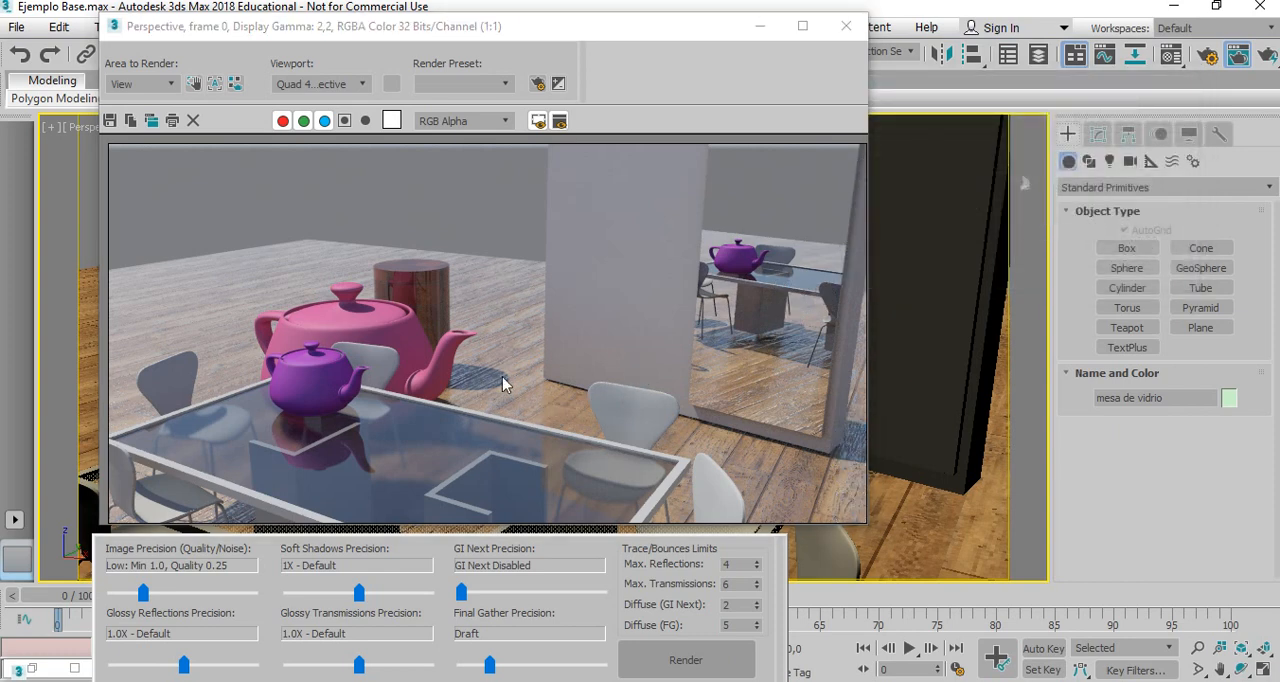
left_click(763, 33)
left_click(760, 33)
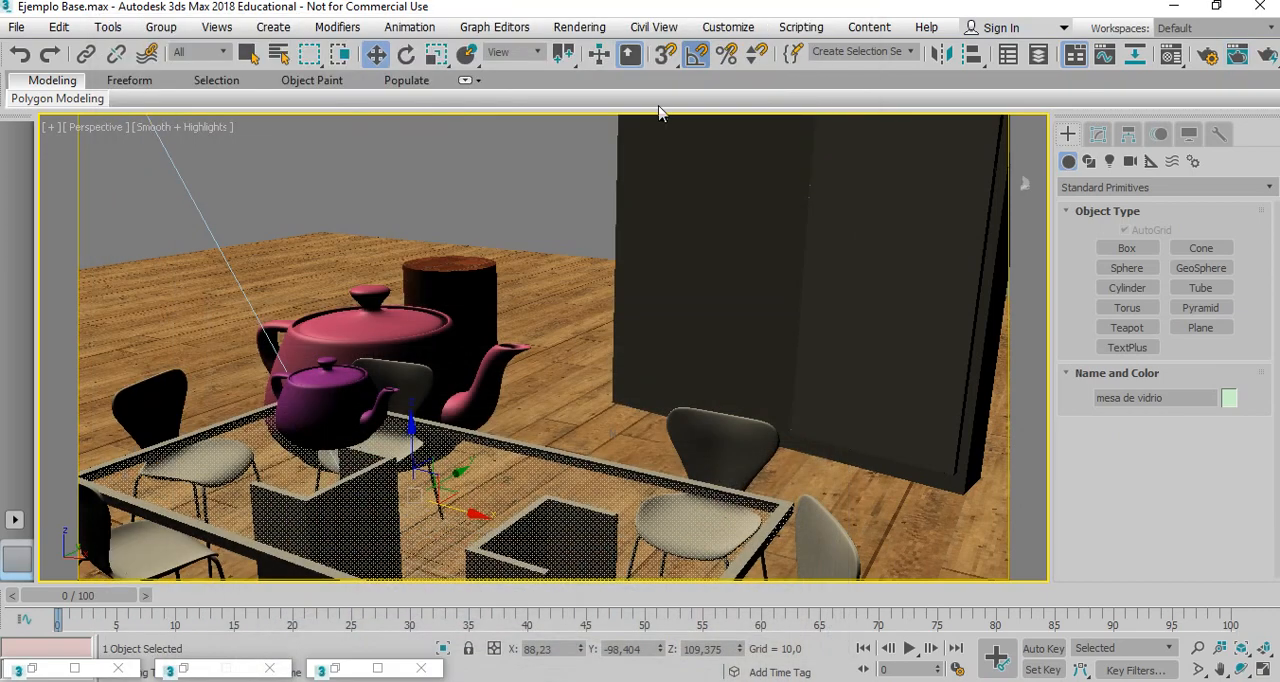
Load the new glass tabletop render into Channel B of the RAM Player and compare it with Channel A across the tabletop.
left_click(183, 668)
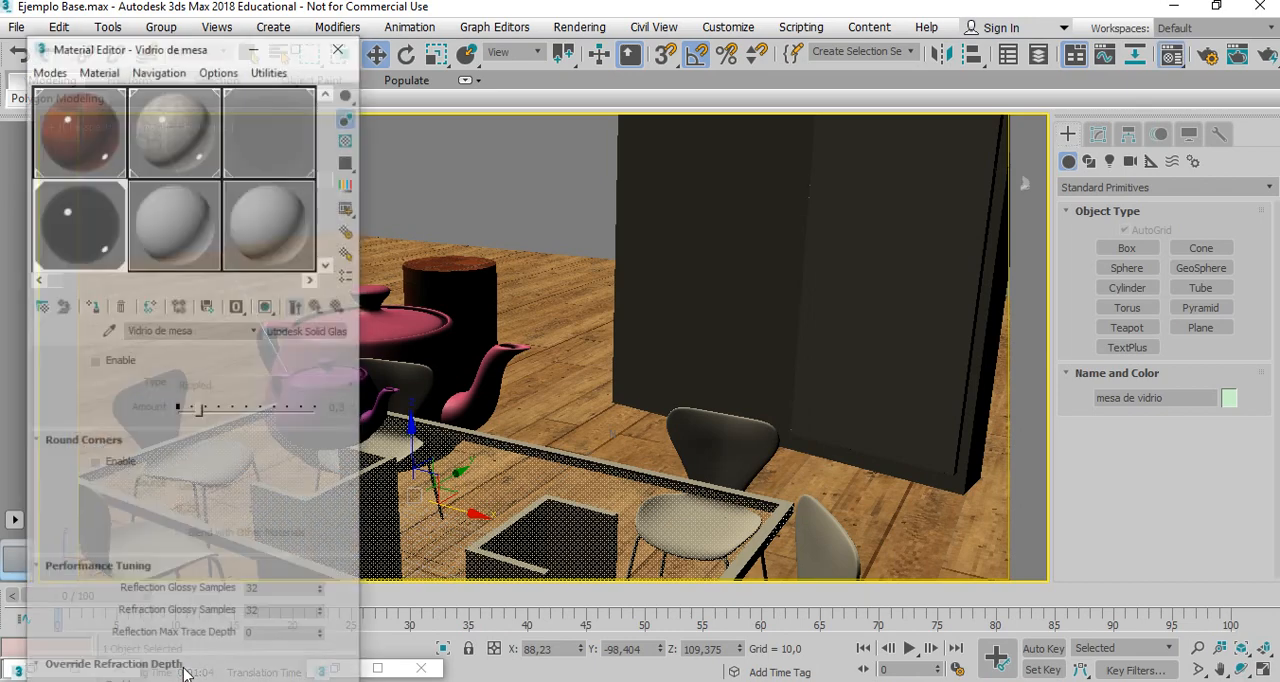
left_click(250, 12)
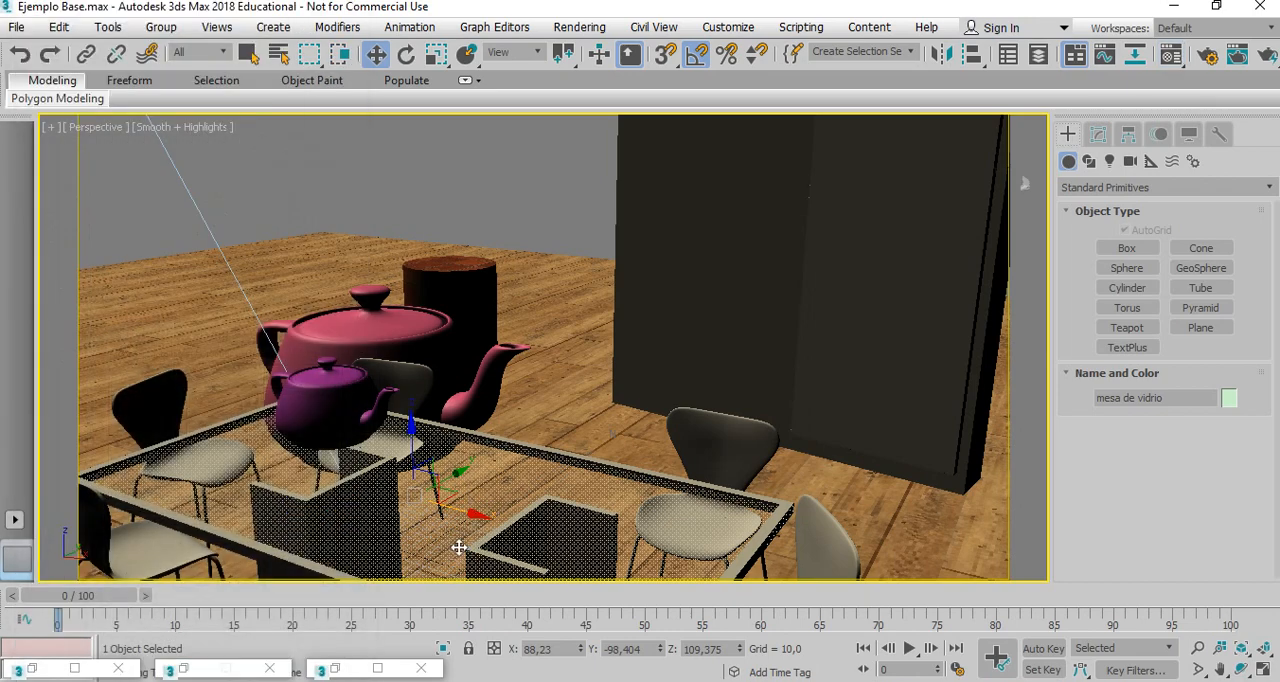
left_click(339, 671)
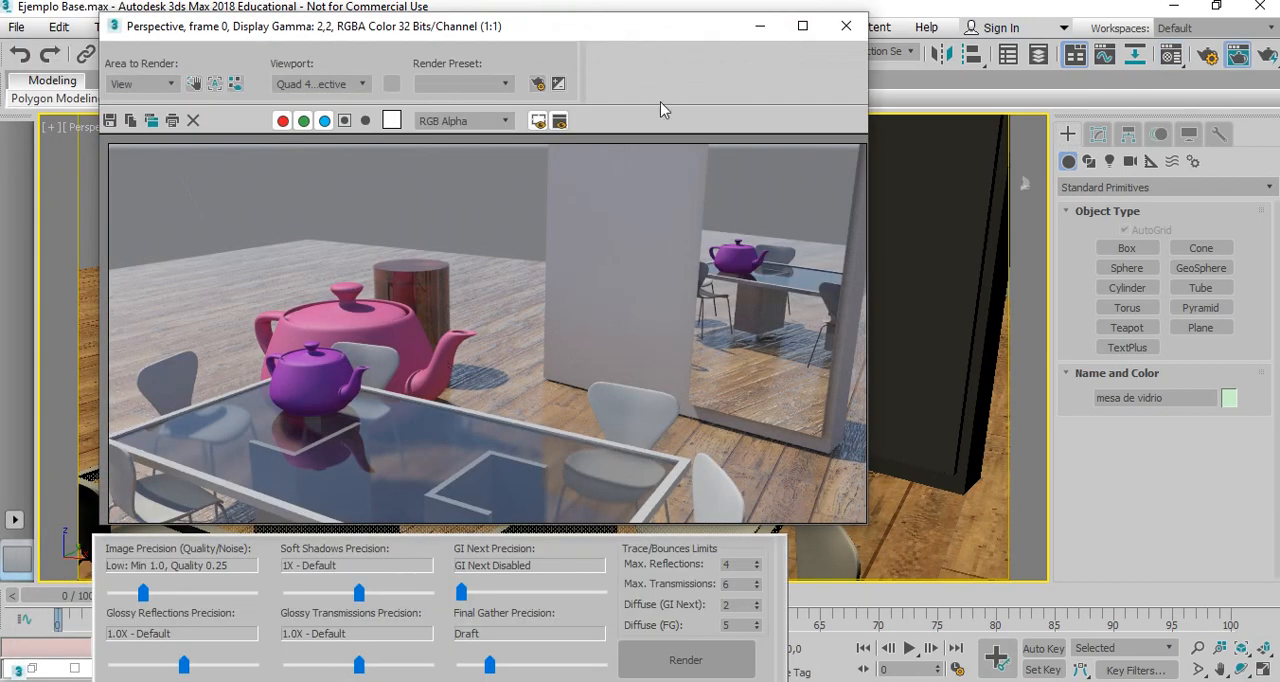
left_click(840, 33)
left_click(36, 668)
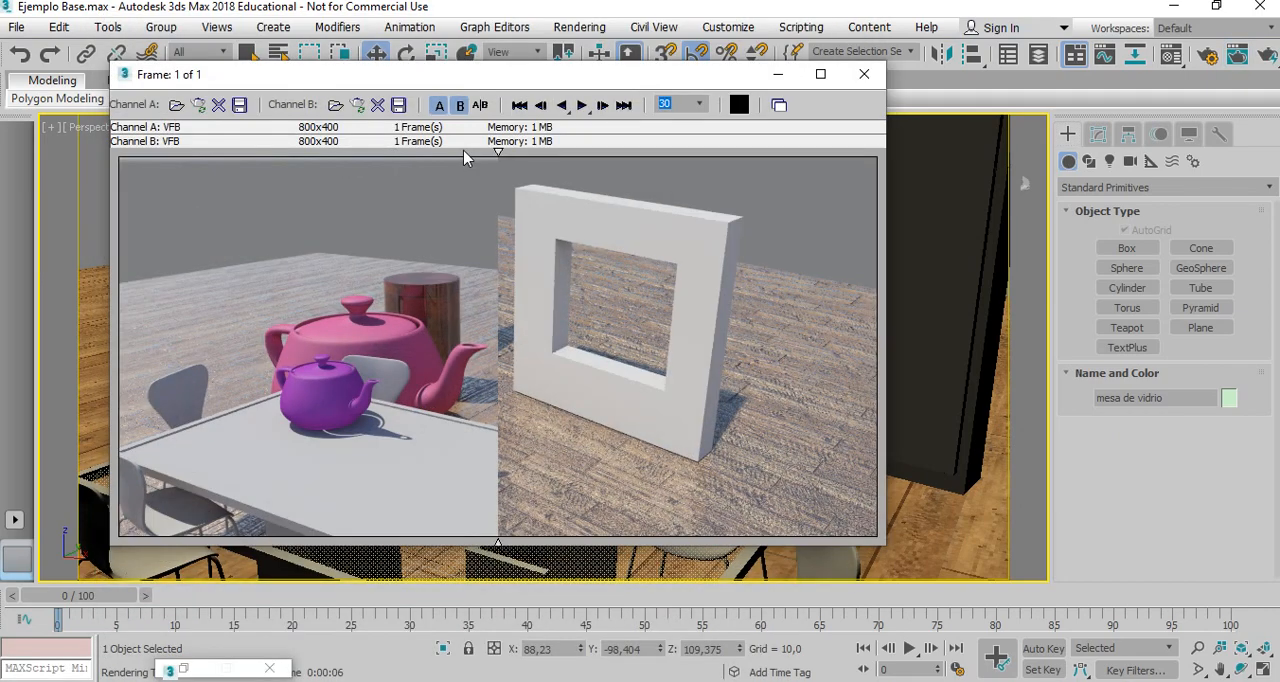
left_click(357, 105)
left_click(534, 402)
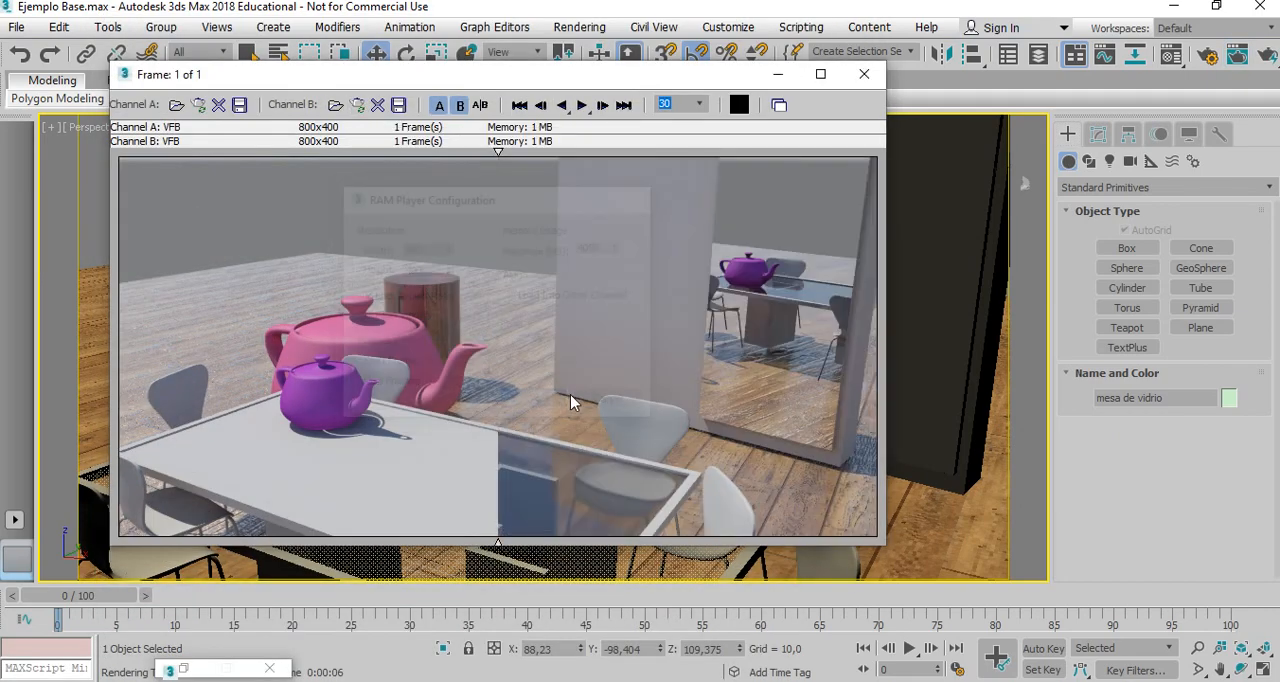
mouse_move(499, 154)
left_mouse_down()
mouse_move(624, 172)
mouse_move(860, 165)
mouse_move(123, 205)
mouse_move(540, 240)
mouse_move(408, 272)
mouse_move(422, 272)
left_mouse_up()
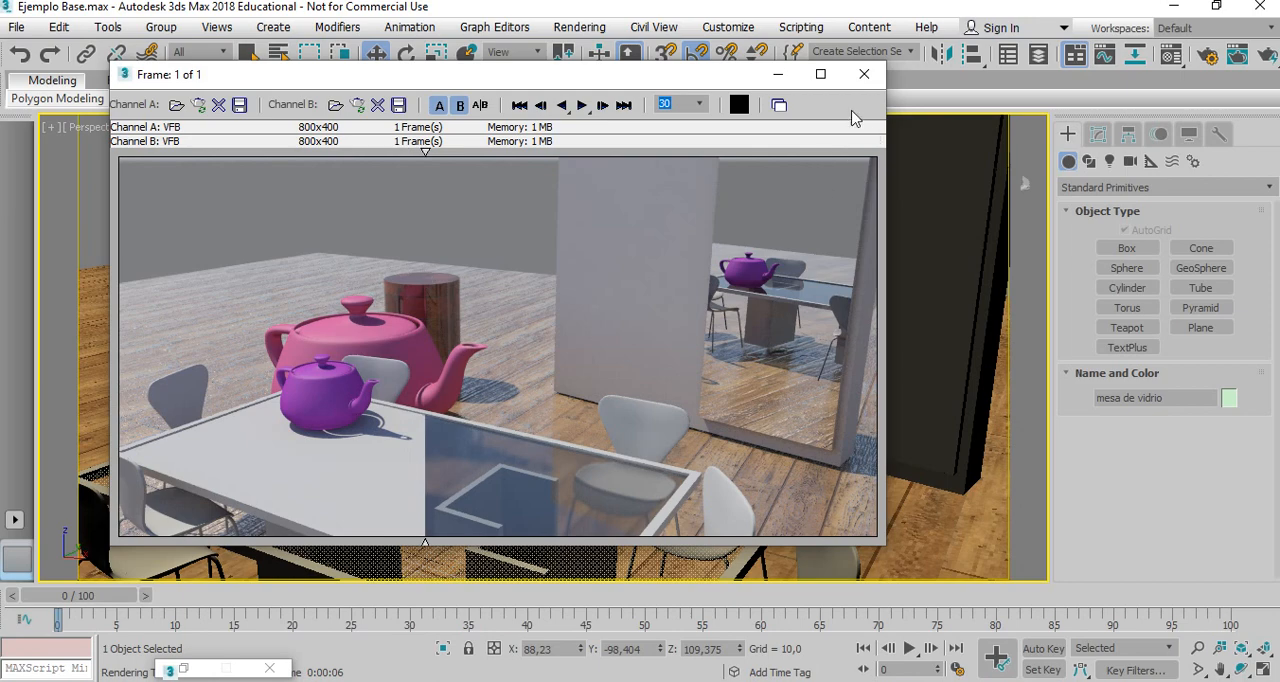
left_click(777, 74)
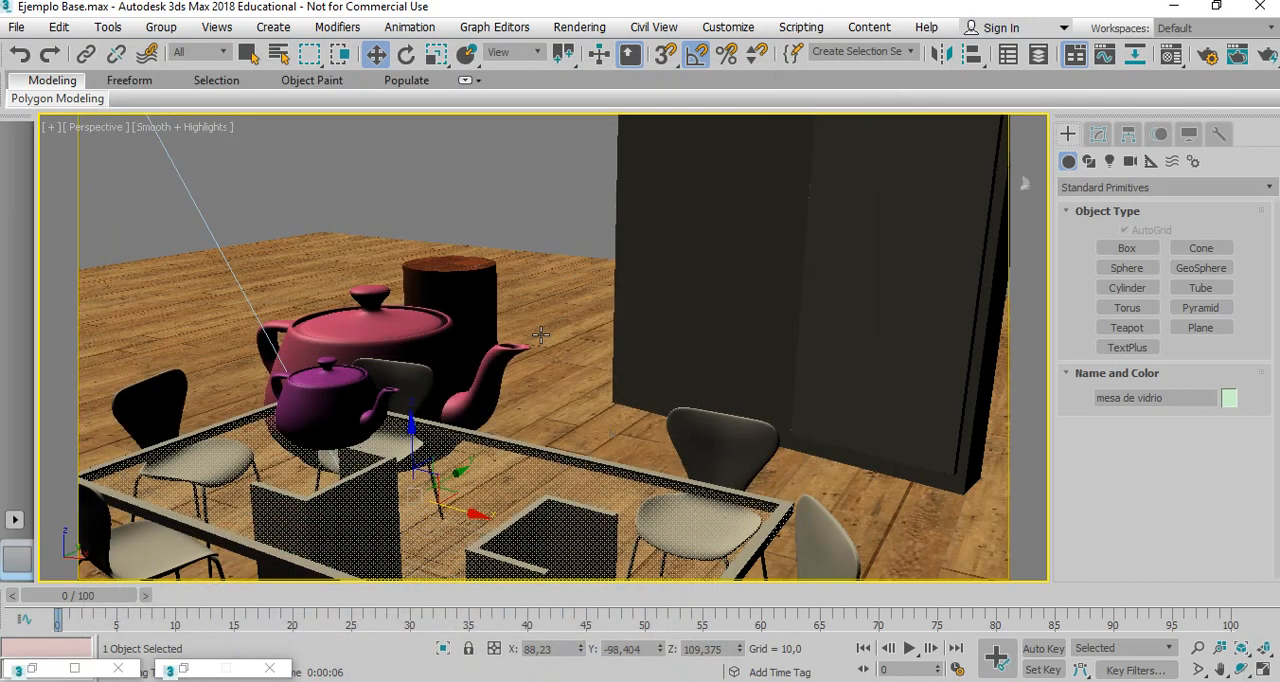
Set the bump amount of the Piso floor material to 1.6 and disable its bump map.
key("m")
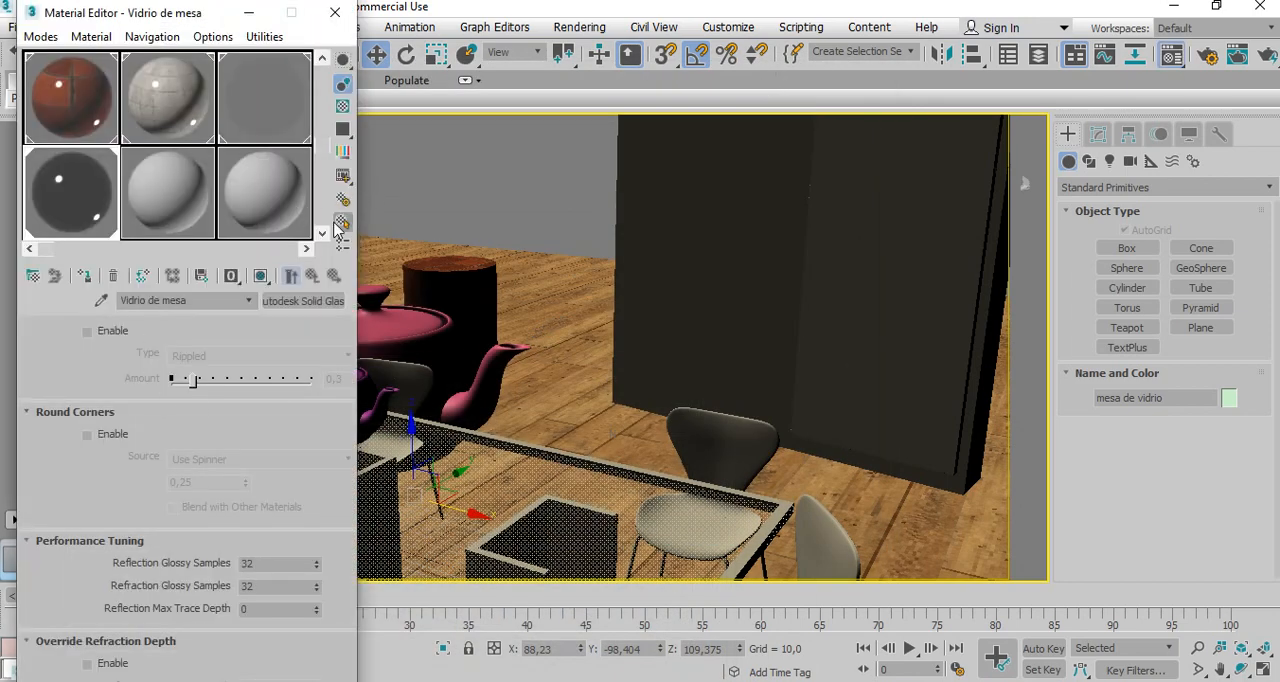
left_click_drag(323, 147, 322, 76)
left_click(165, 103)
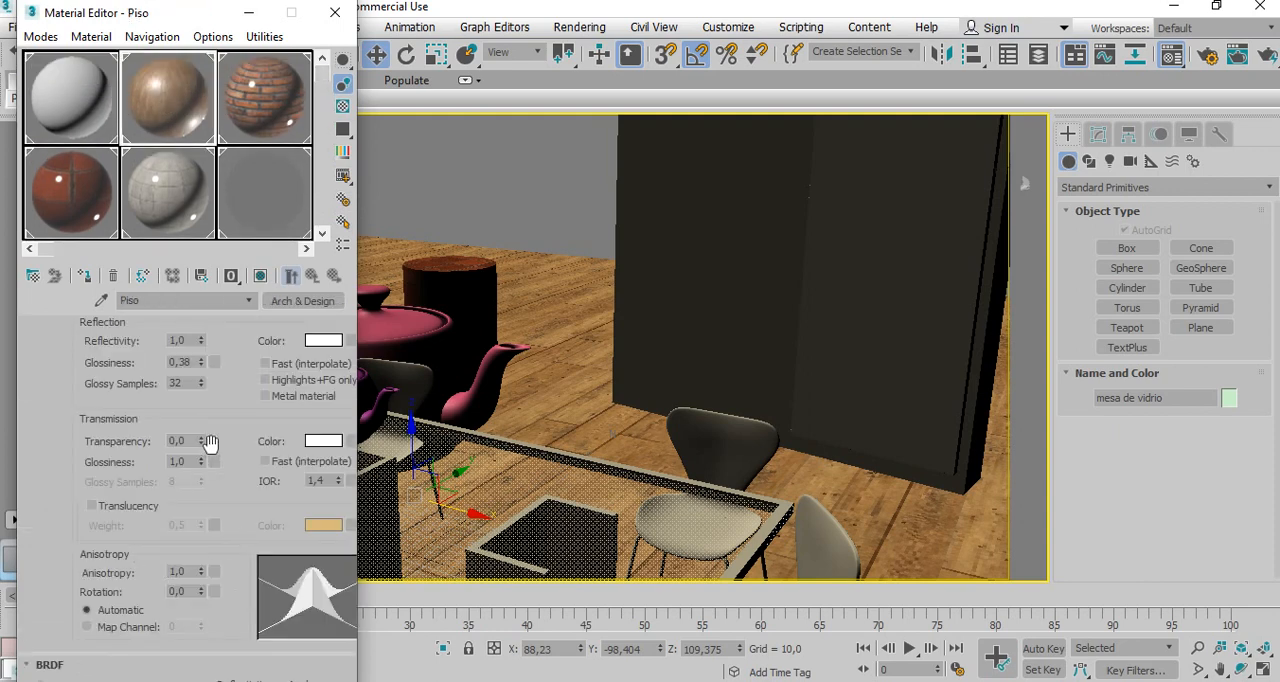
scroll(290, 380, "down", 5)
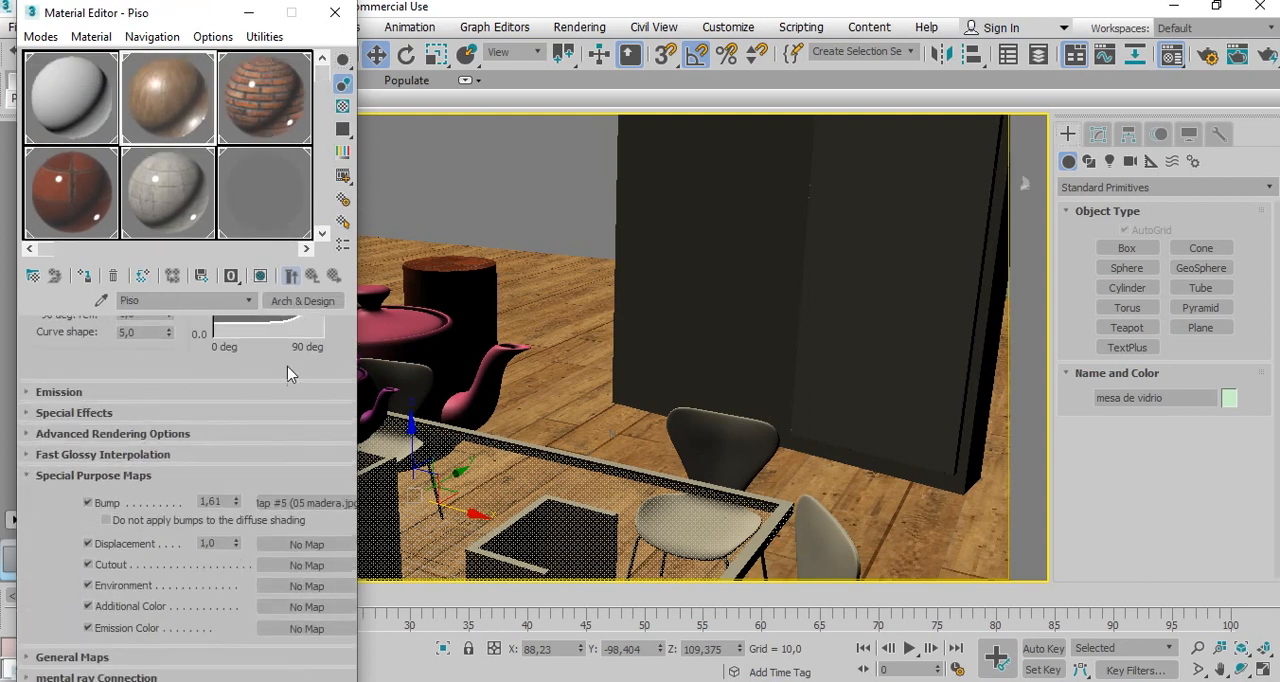
left_click(236, 504)
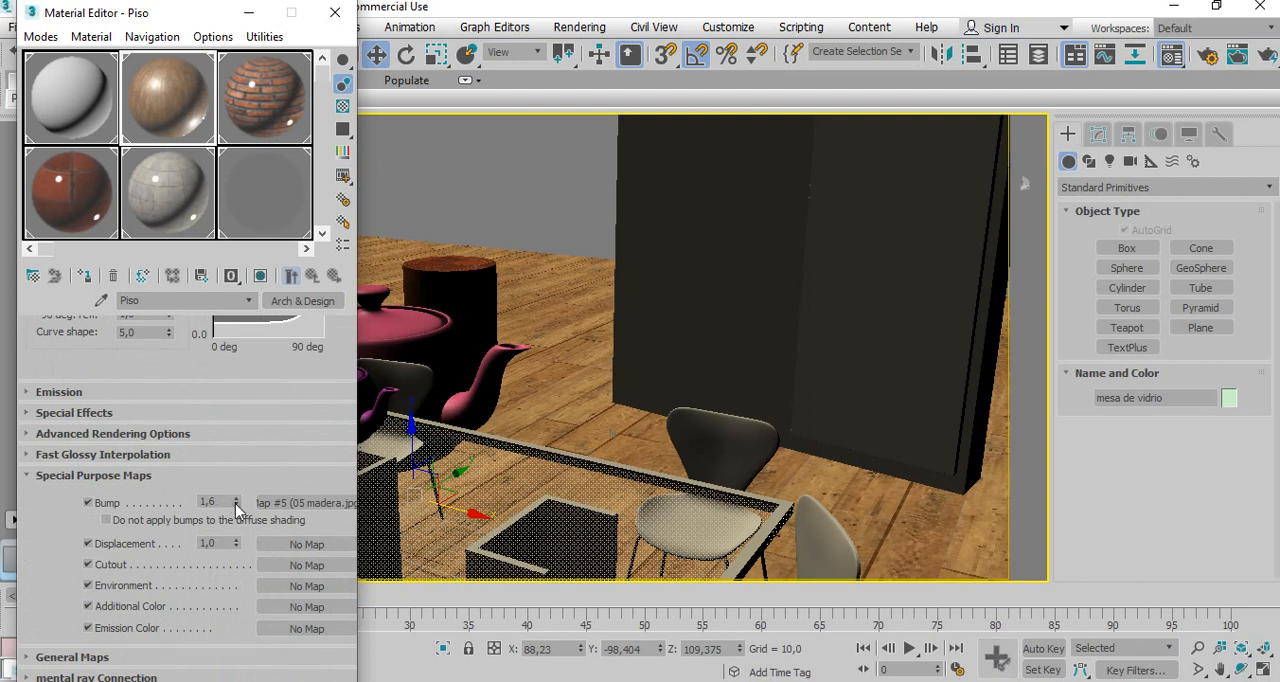
left_click(88, 503)
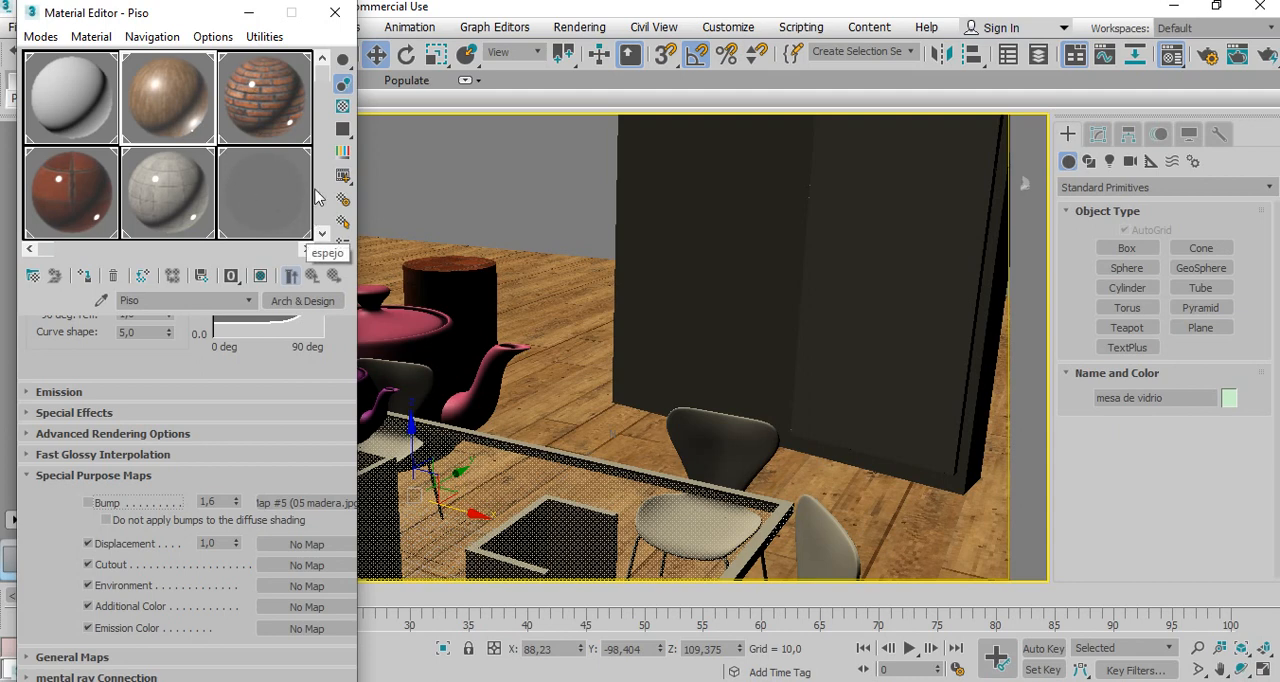
Name an unused material slot tetera and change its material type to Autodesk Metal.
left_click_drag(324, 82, 326, 164)
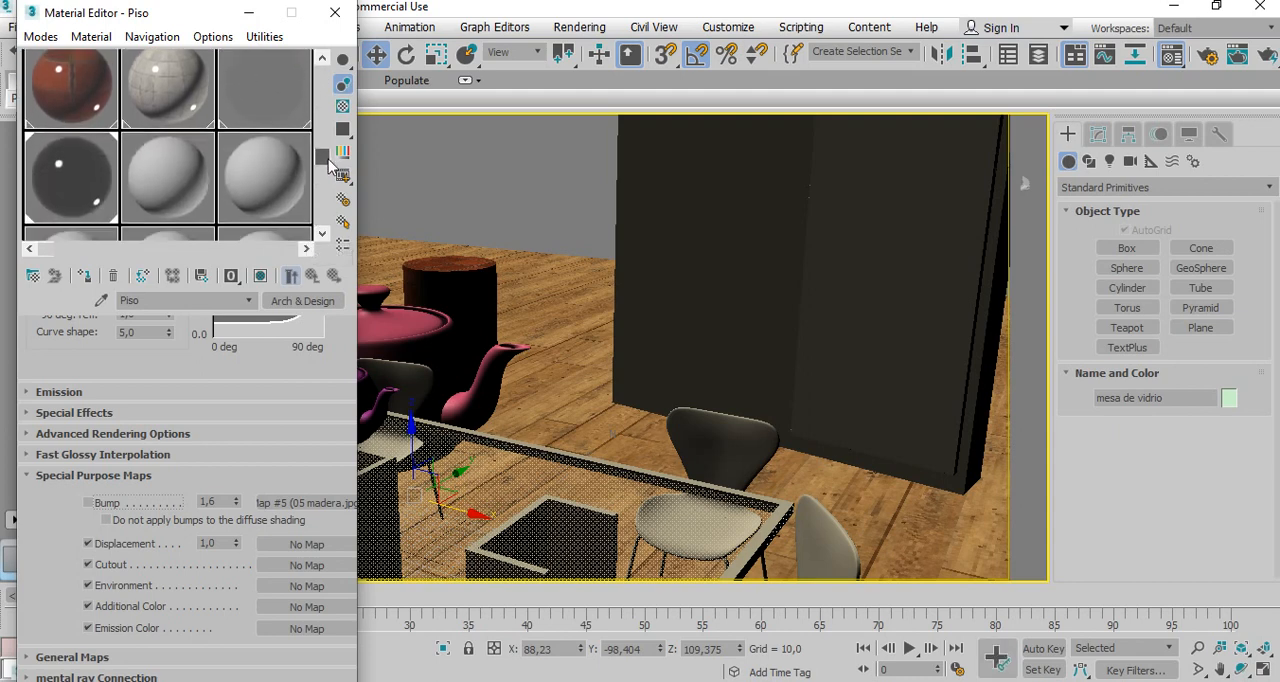
left_click(155, 180)
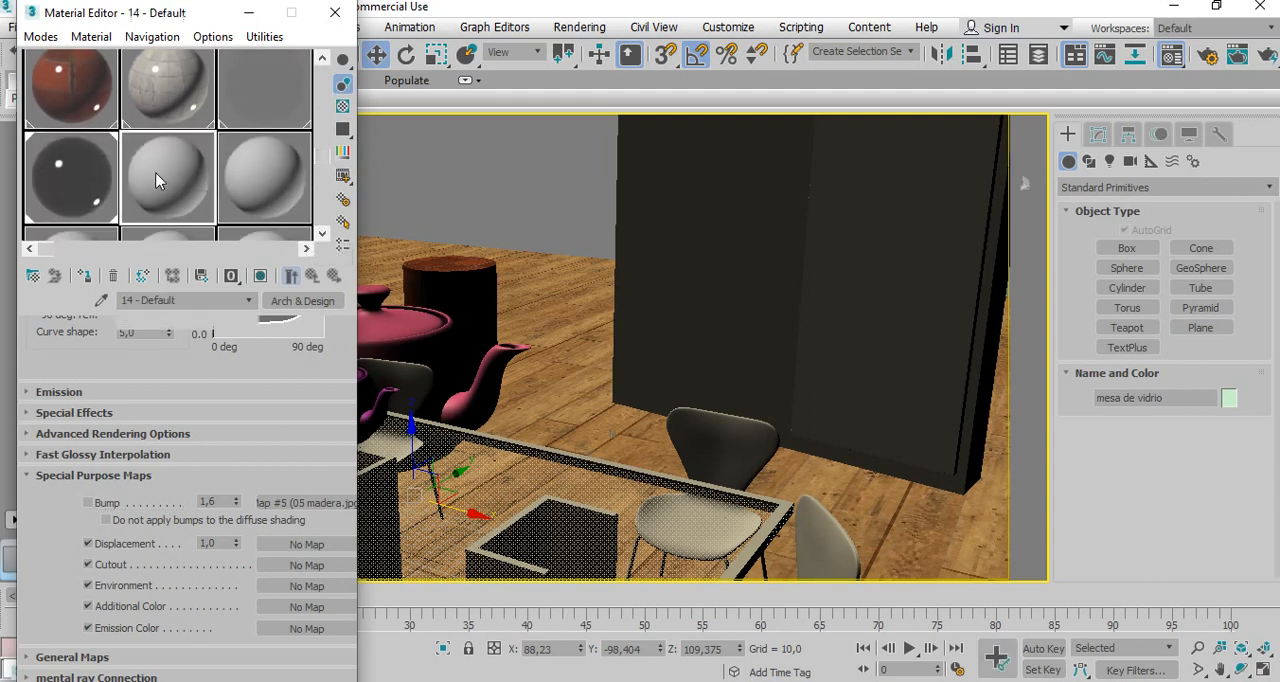
left_click(207, 301)
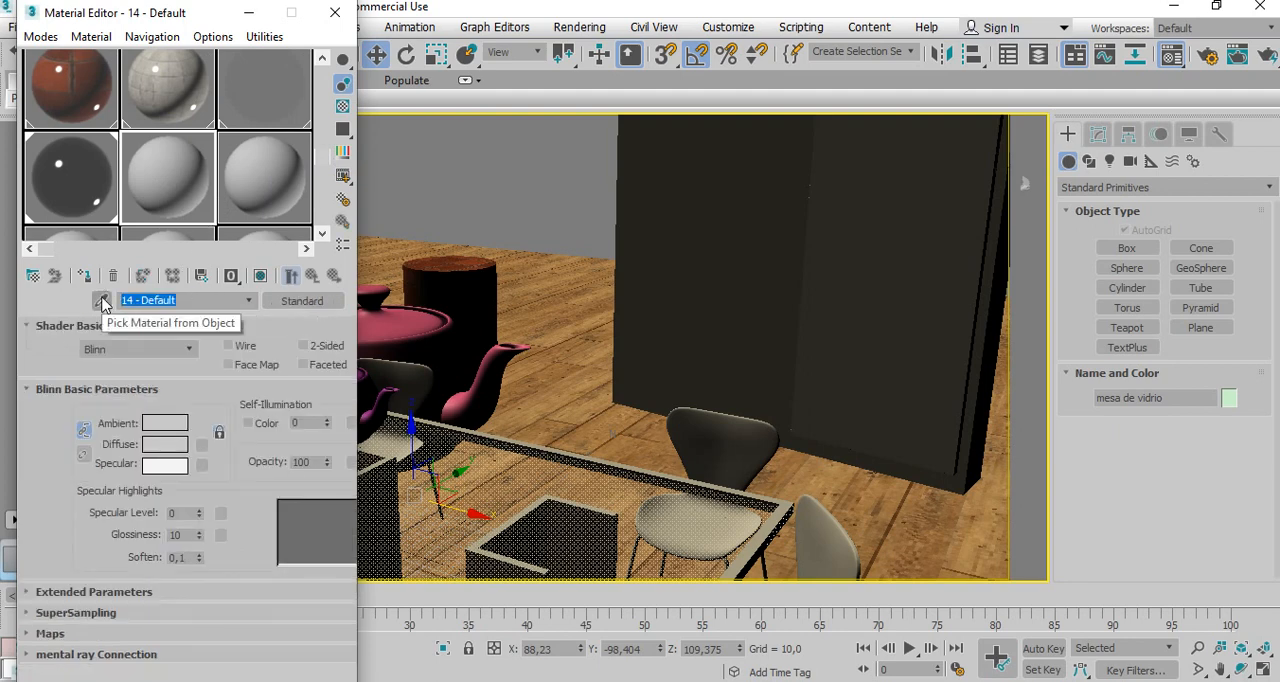
type("te")
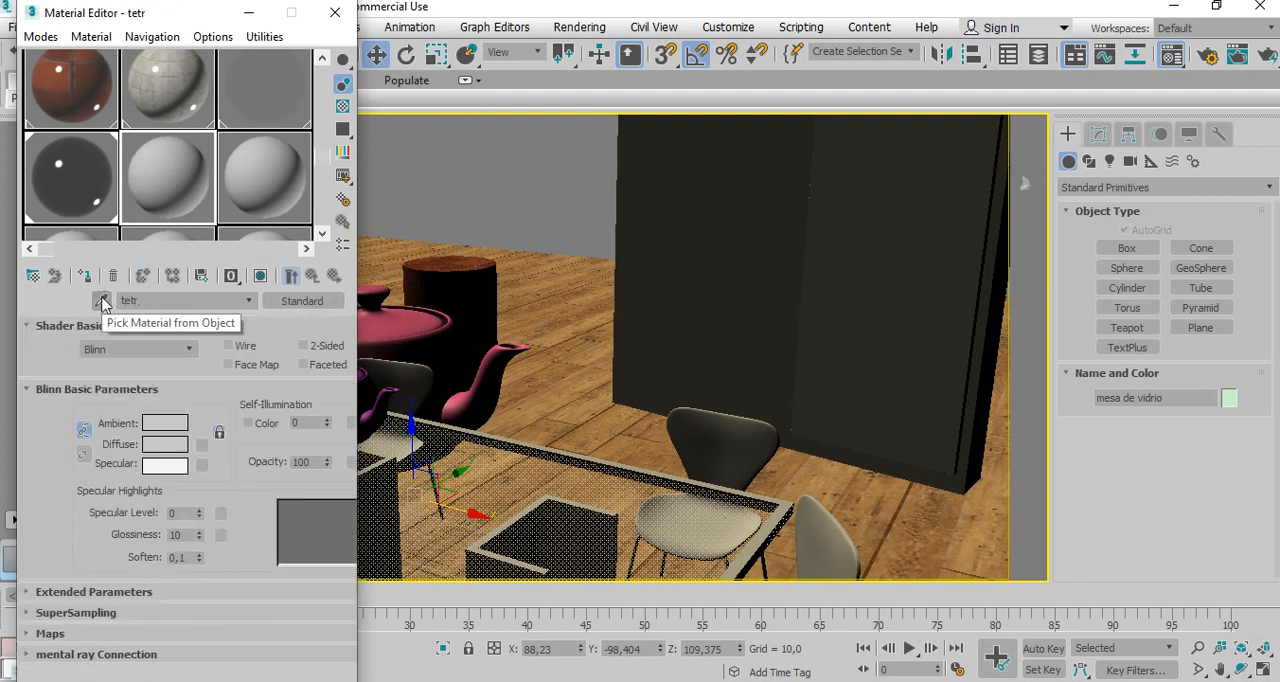
type("tera")
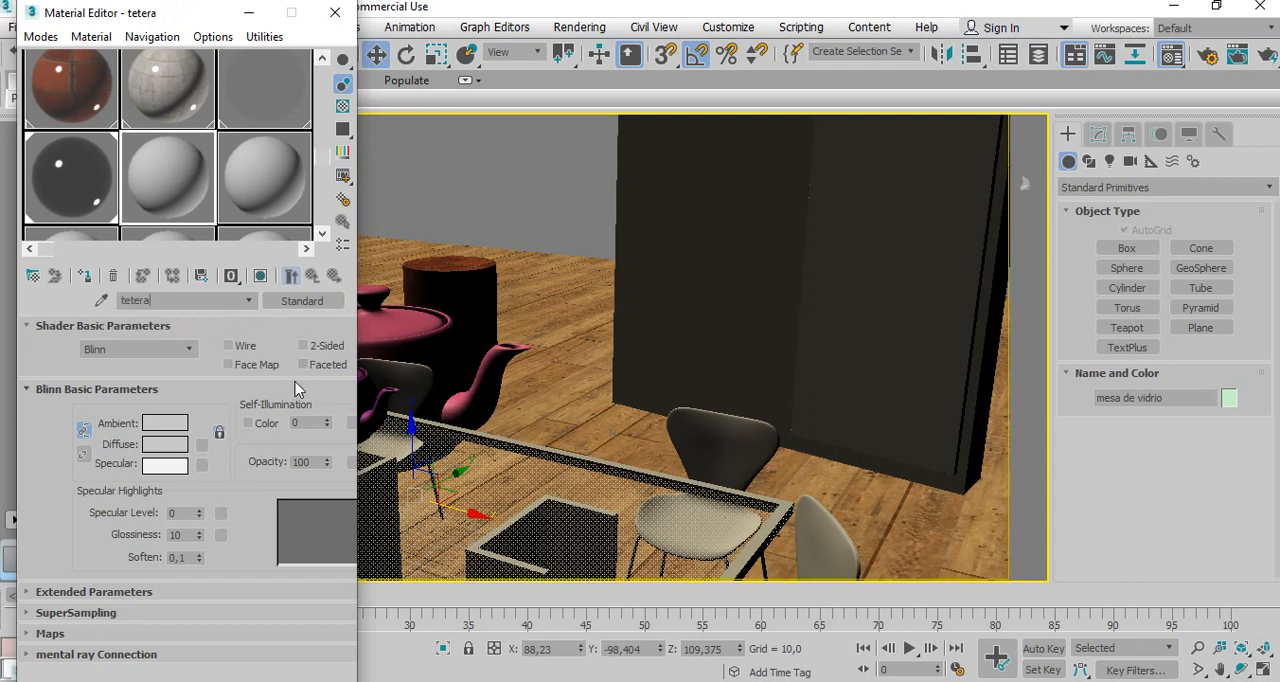
left_click(302, 301)
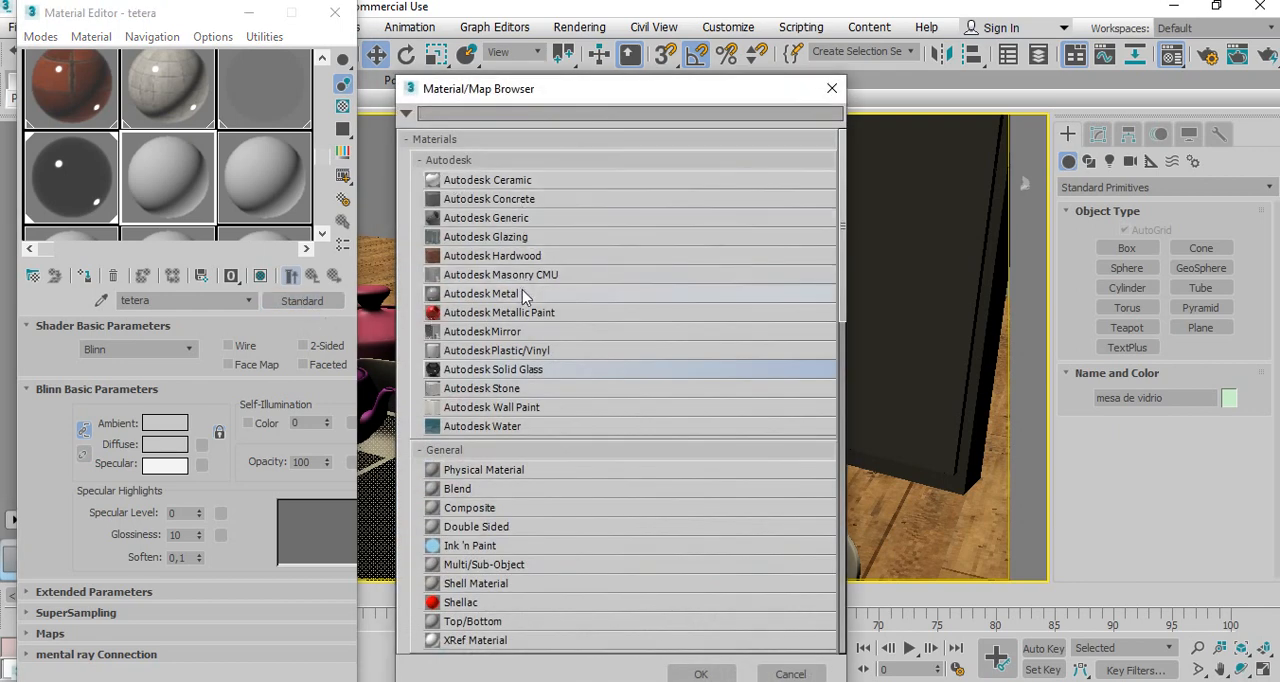
left_click(465, 296)
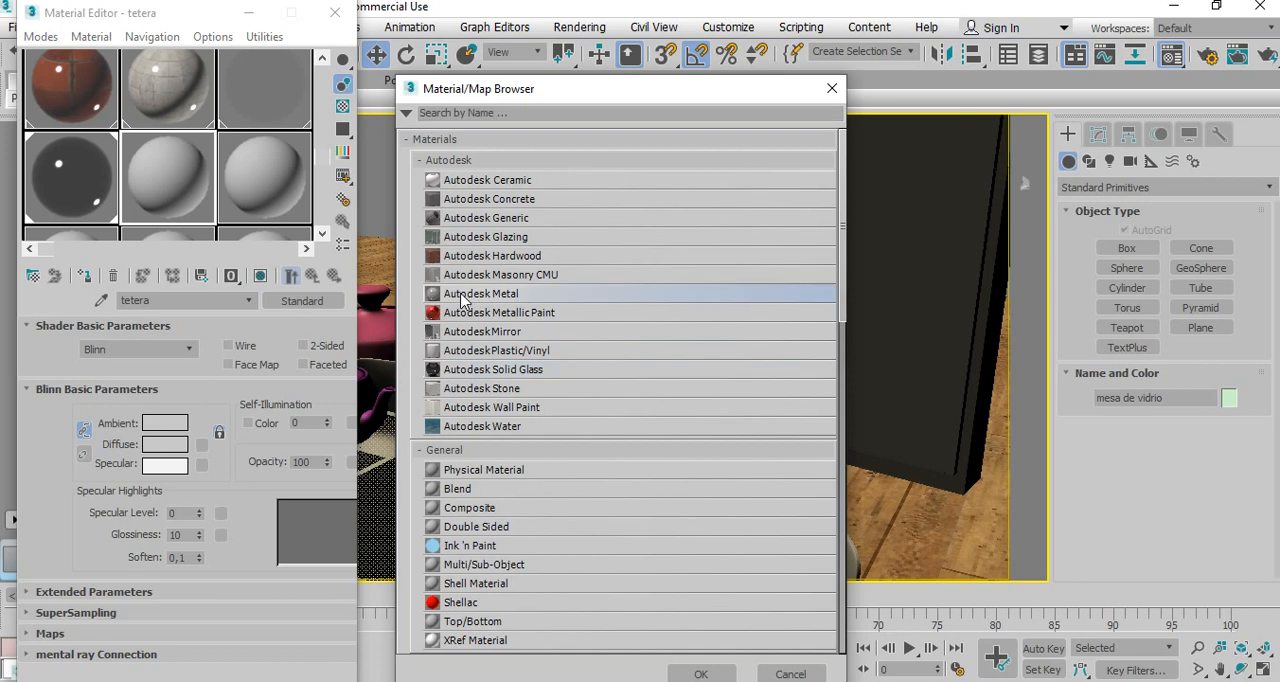
double_click(462, 296)
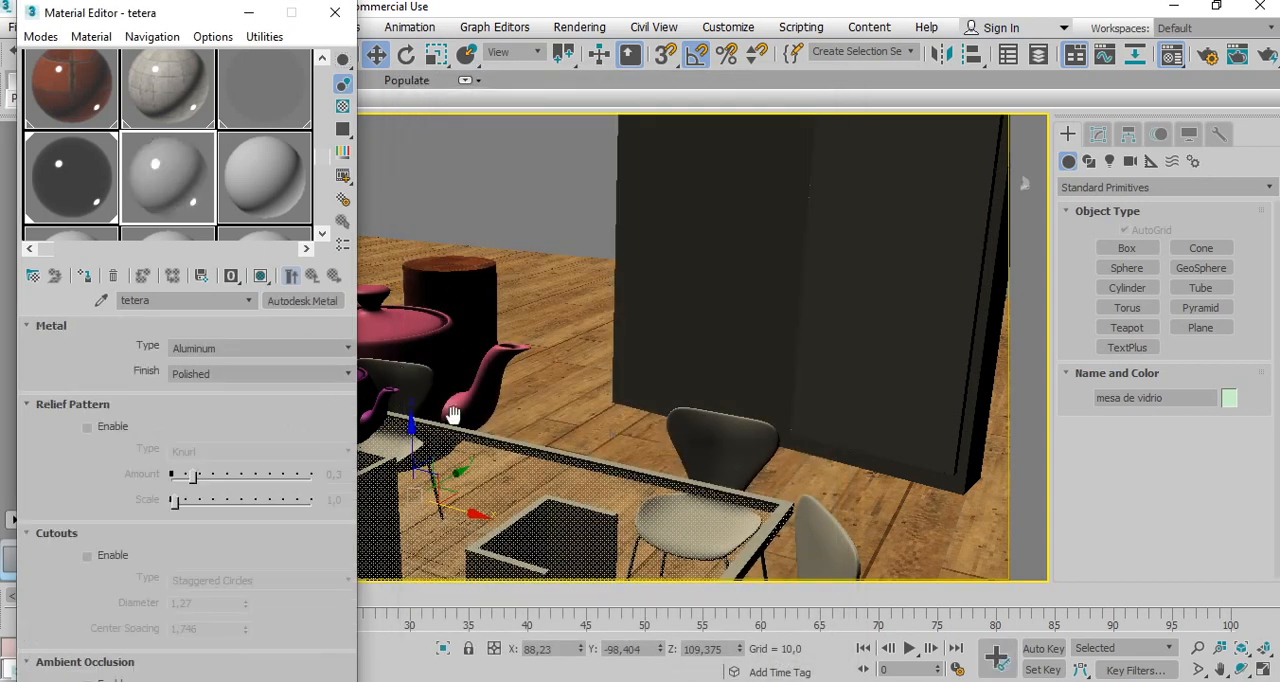
Copy the small purple teapot along X to about 121.6 and rotate the copy -35 degrees about Z.
left_click(375, 408)
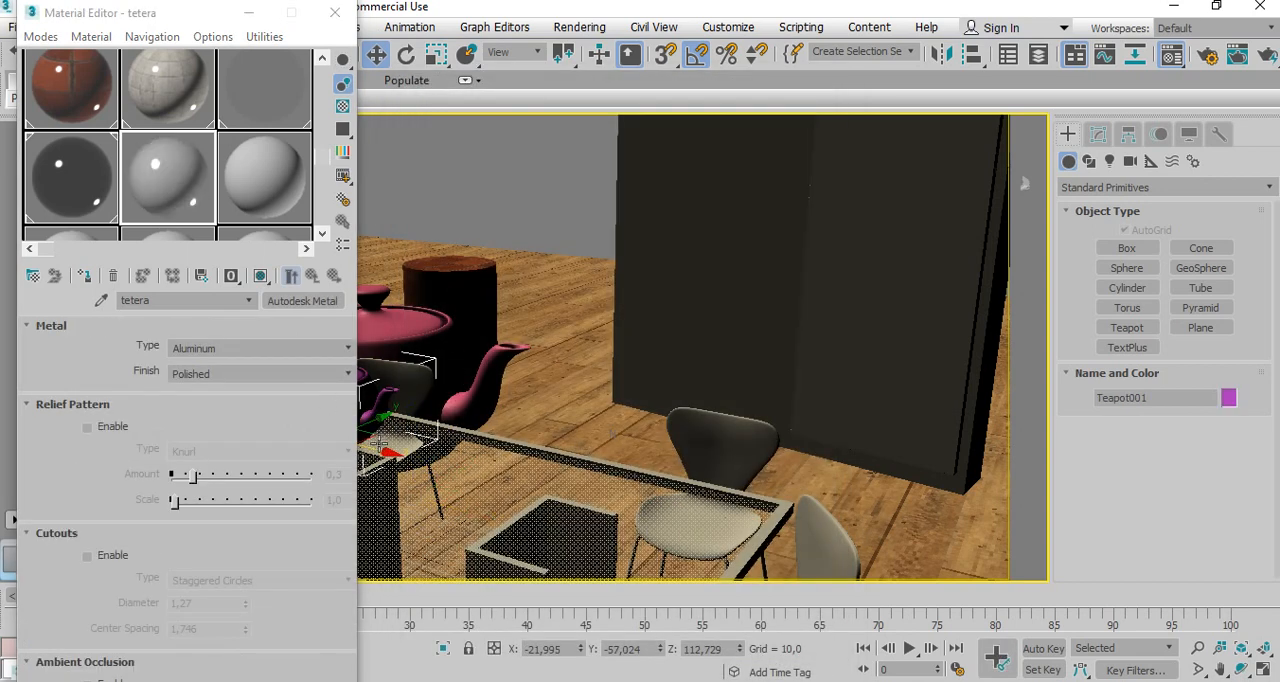
mouse_move(386, 455)
left_mouse_down("shift")
mouse_move(580, 510)
mouse_move(562, 500)
left_mouse_up("shift")
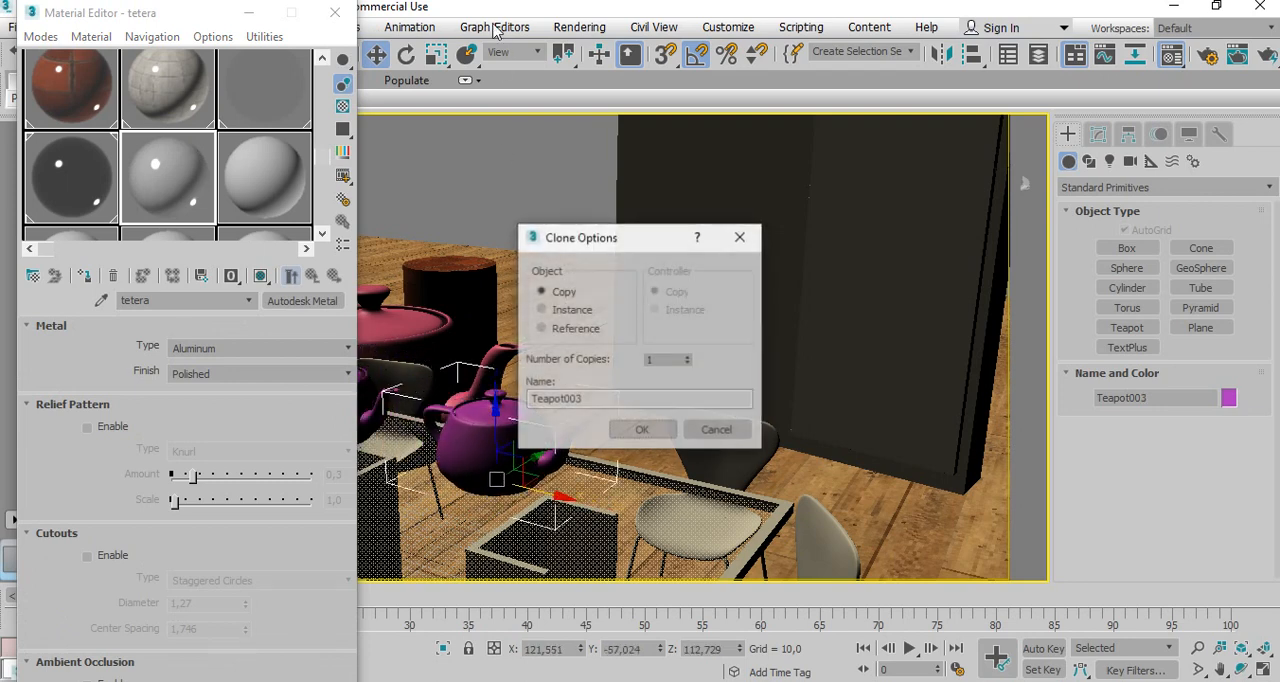
left_click(642, 430)
left_click(406, 55)
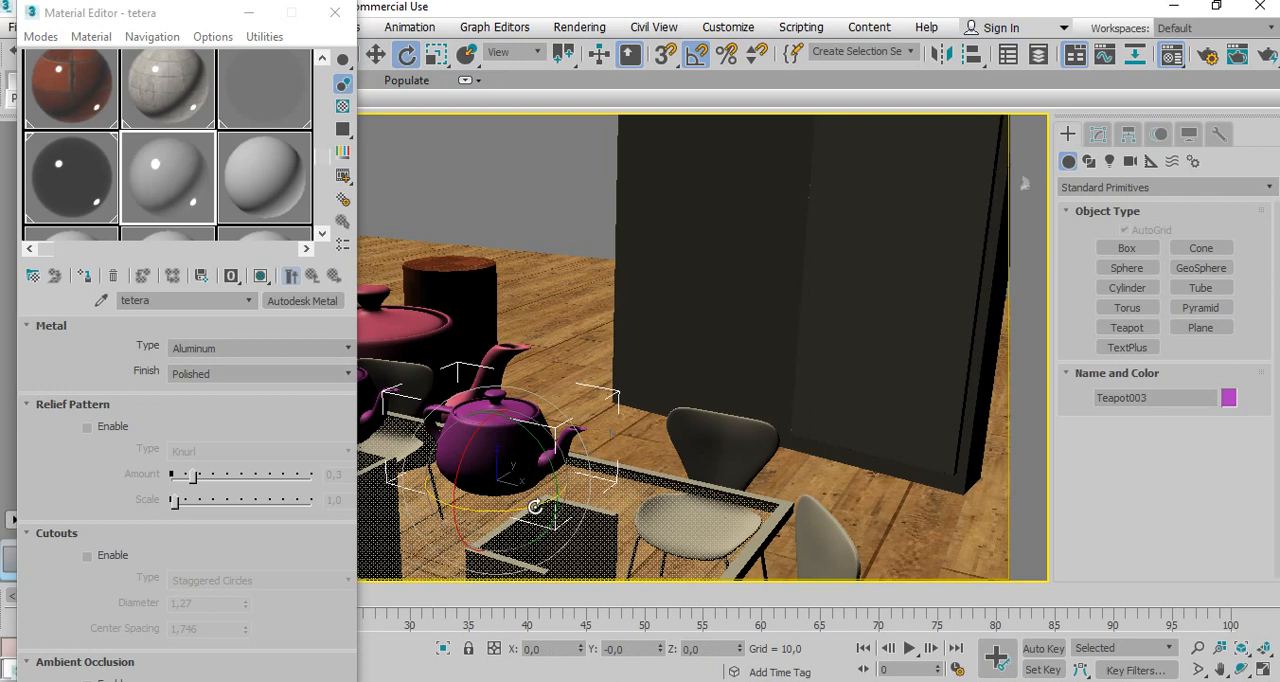
left_click_drag(536, 500, 478, 498)
left_click(336, 349)
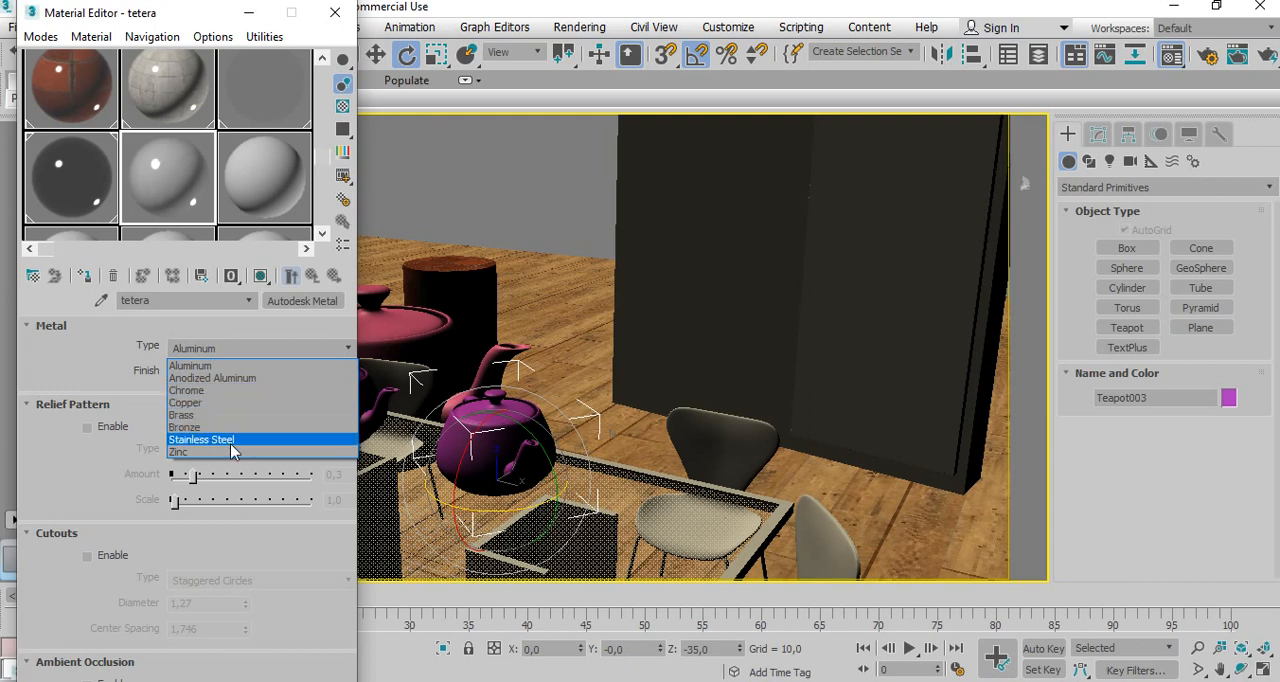
left_click(73, 463)
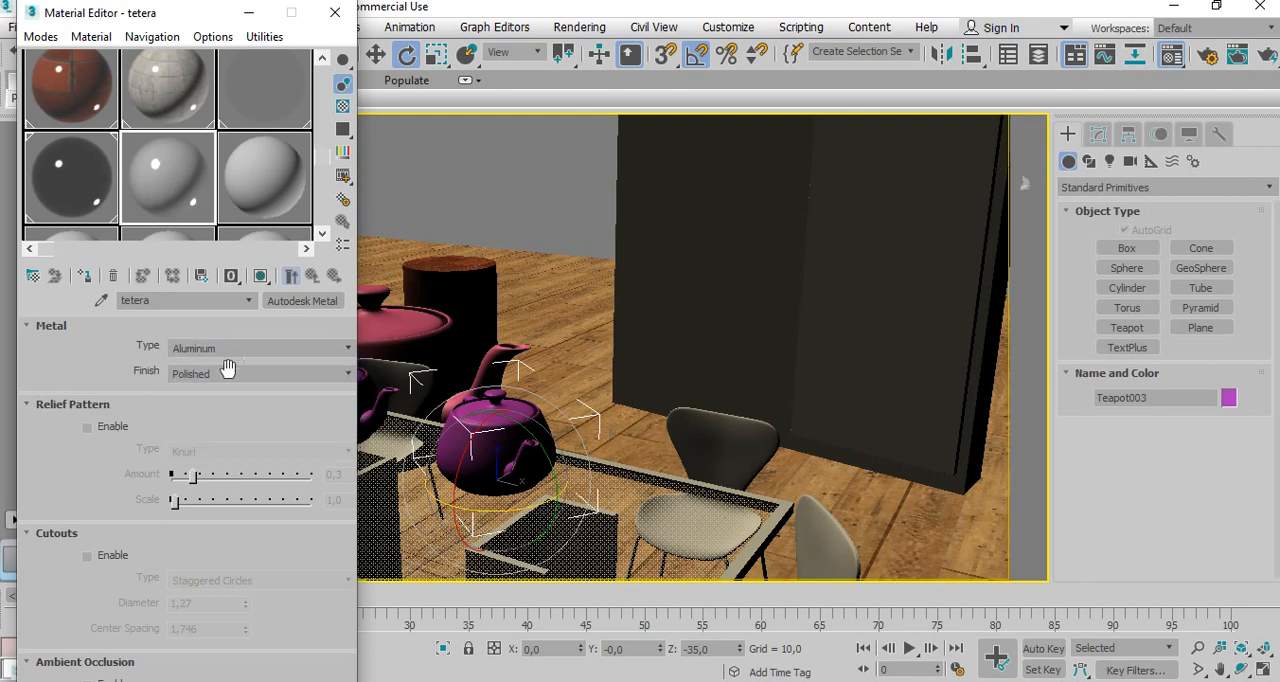
left_click(343, 373)
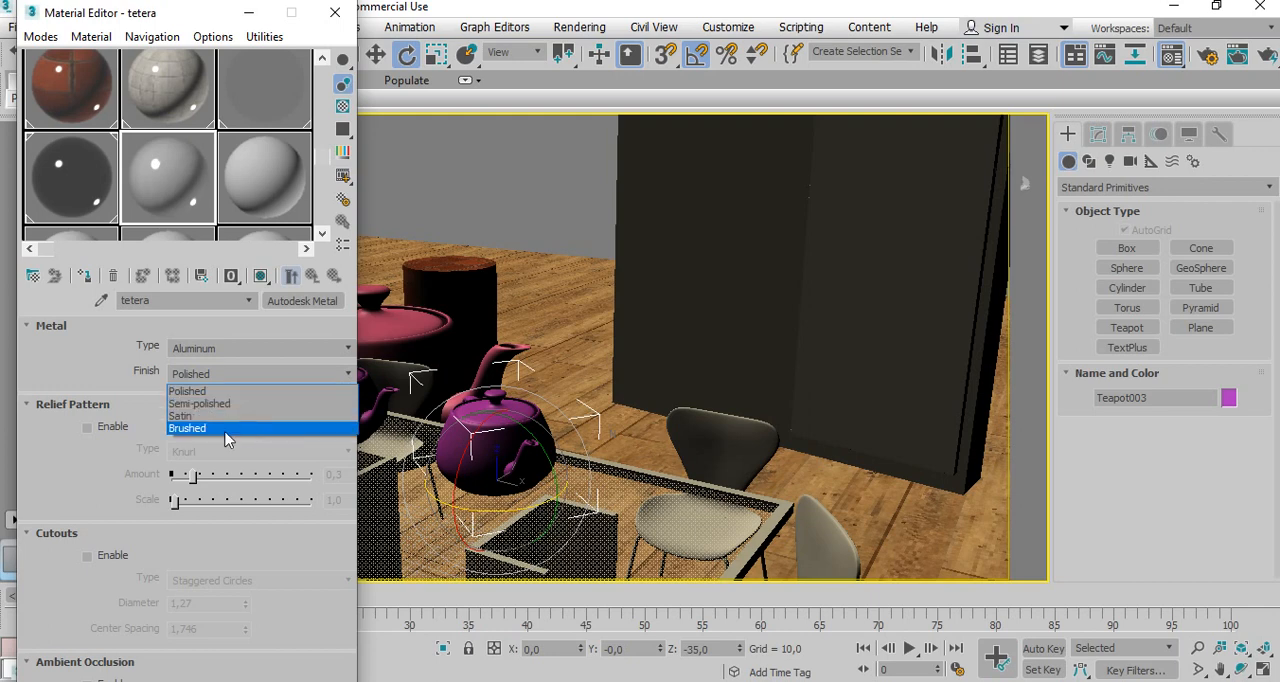
left_click(71, 447)
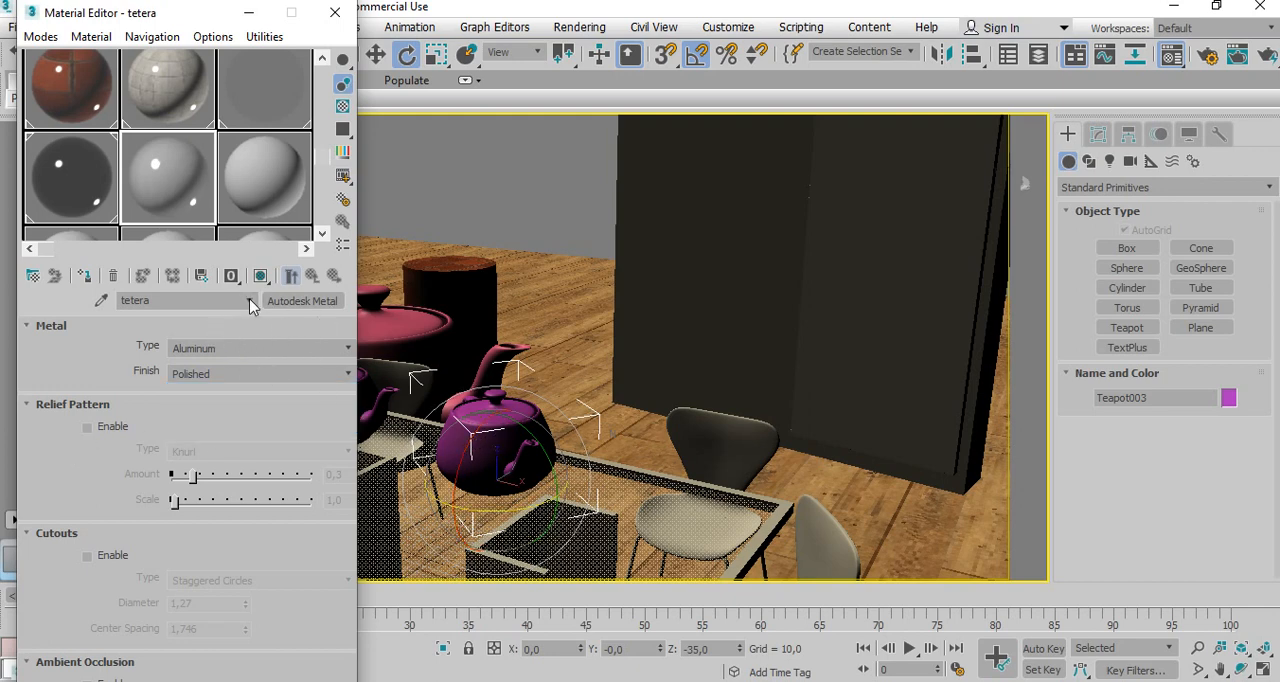
Set the tetera material's metal type to Chrome and rename the material tetera cromo.
left_click(289, 349)
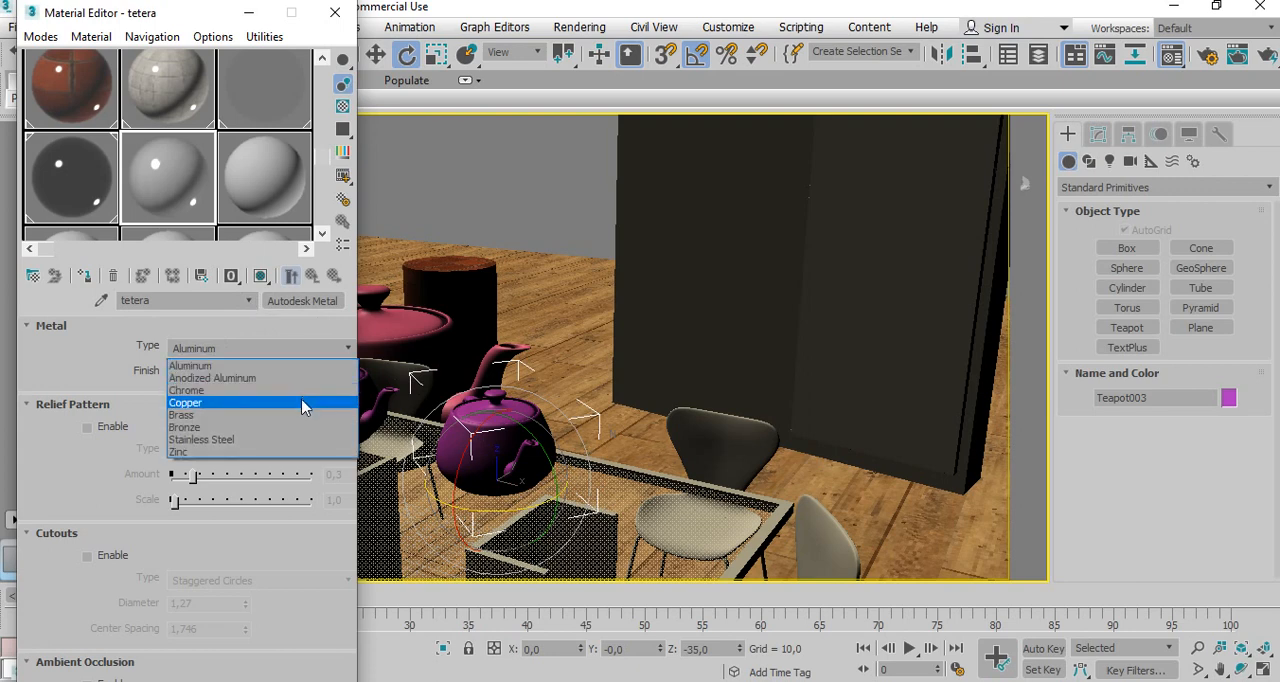
left_click(301, 391)
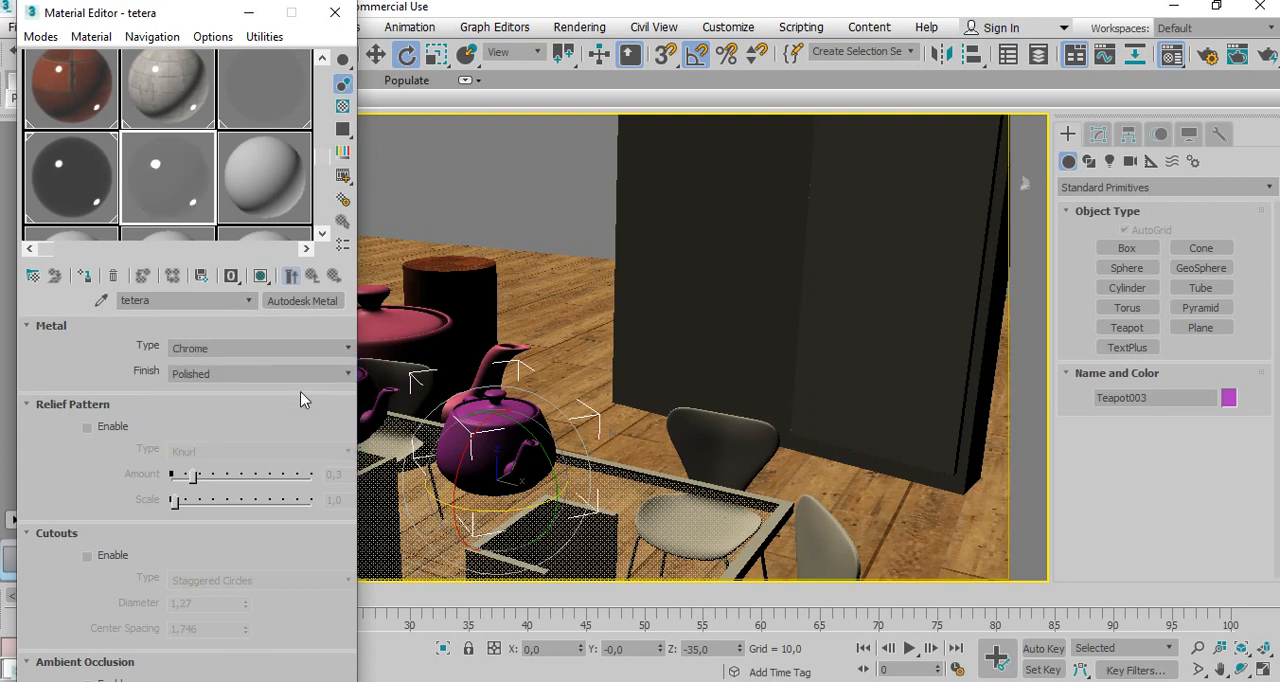
left_click(189, 299)
left_click_drag(155, 10, 782, 47)
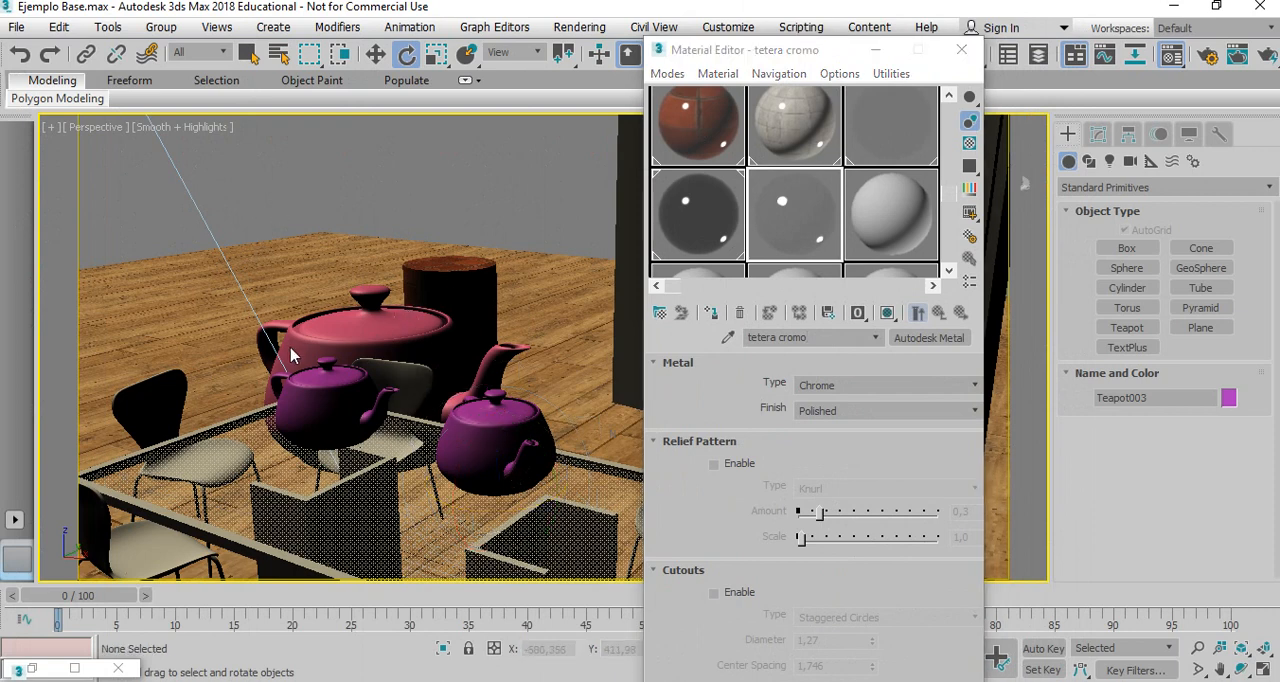
With the small purple teapot nearest the large pink one selected, make the unused 15 - Default material an Autodesk Metal with Satin finish.
left_click(333, 405)
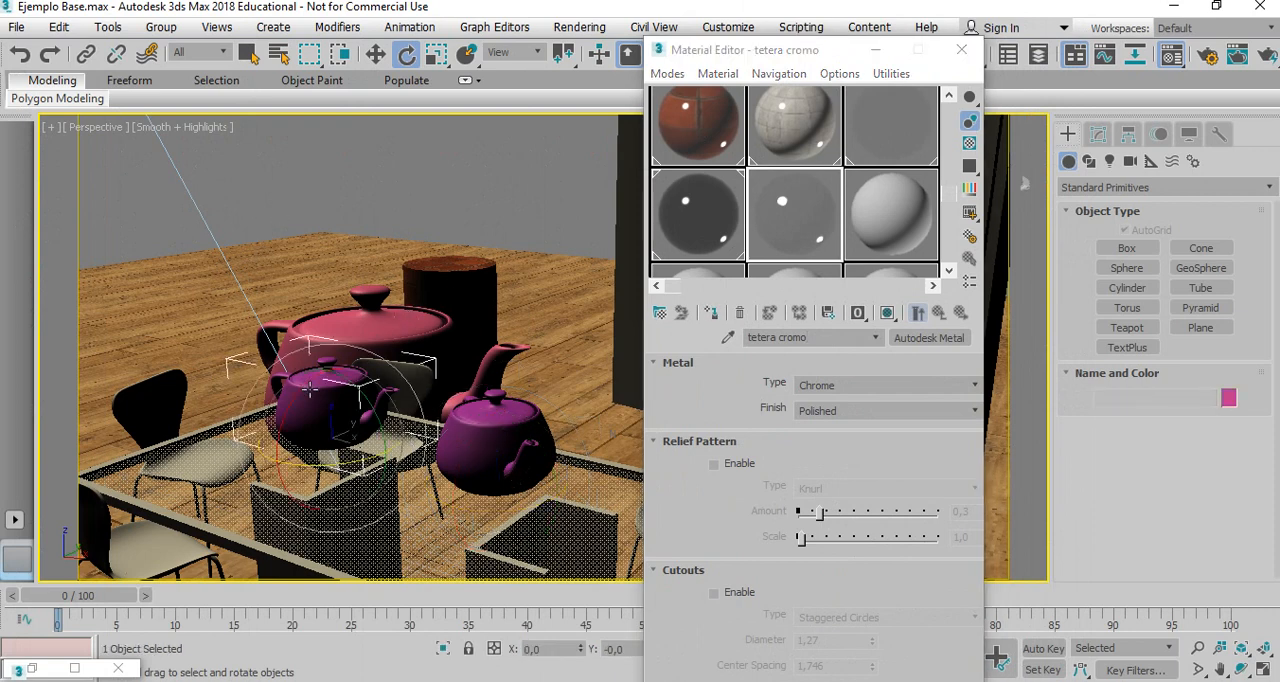
left_click(948, 270)
left_click(902, 148)
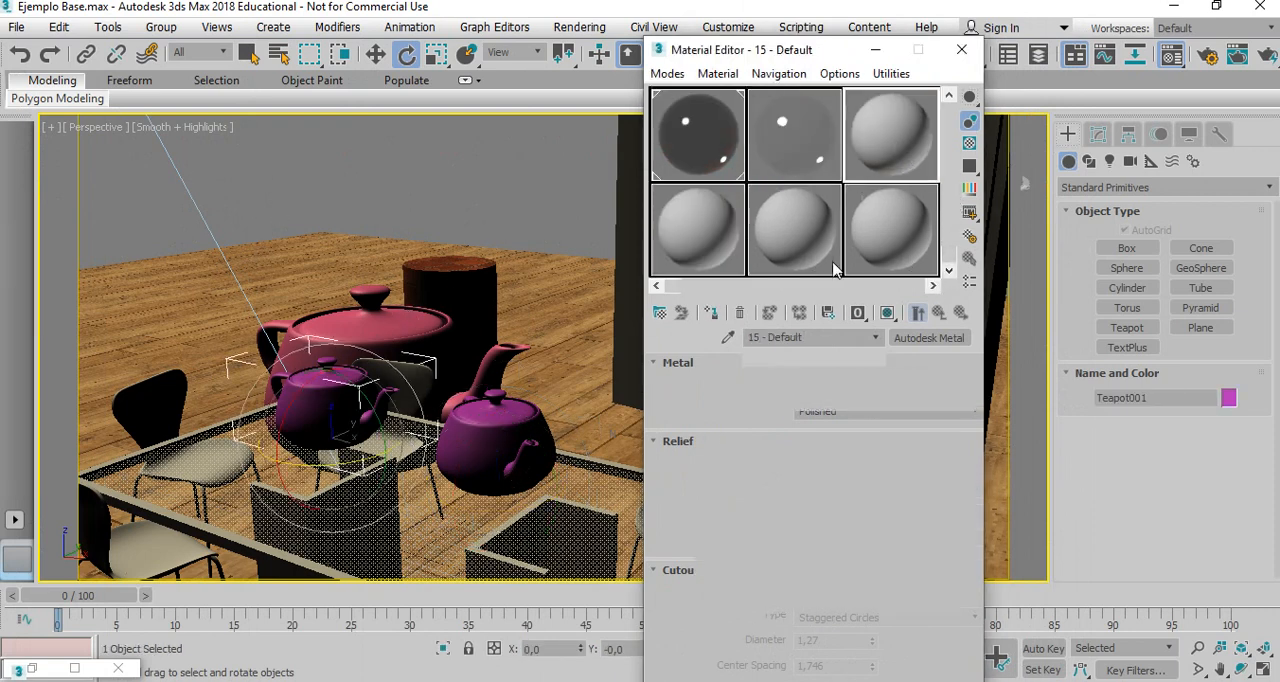
left_click(944, 339)
left_click(829, 91)
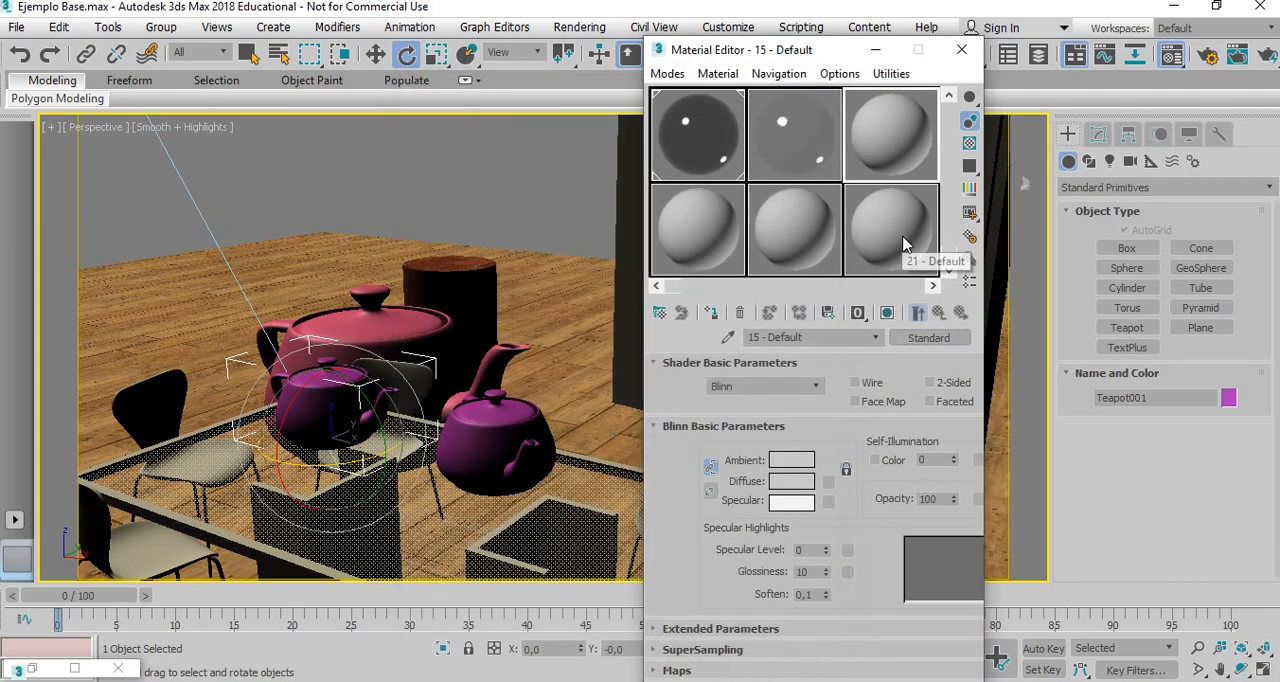
left_click(906, 250)
left_click(890, 142)
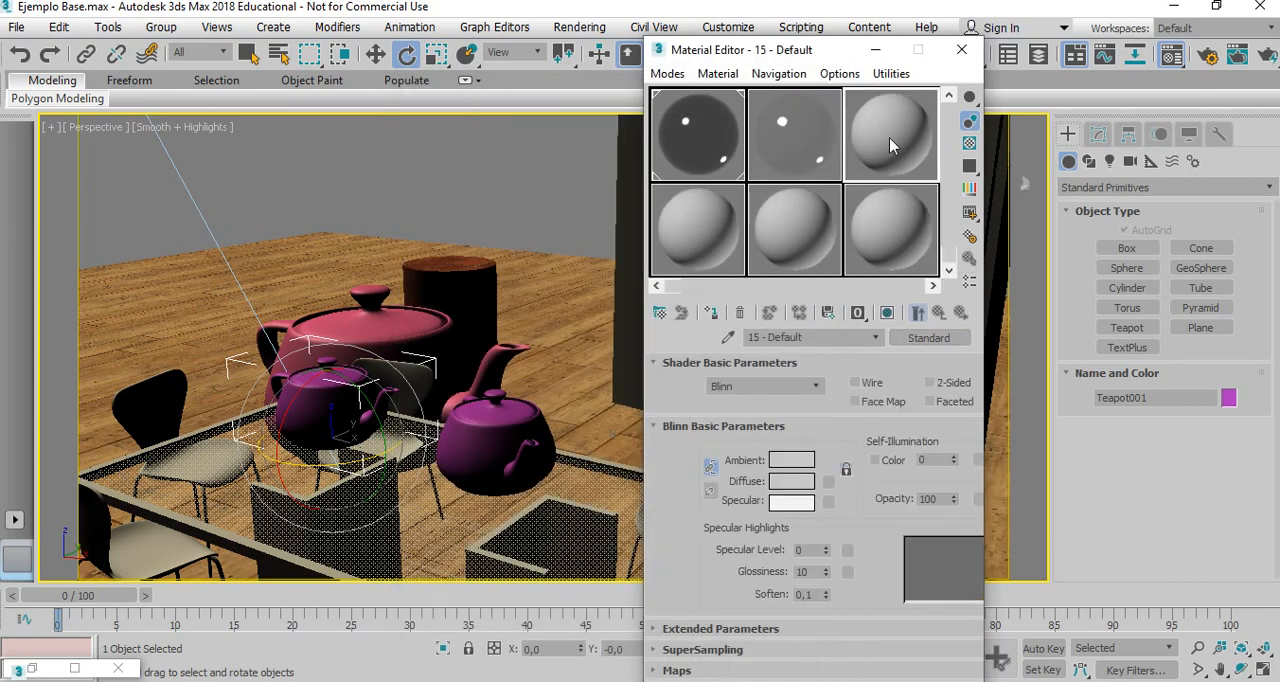
left_click(926, 340)
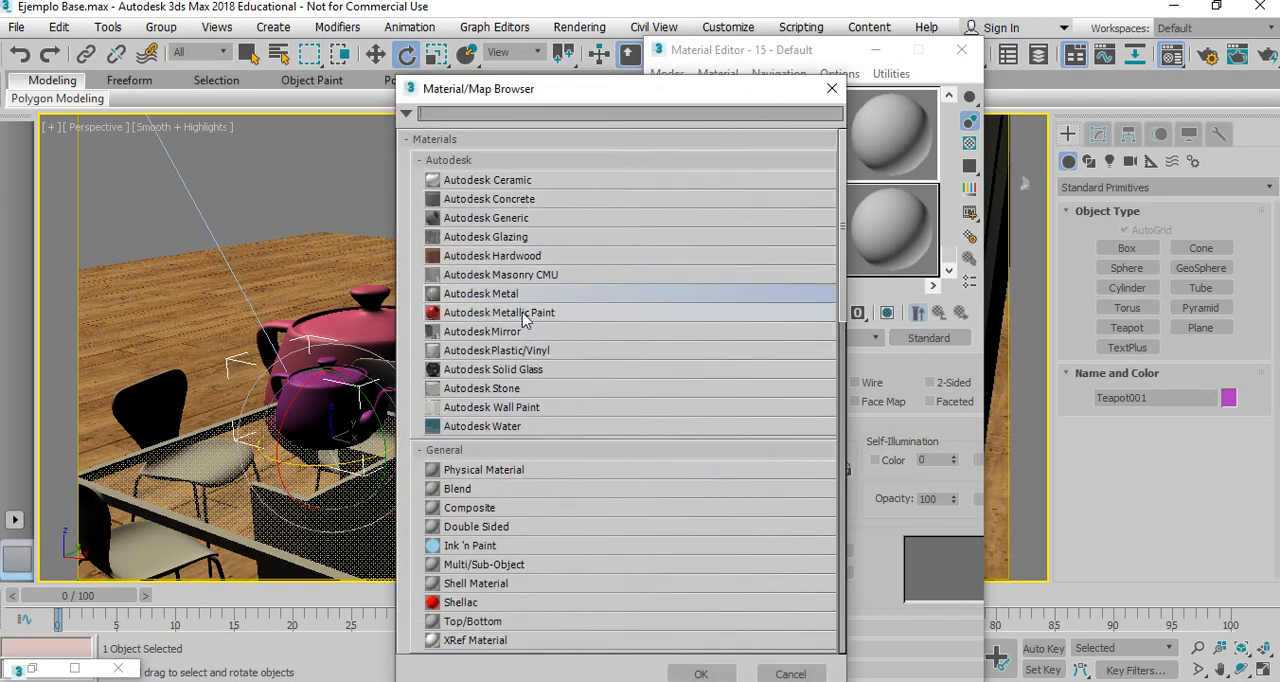
double_click(480, 294)
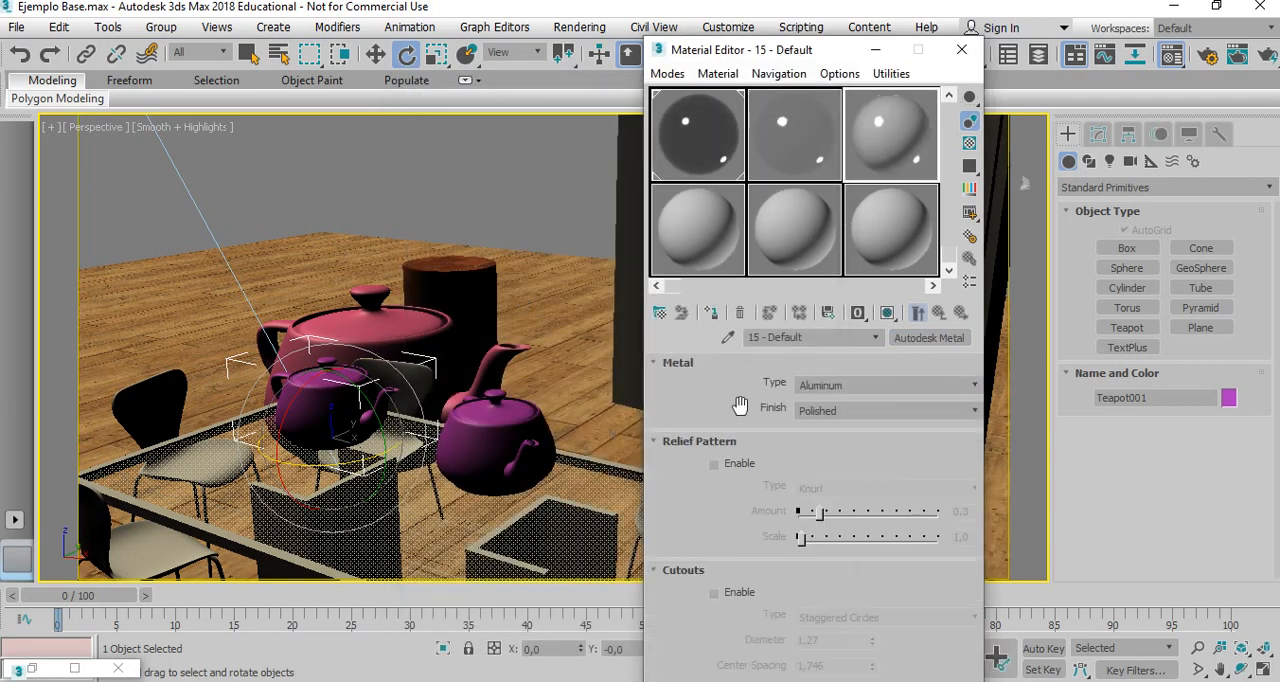
left_click(976, 411)
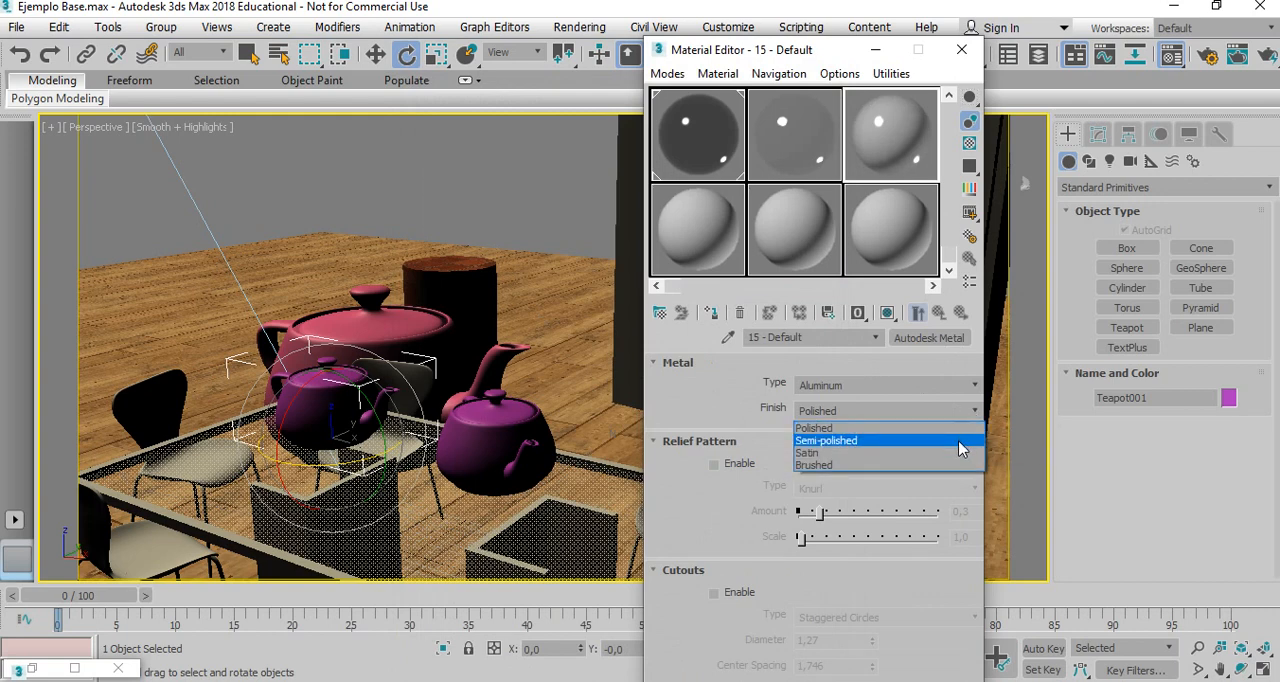
left_click(955, 453)
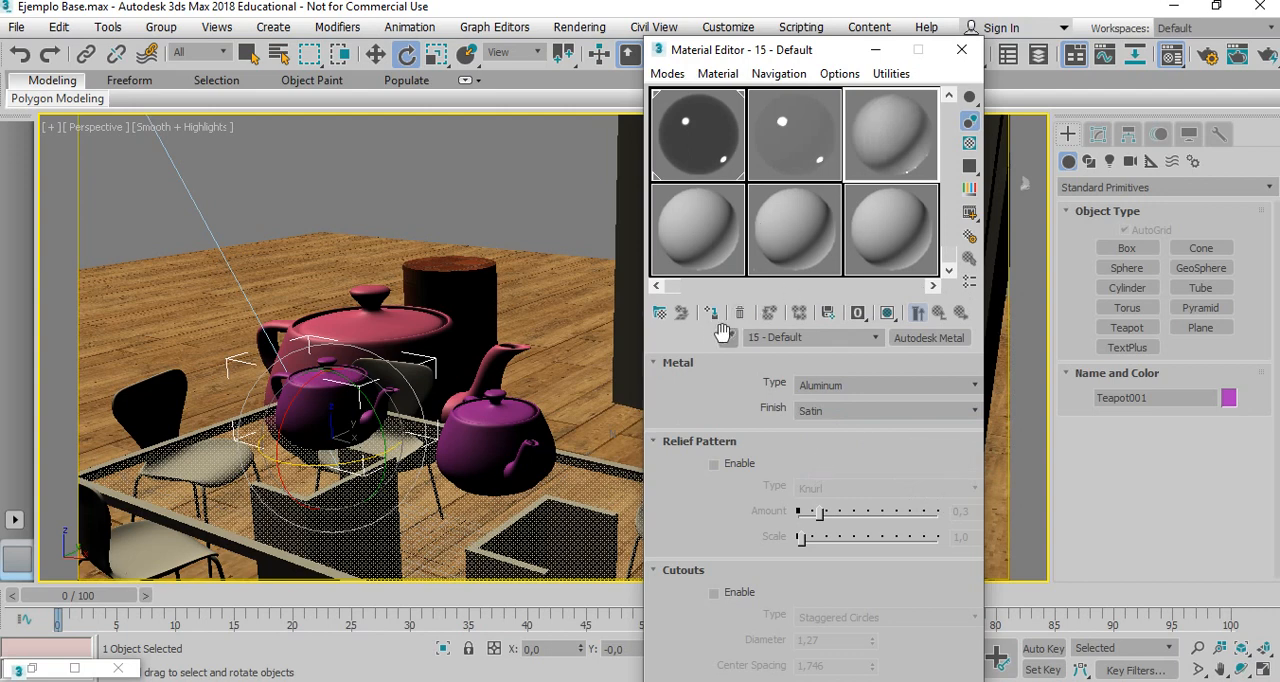
Rename the satin aluminum material tetera aluminio and assign it to the selected small teapot.
left_click_drag(803, 337, 749, 338)
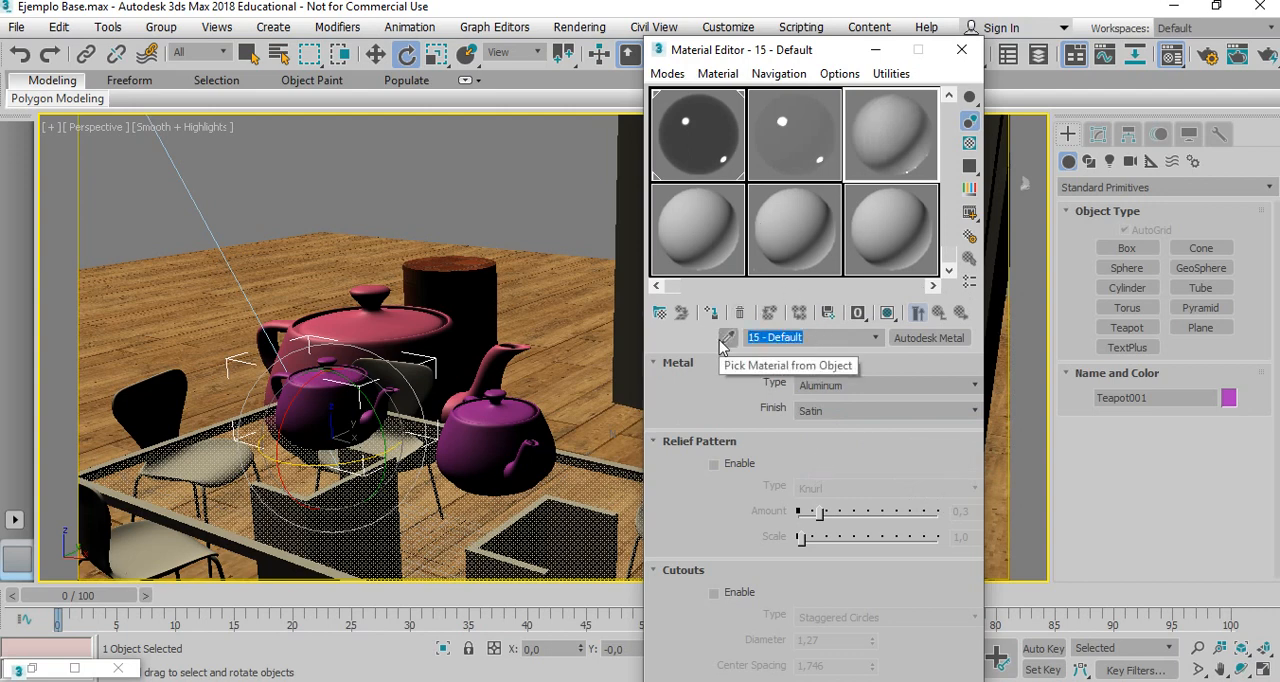
type("ter")
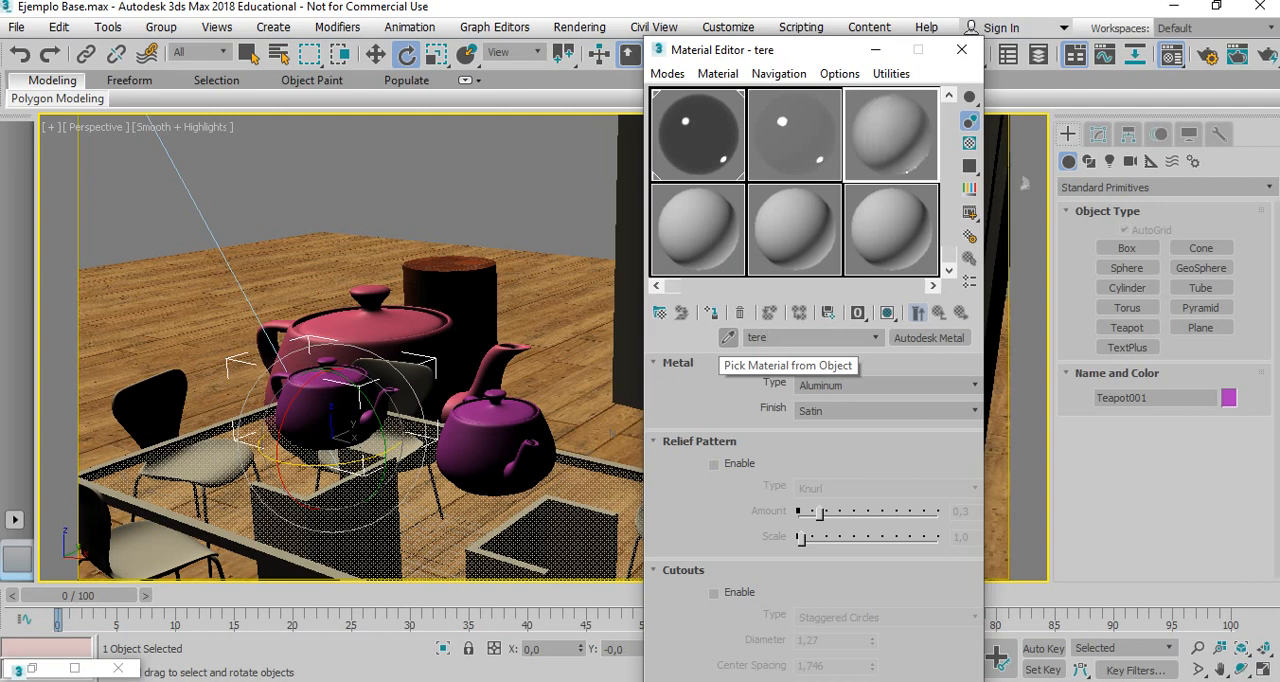
type("era a")
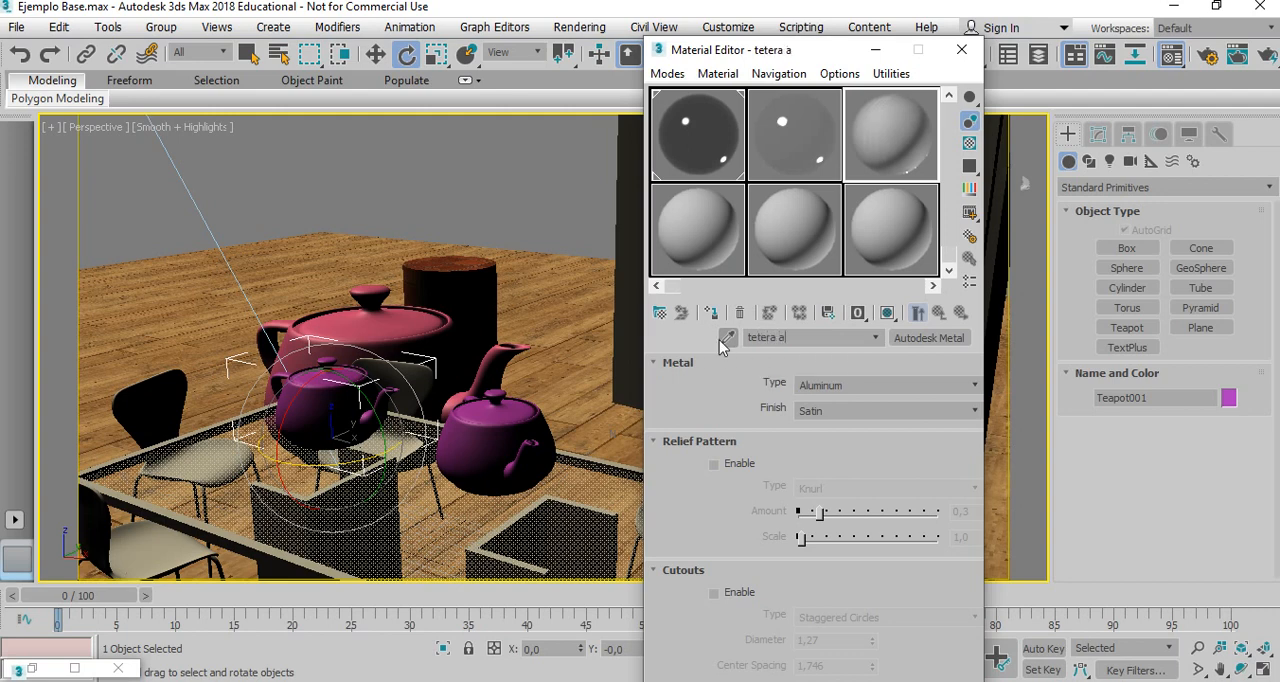
type("luminio")
left_click(711, 312)
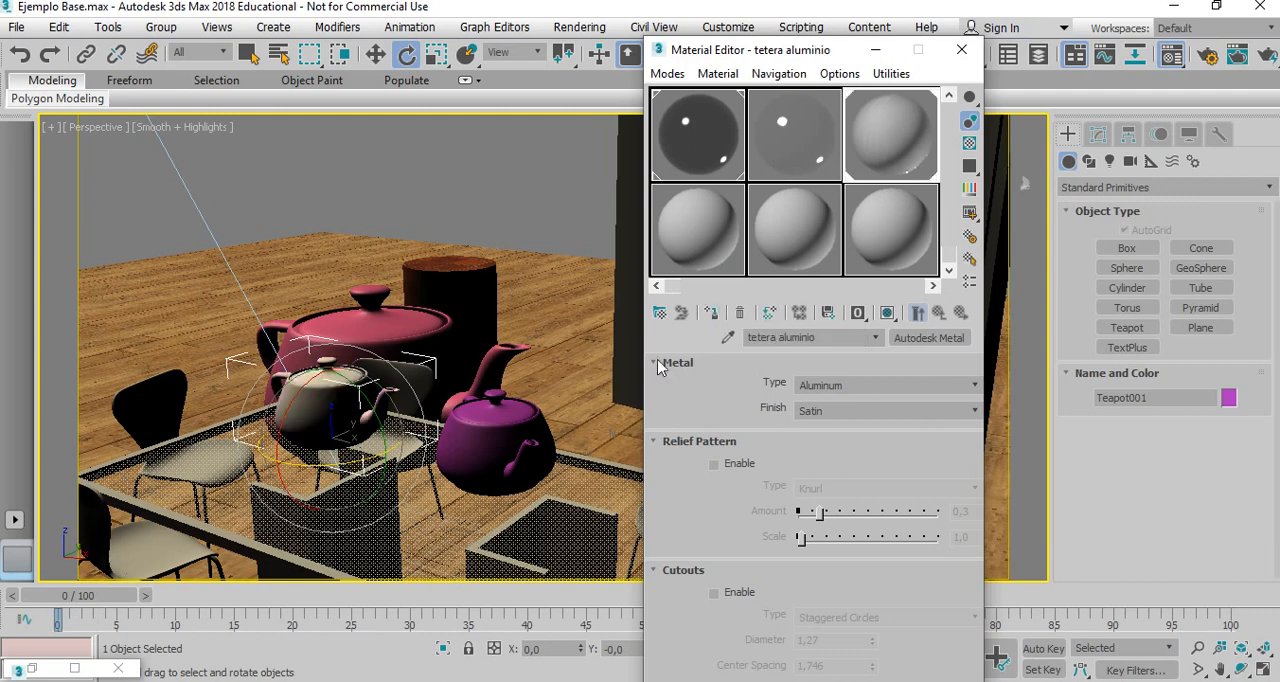
Assign the tetera cromo material to the remaining small purple teapot and close the Material Editor.
left_click(502, 433)
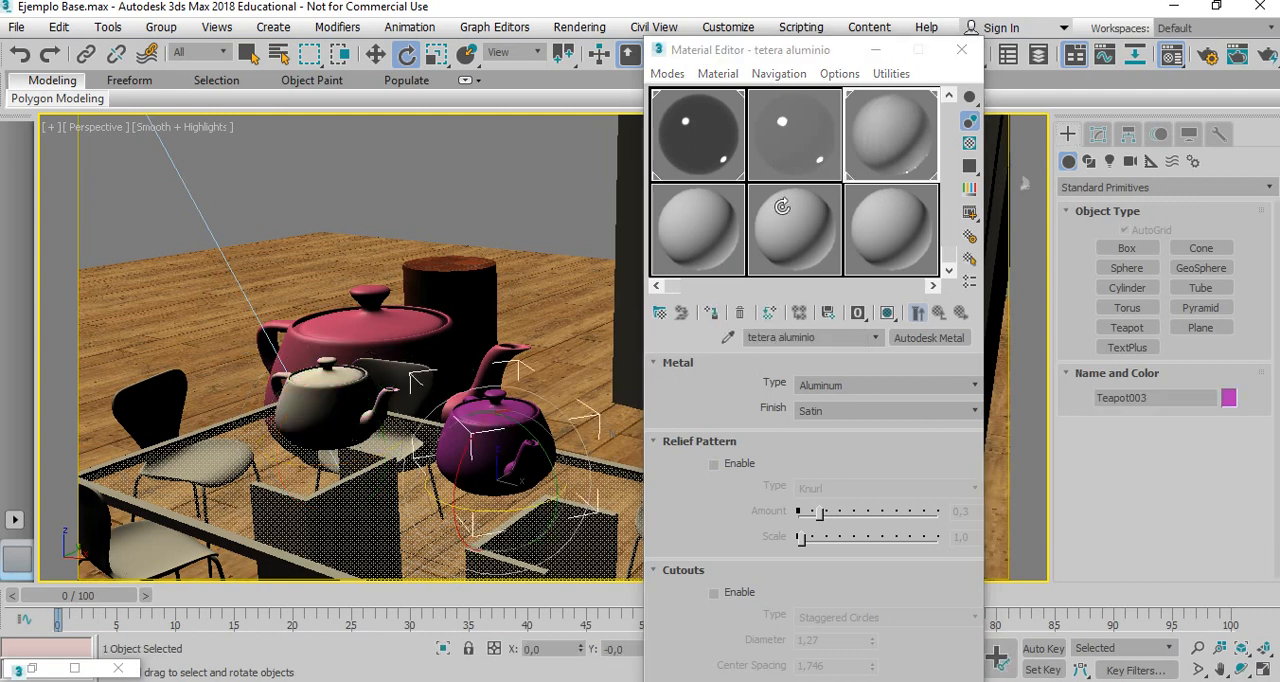
left_click(770, 145)
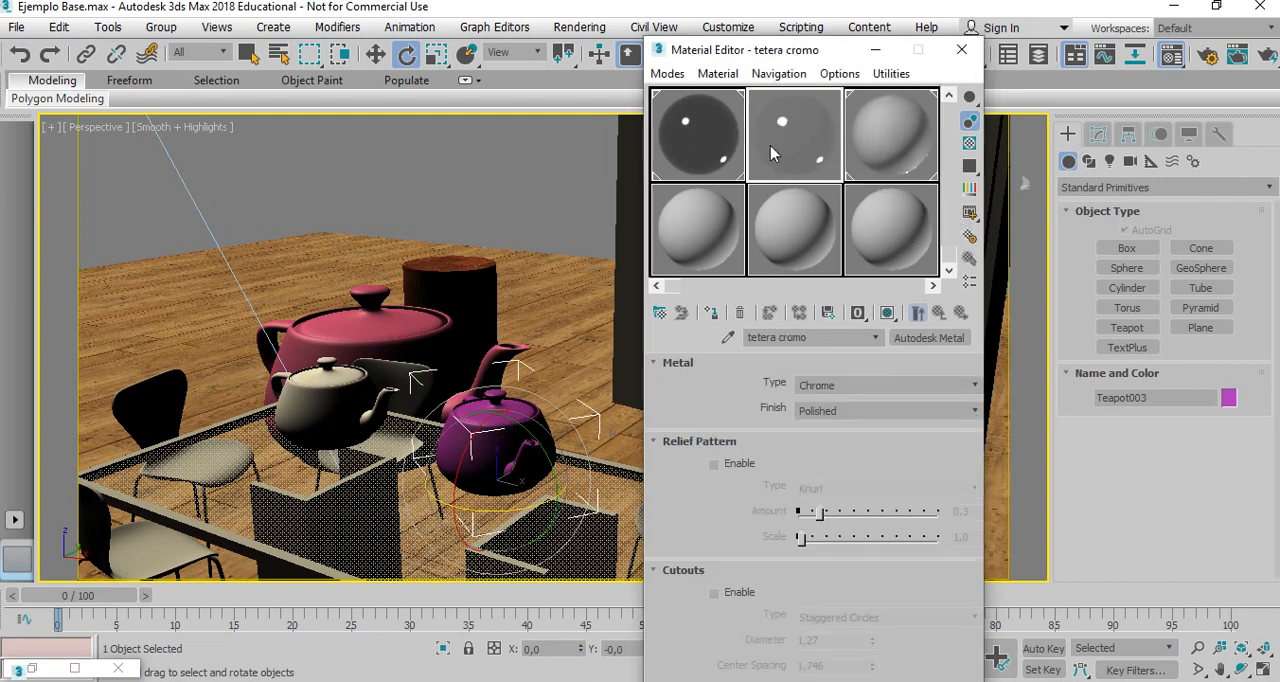
left_click(714, 313)
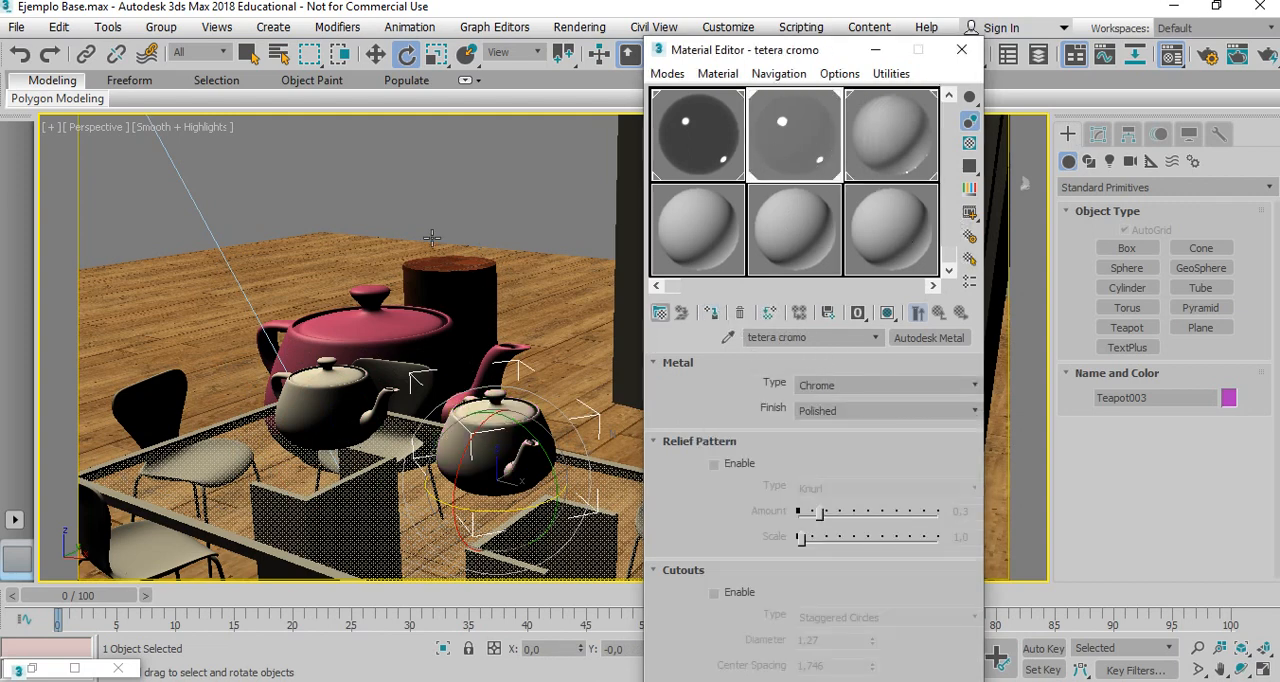
left_click(476, 200)
left_click(961, 49)
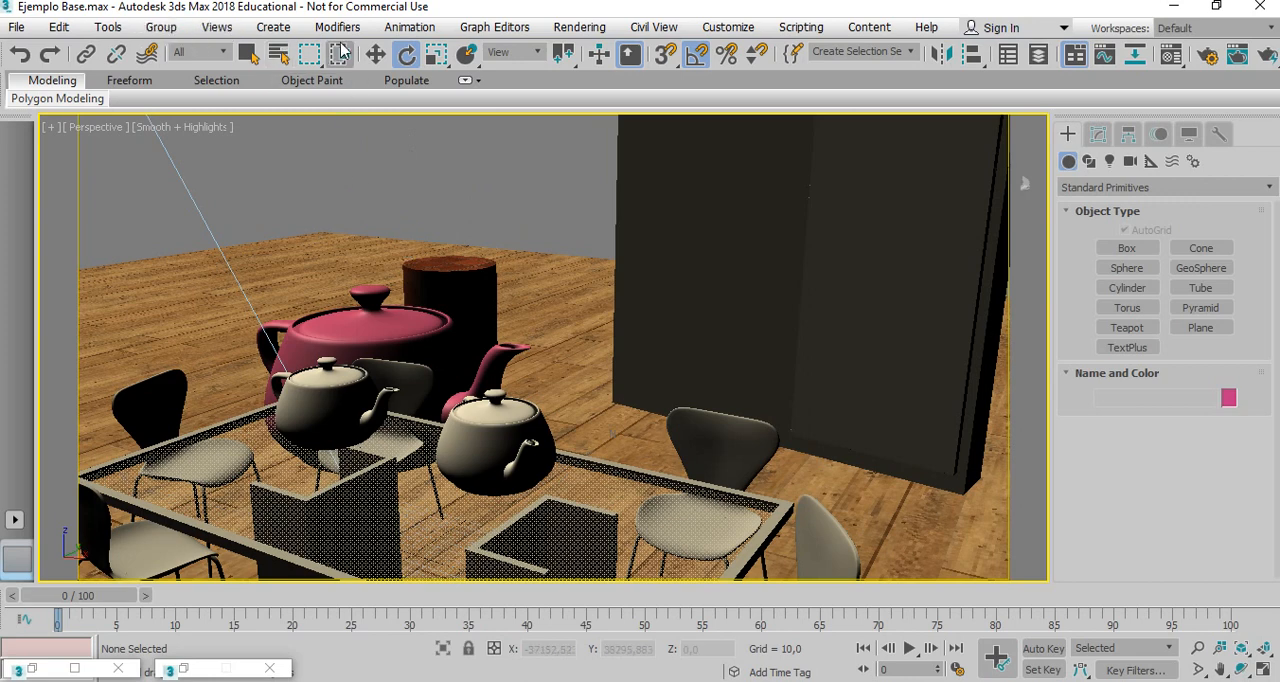
Render the perspective view to compare the aluminum and chrome teapots, and minimize the render window.
left_click(551, 32)
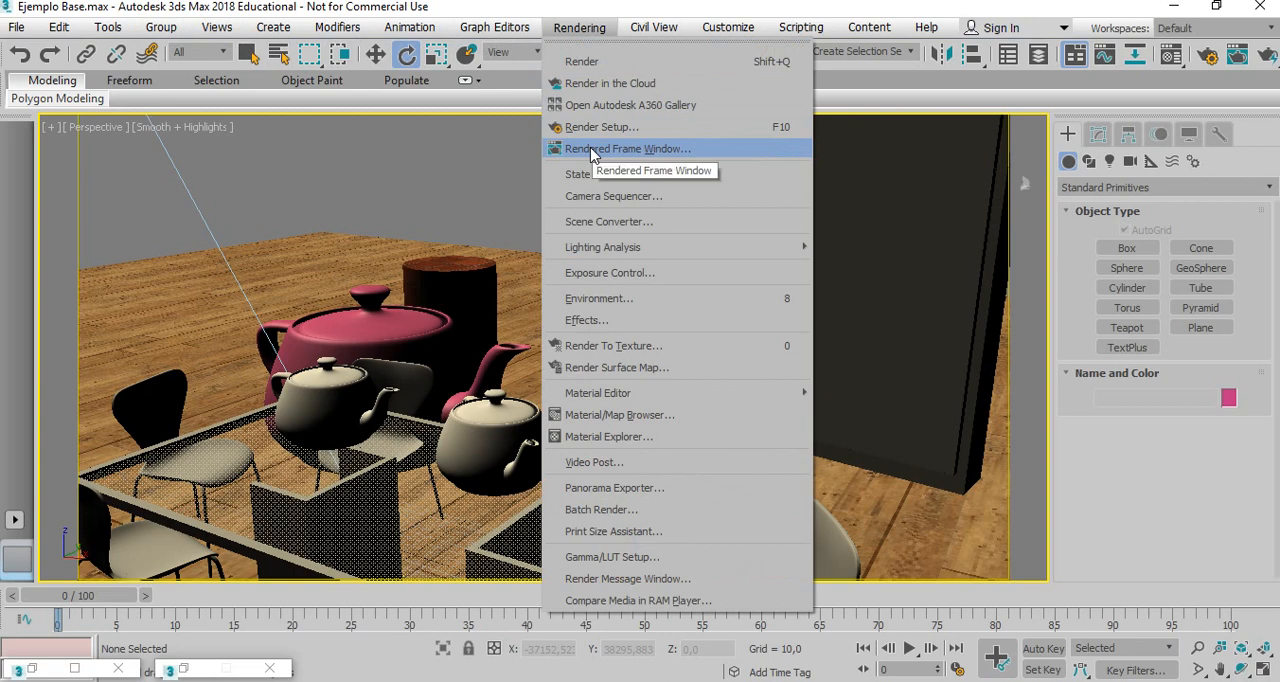
left_click(594, 152)
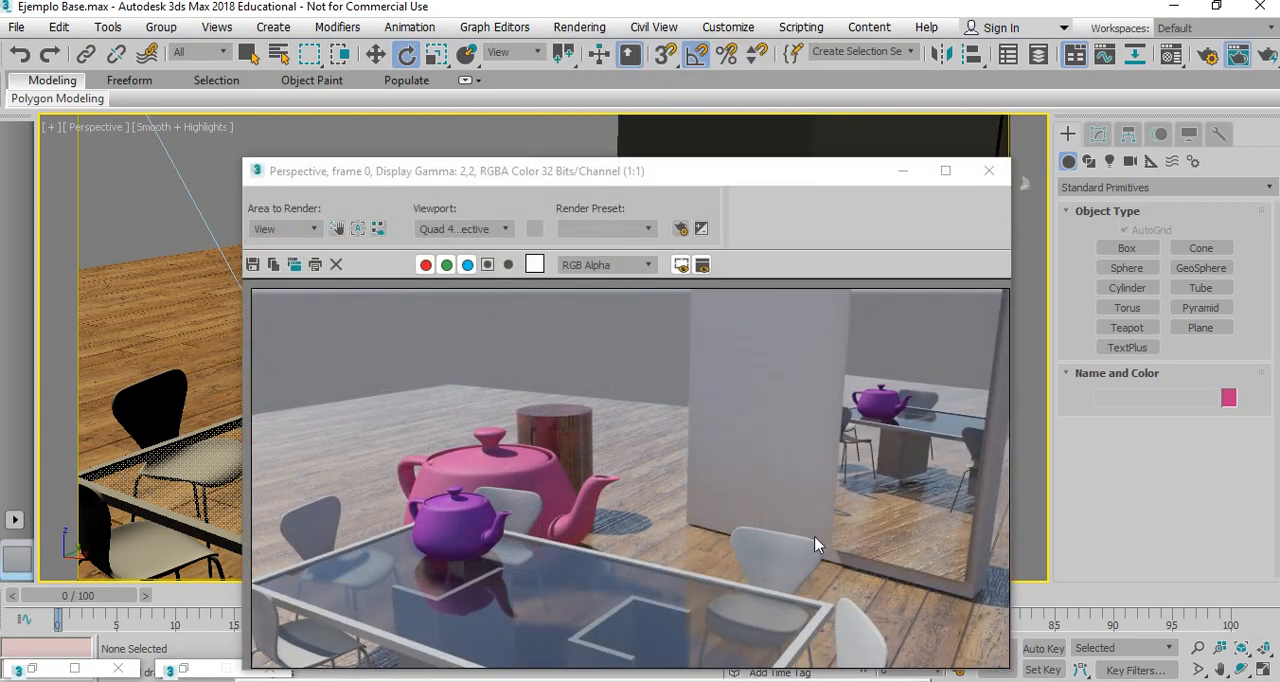
left_click_drag(666, 181, 632, 50)
left_click(795, 672)
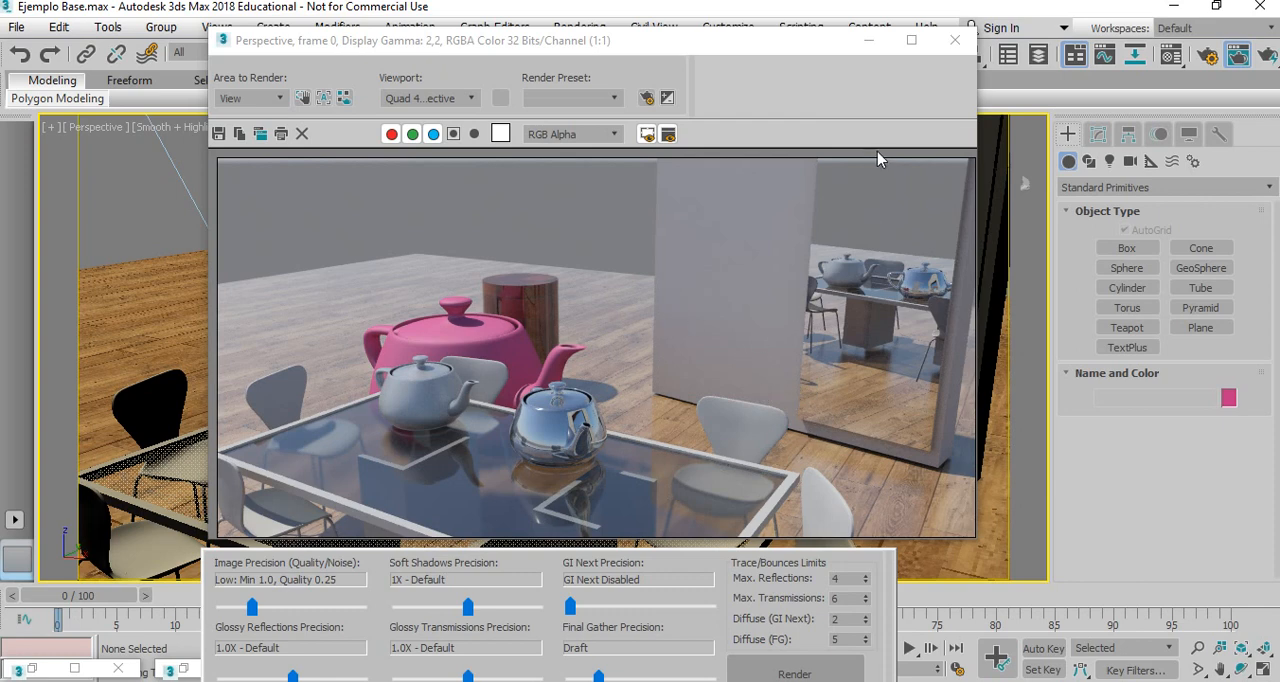
left_click_drag(764, 44, 752, 18)
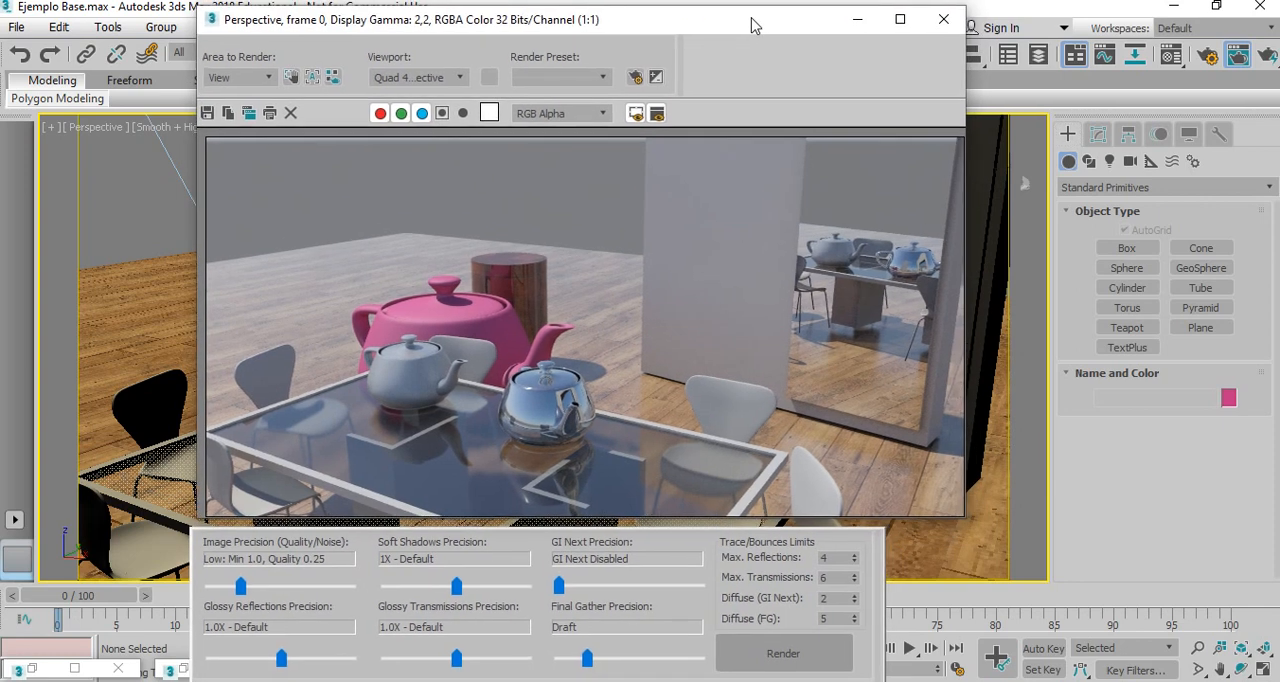
left_click(857, 19)
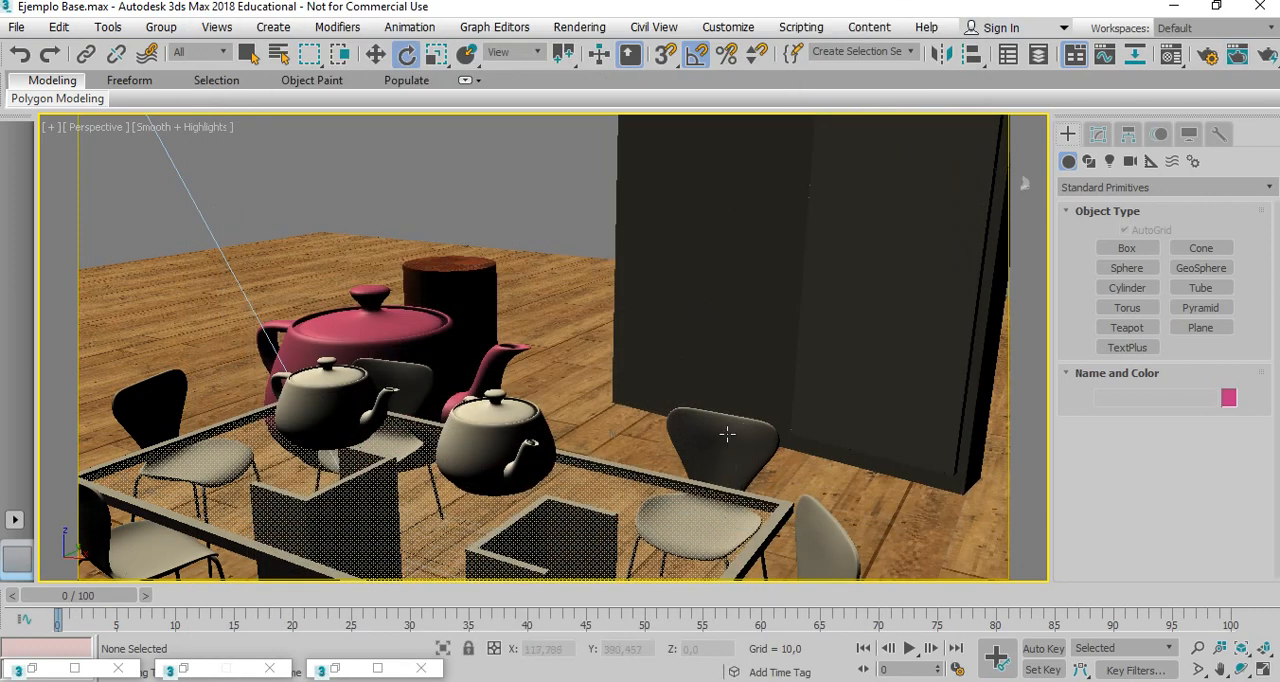
Select the Silla comedor chair group near the mirror and start naming the unused 19 - Default material.
left_click(727, 433)
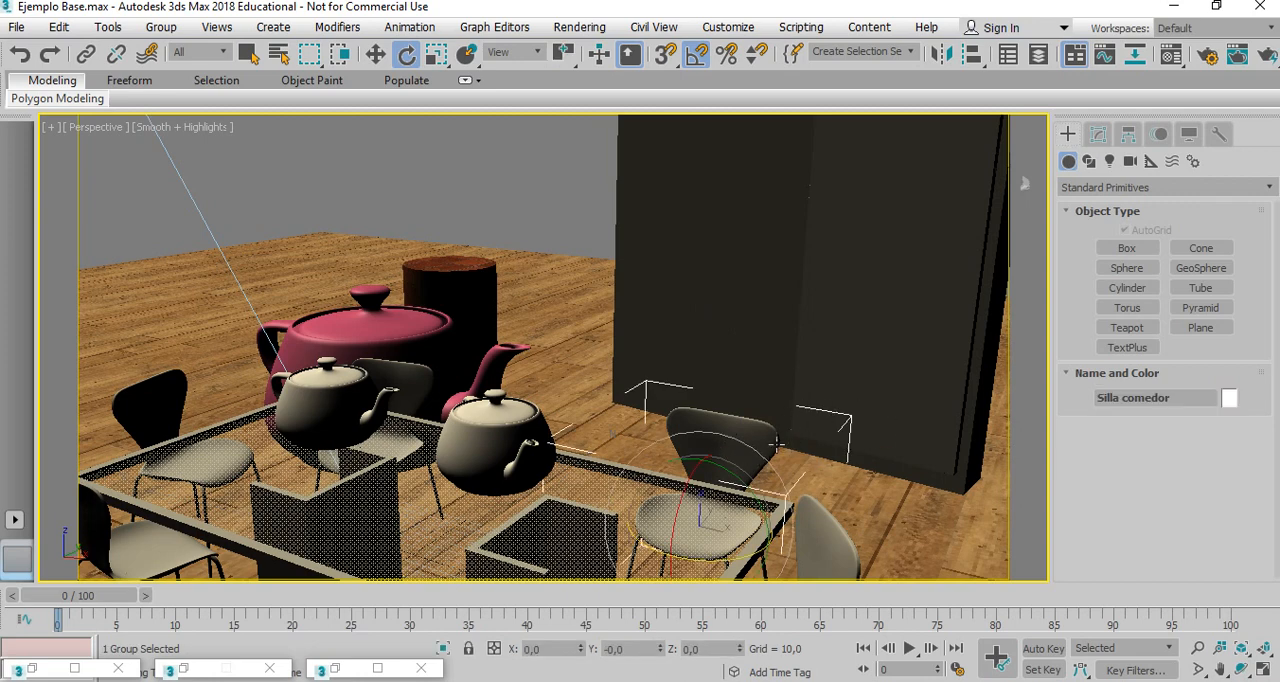
key("m")
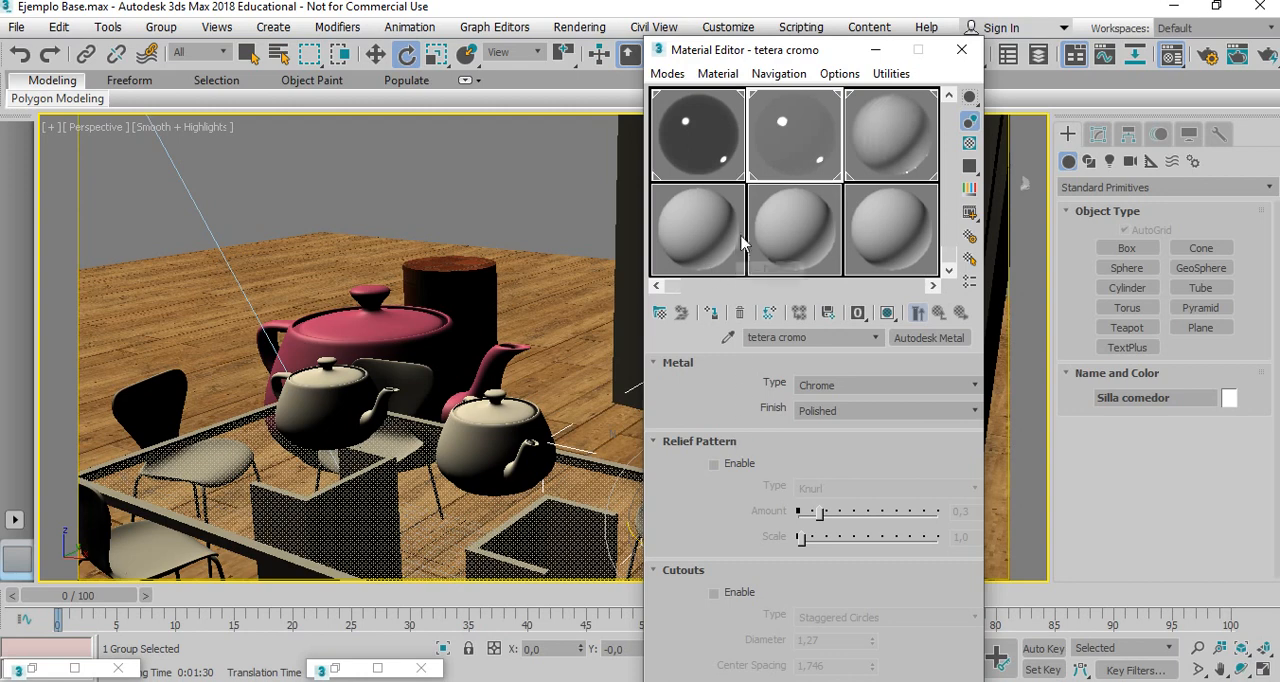
left_click(701, 226)
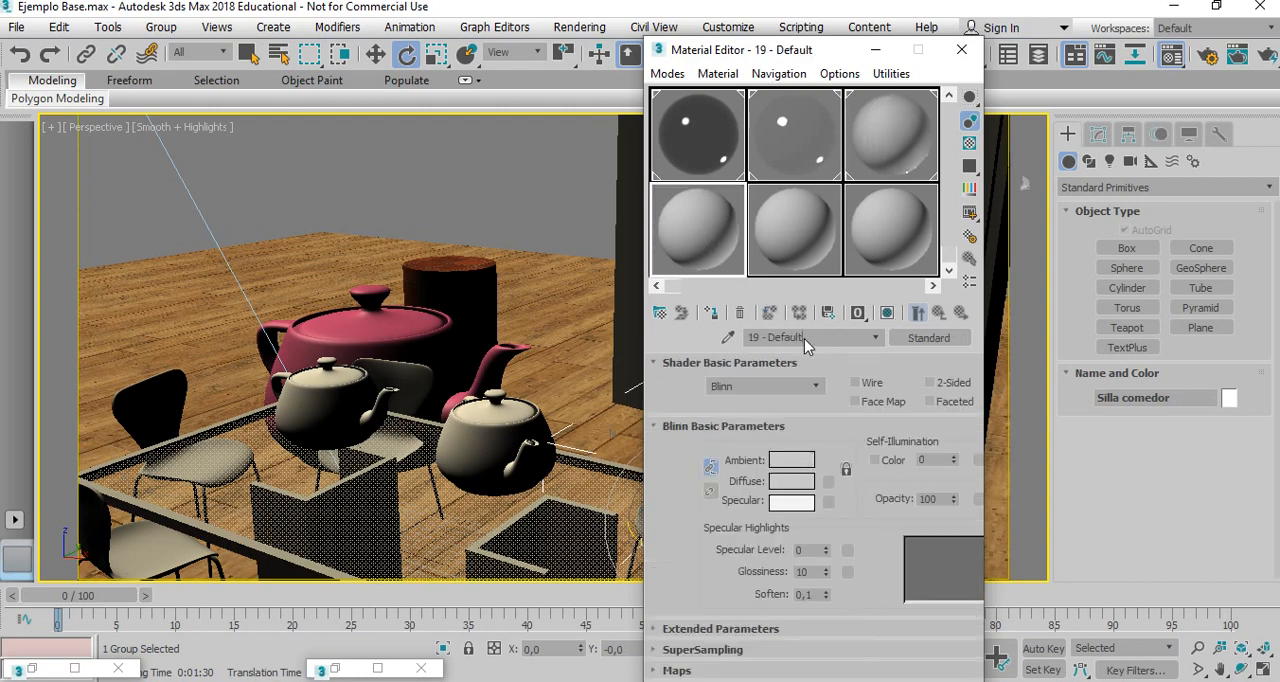
type("Silla")
Enable ambient occlusion on the tetera cromo material and set its max distance to 200.
left_click(796, 157)
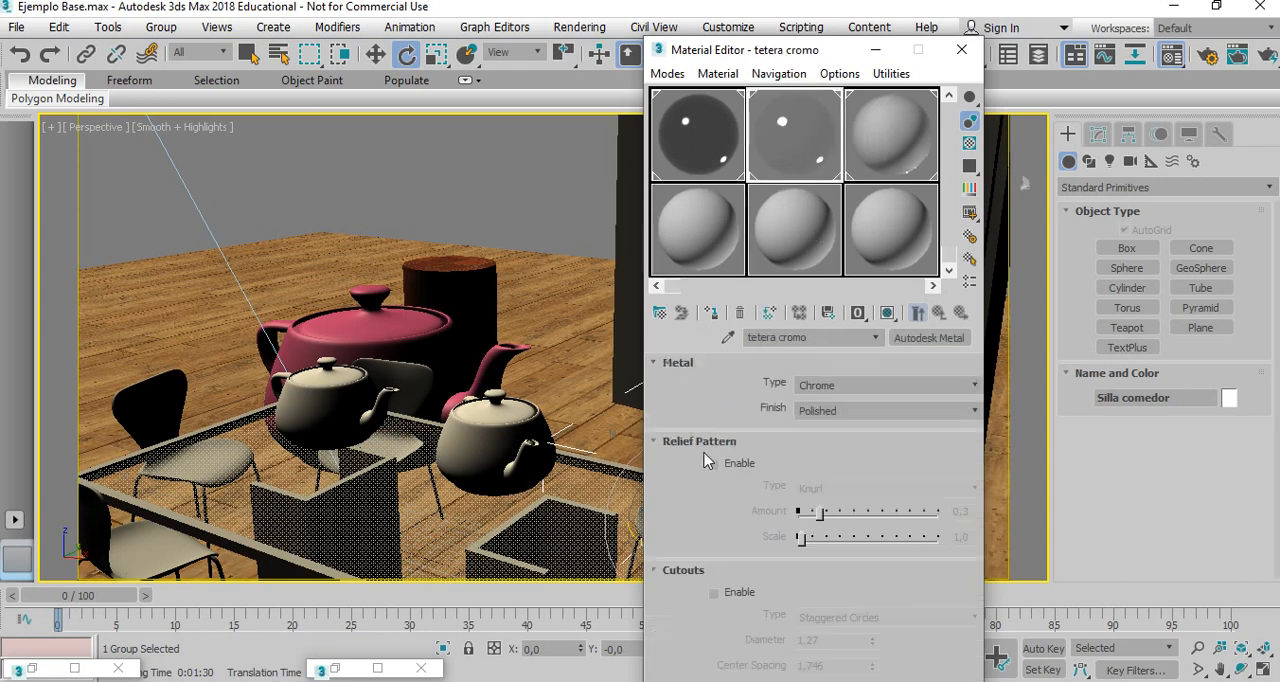
scroll(706, 500, "down", 5)
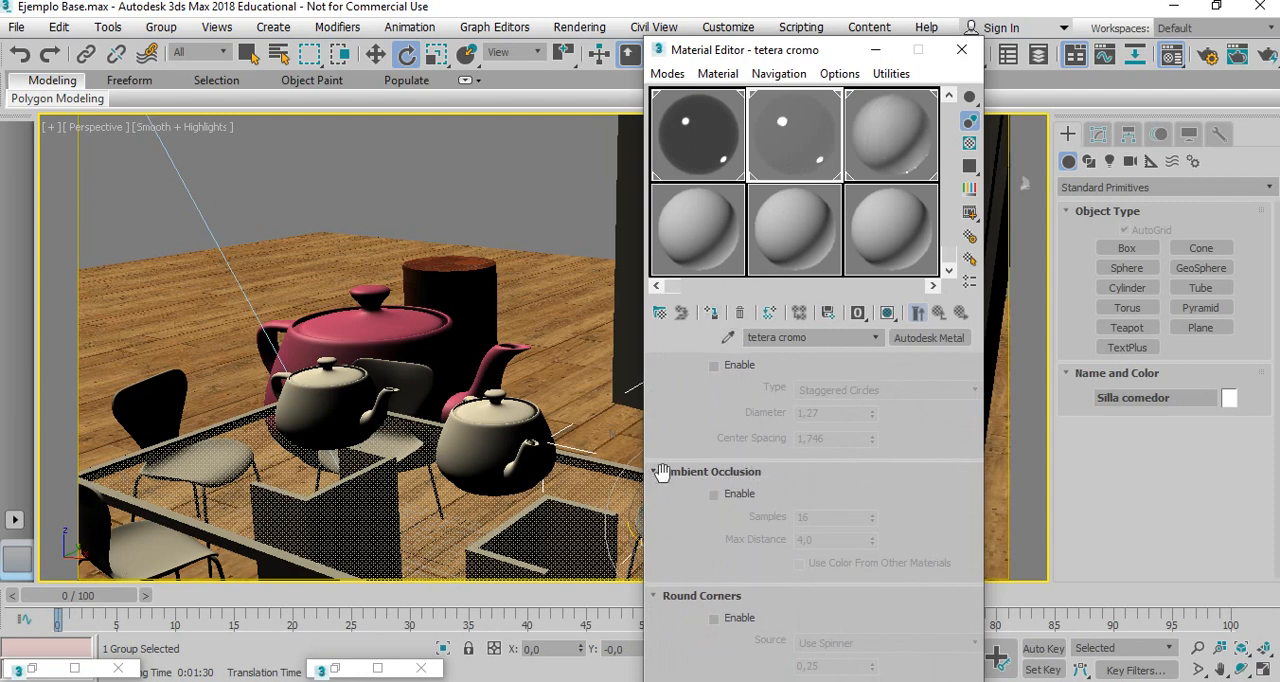
left_click(714, 494)
double_click(803, 539)
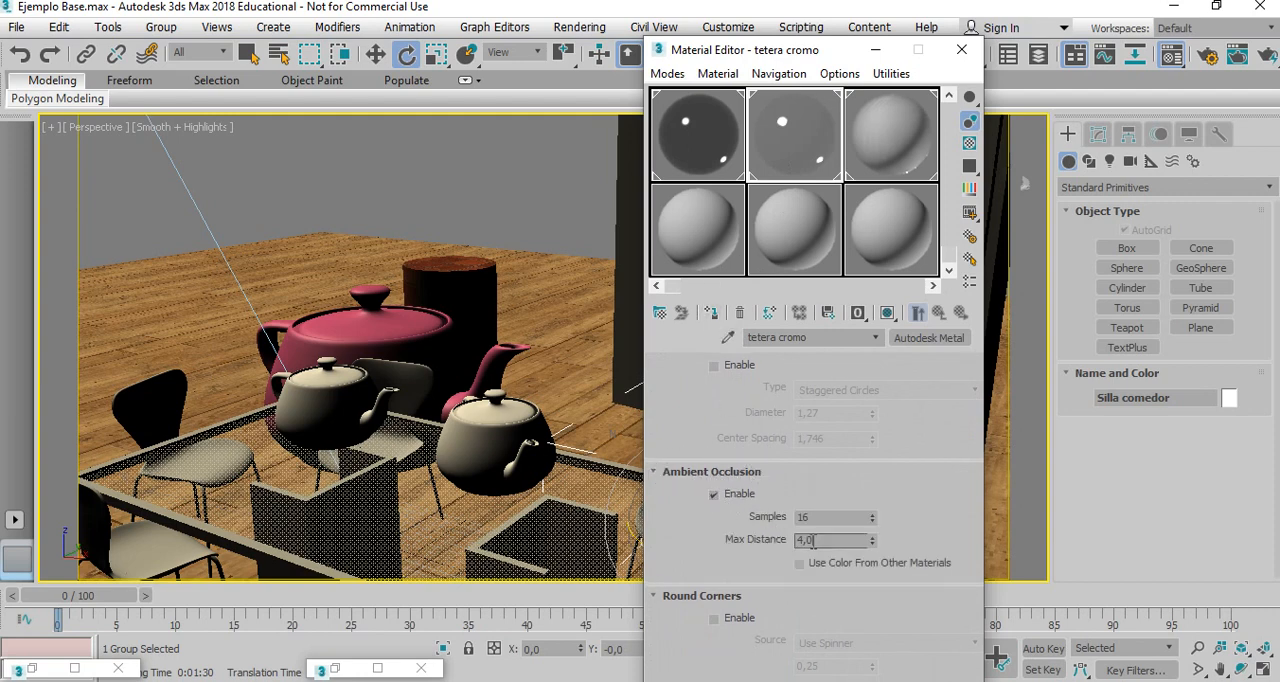
type("200")
Enable ambient occlusion on the tetera aluminio material and set its max distance to 200.
left_click(888, 140)
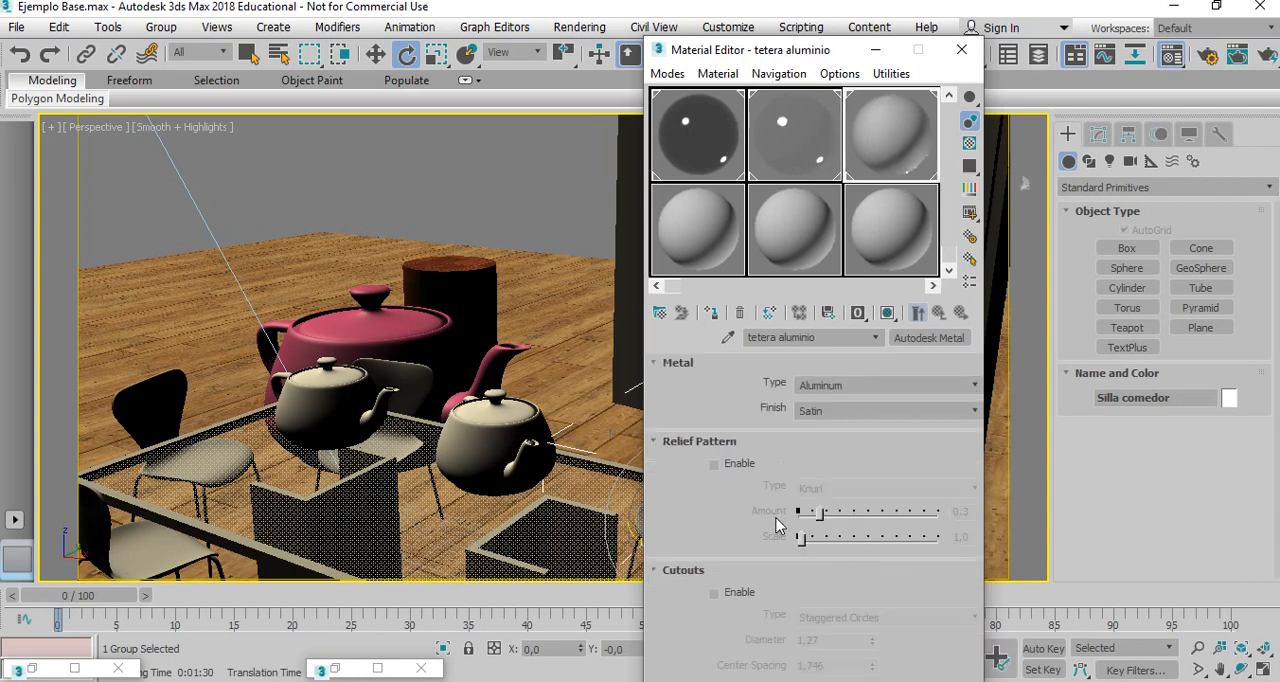
scroll(700, 497, "down", 3)
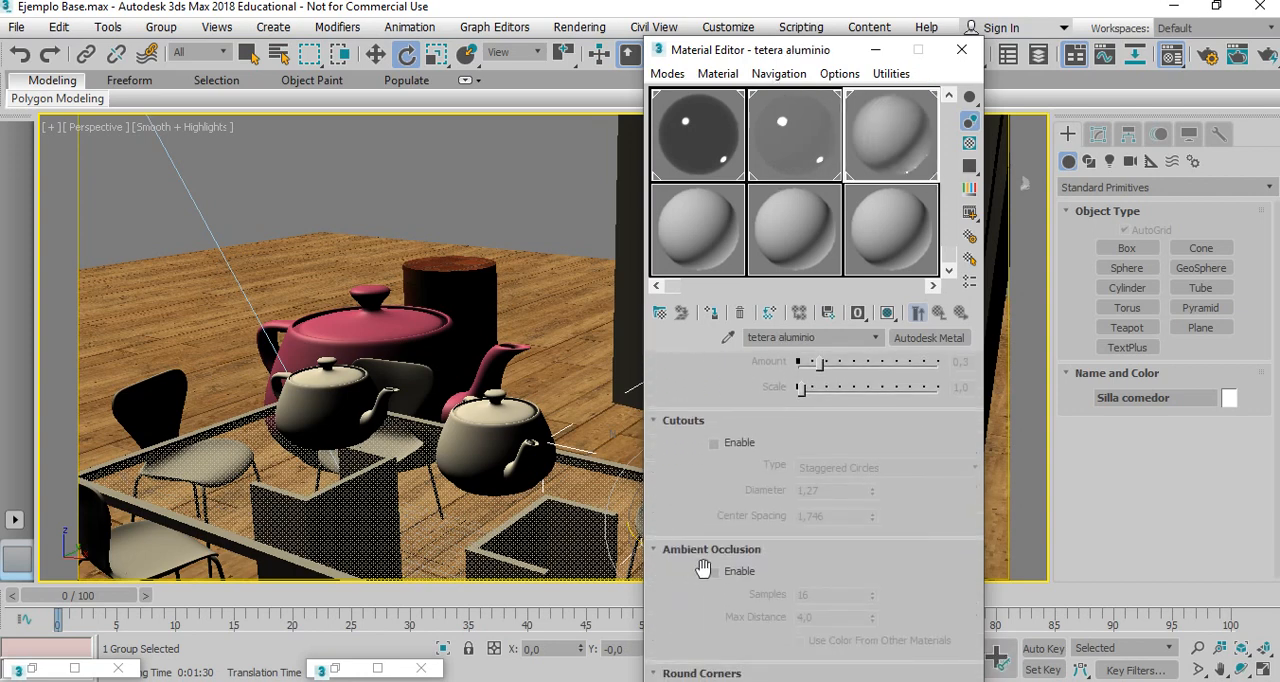
left_click(714, 572)
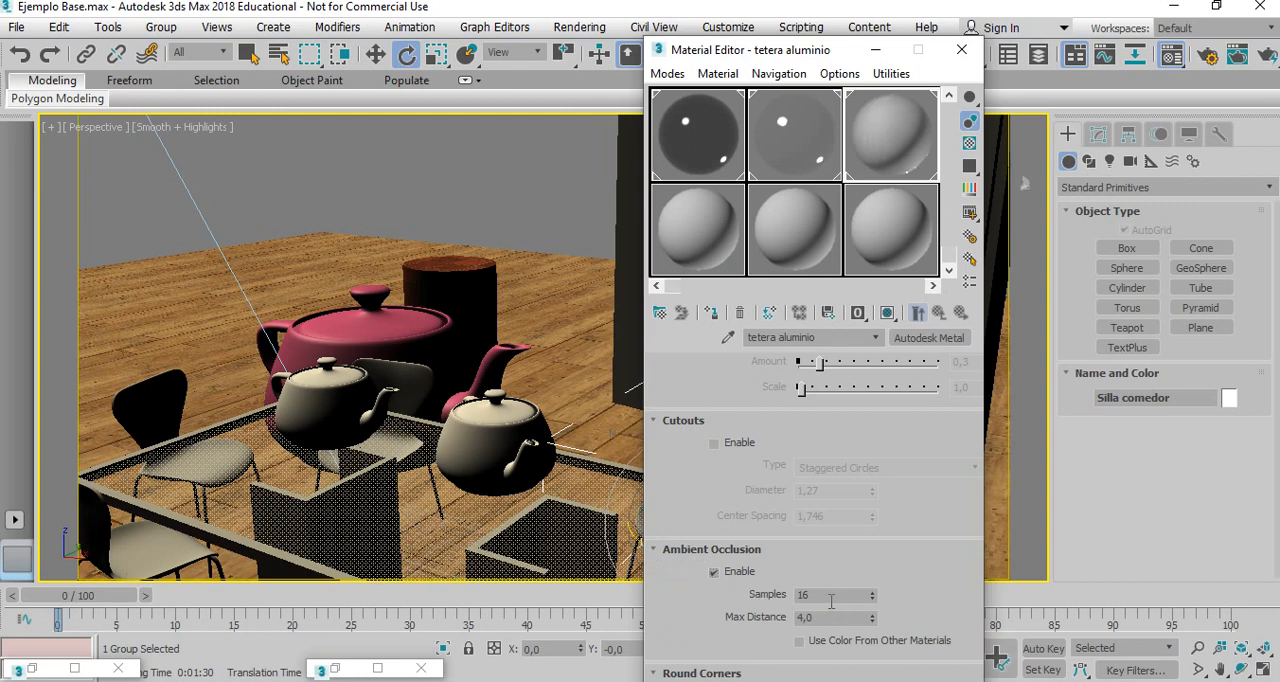
left_click_drag(830, 600, 757, 616)
type("200")
key("Return")
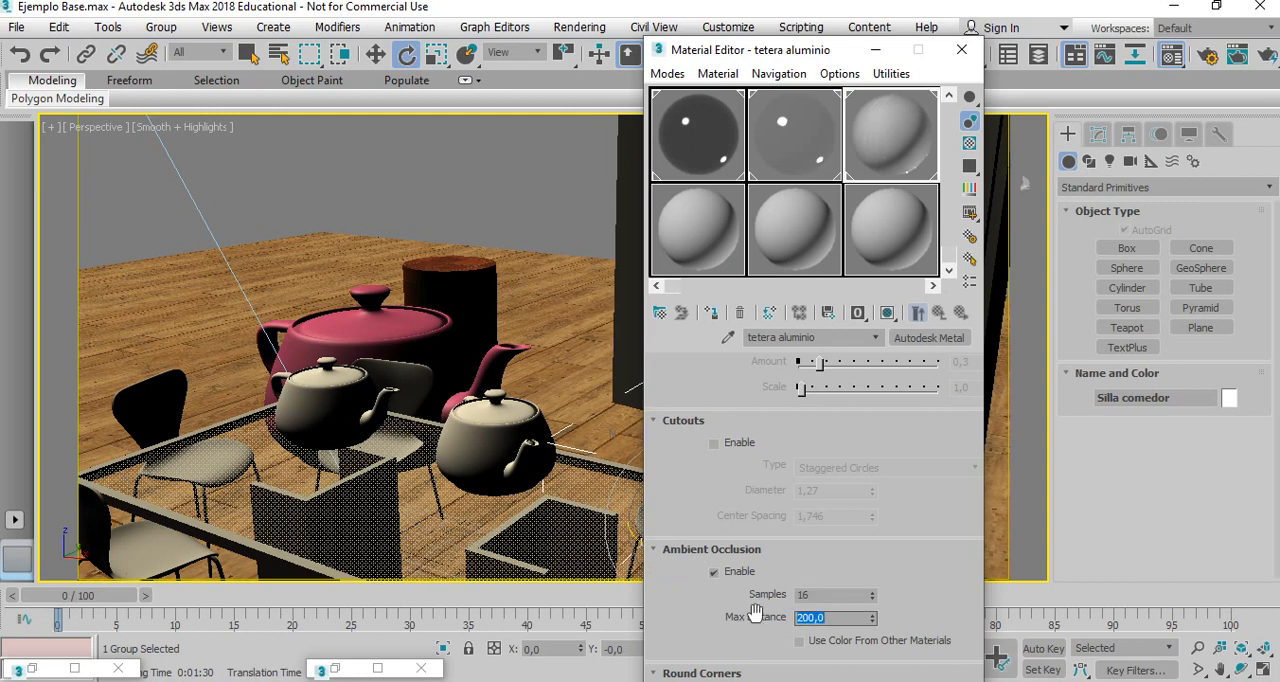
Change the Silla material's type from Standard to Autodesk Plastic/Vinyl.
left_click(678, 217)
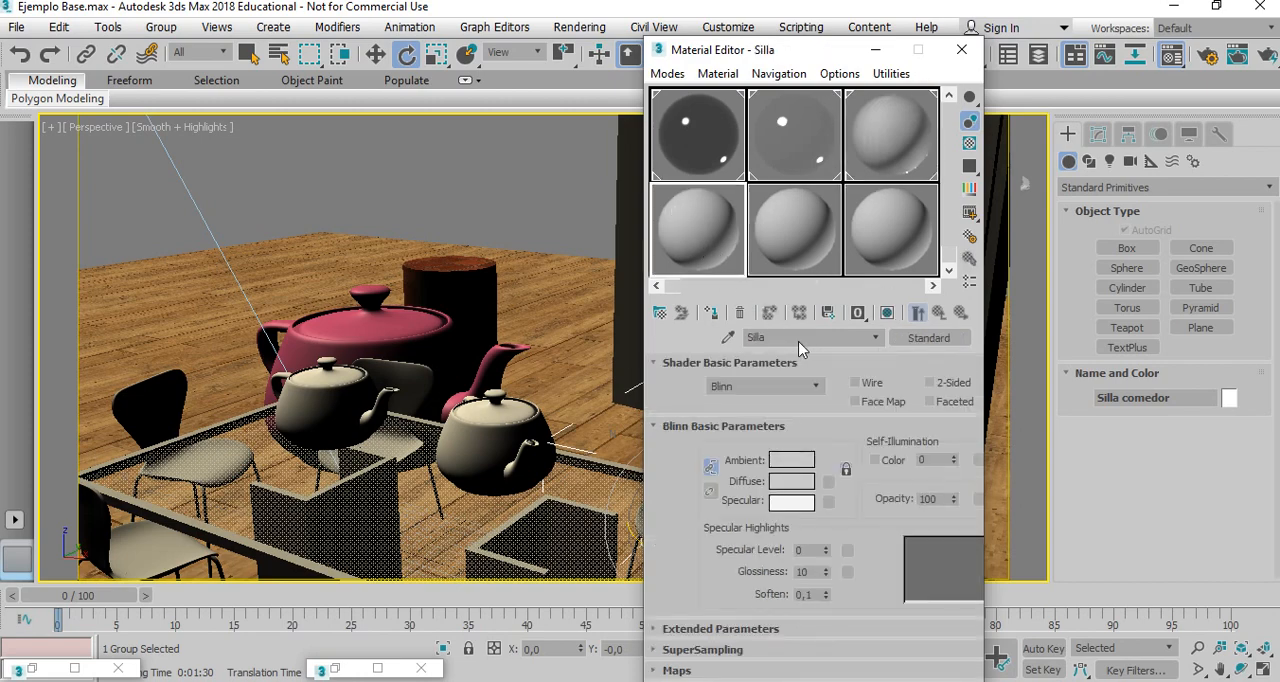
left_click(928, 337)
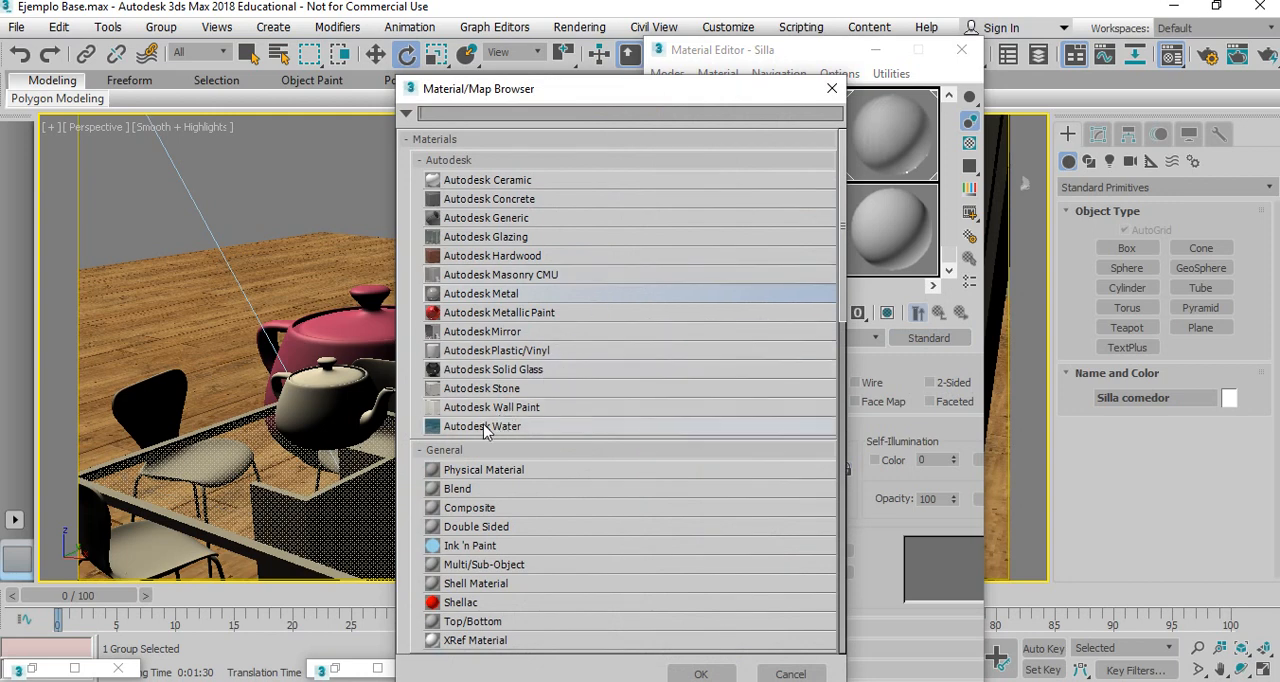
left_click(527, 352)
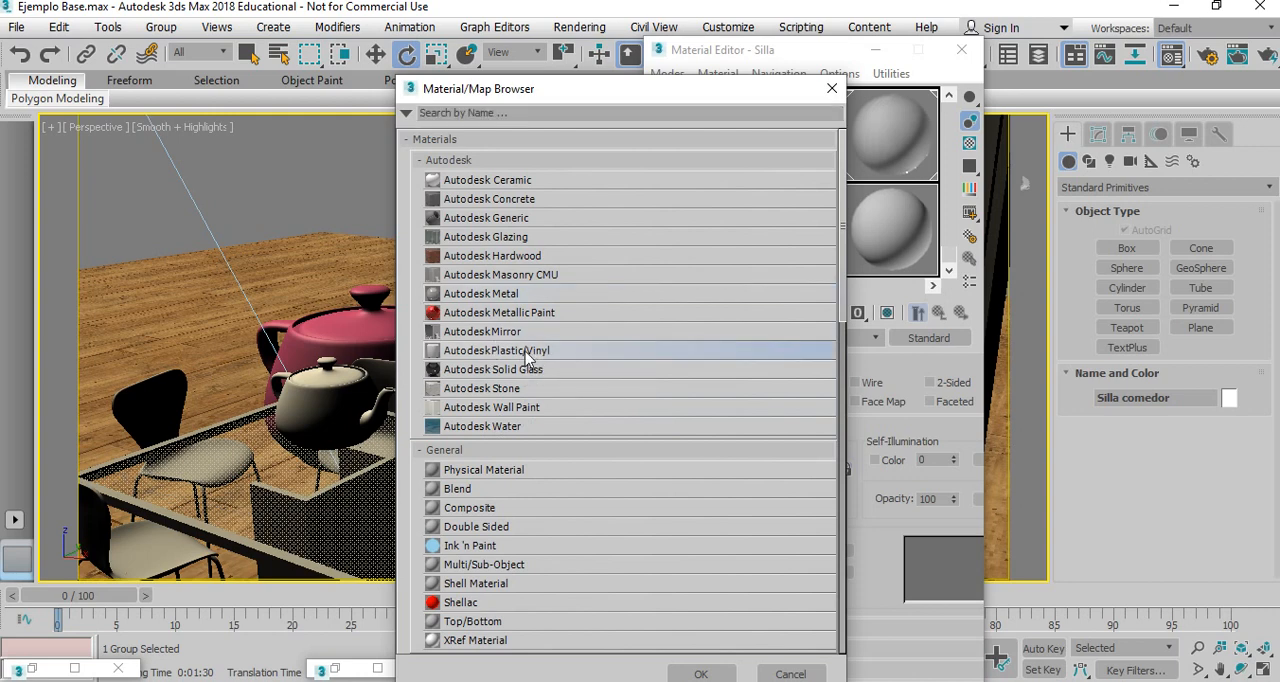
double_click(527, 352)
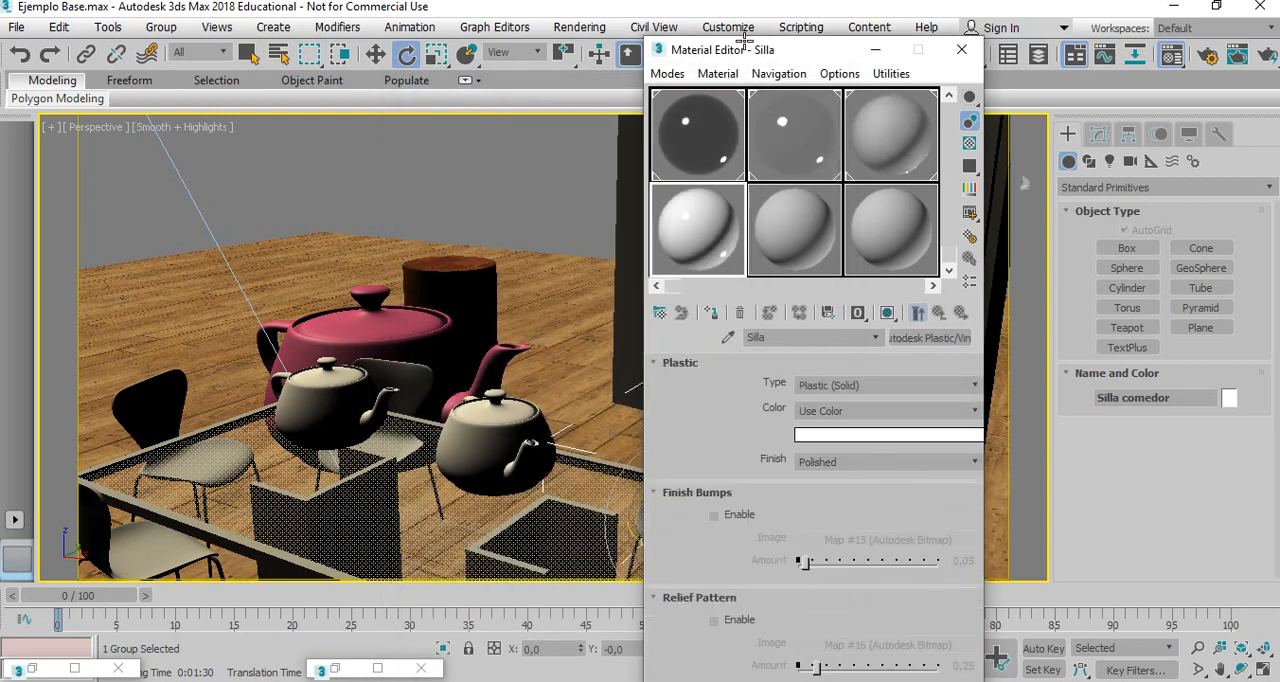
Clone the selected dining chair as a single copy beside the mirror and rotate the copy -45° about Z.
left_click_drag(750, 52, 243, 45)
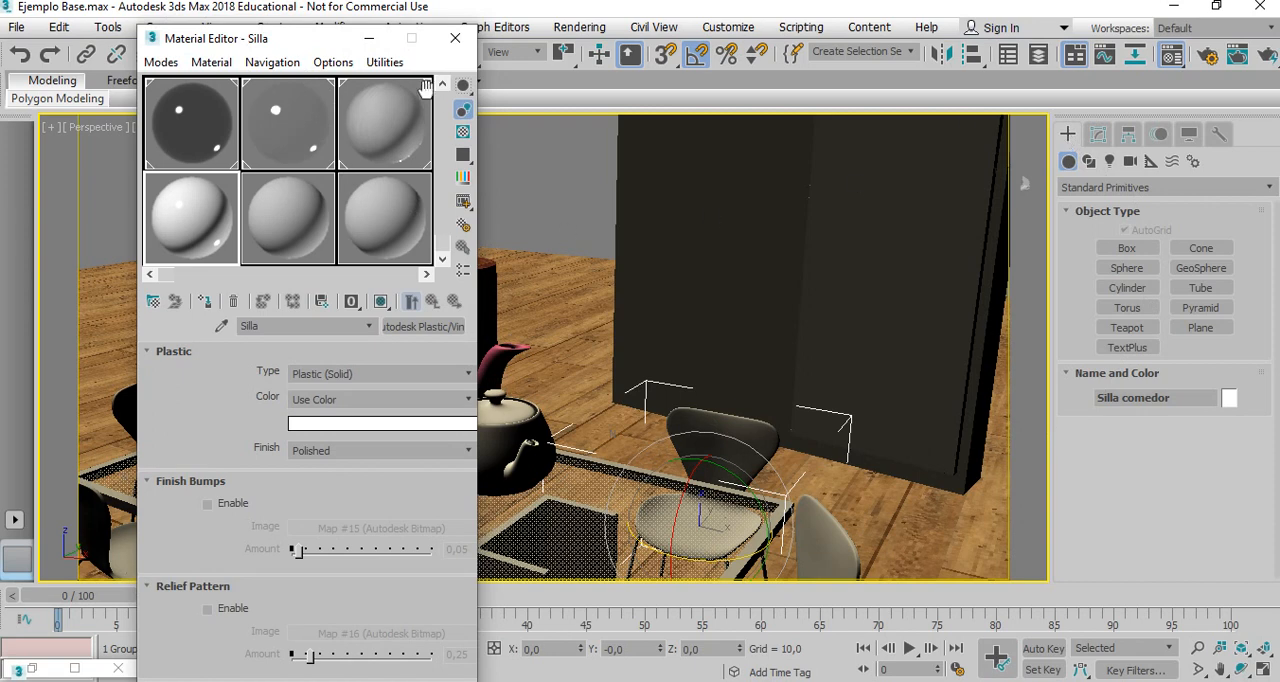
left_click_drag(280, 44, 133, 74)
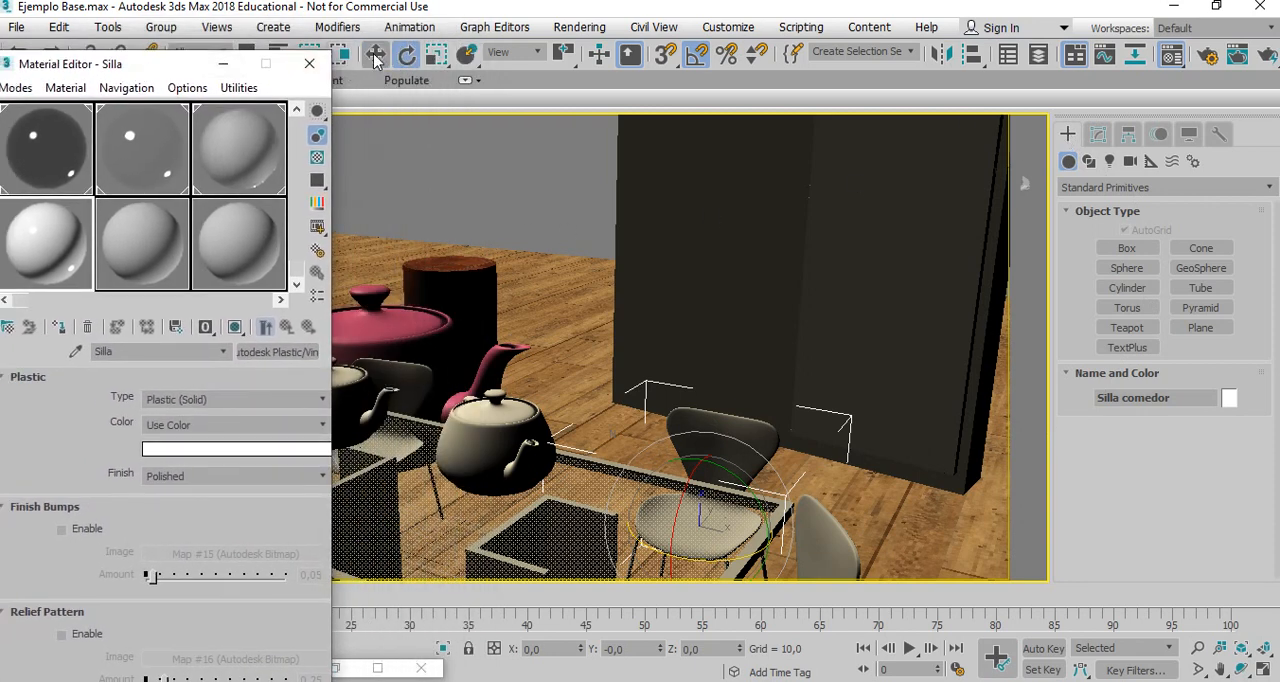
key("w")
mouse_move(747, 521)
left_mouse_down("shift")
mouse_move(734, 486)
mouse_move(800, 398)
left_mouse_up("shift")
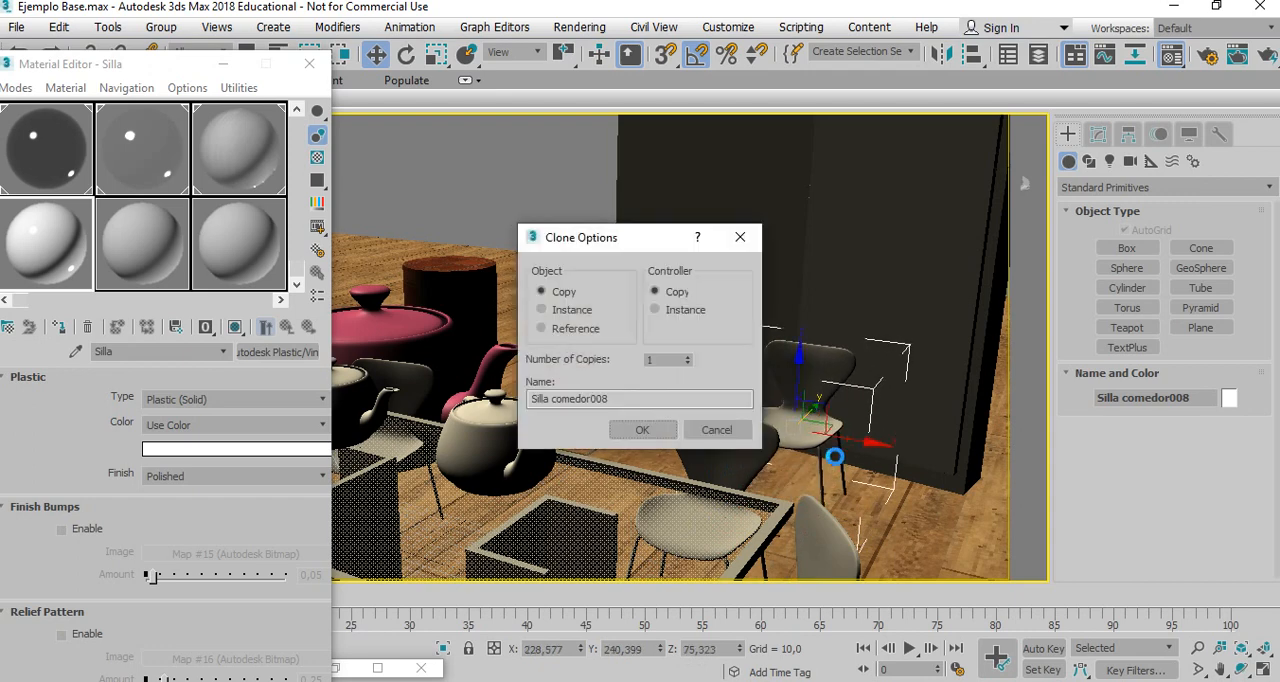
left_click(642, 429)
mouse_move(834, 438)
left_mouse_down()
mouse_move(909, 462)
mouse_move(889, 423)
mouse_move(857, 511)
left_mouse_up()
left_click(406, 55)
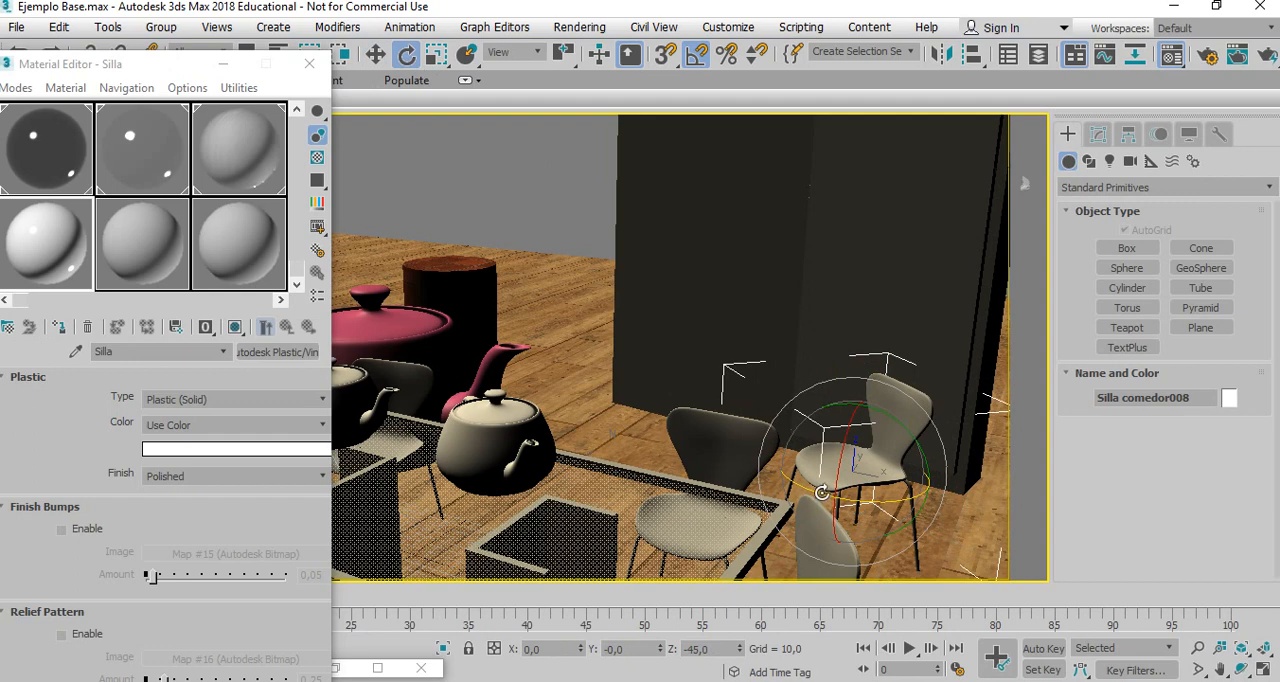
Rename the Silla material as Silla 1, select the original chair near the table, and set the plastic type to Plastic (Transparent).
left_click_drag(132, 67, 171, 44)
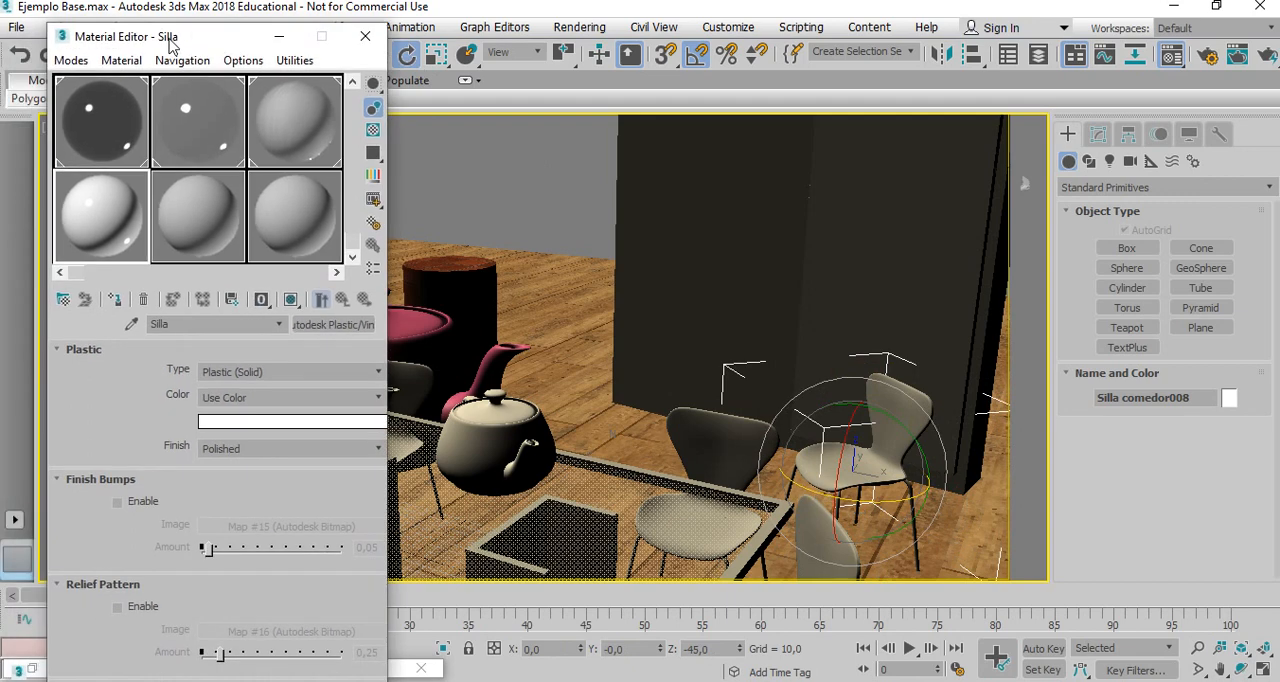
left_click(195, 327)
left_click(710, 440)
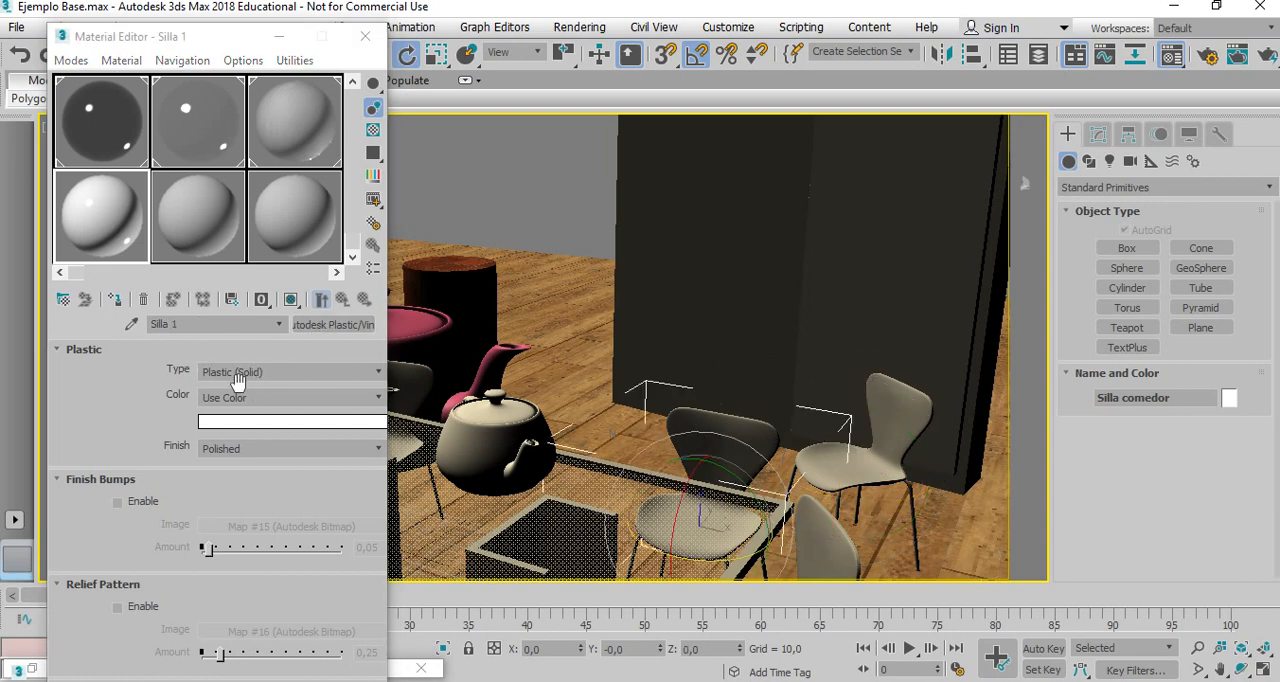
left_click(375, 372)
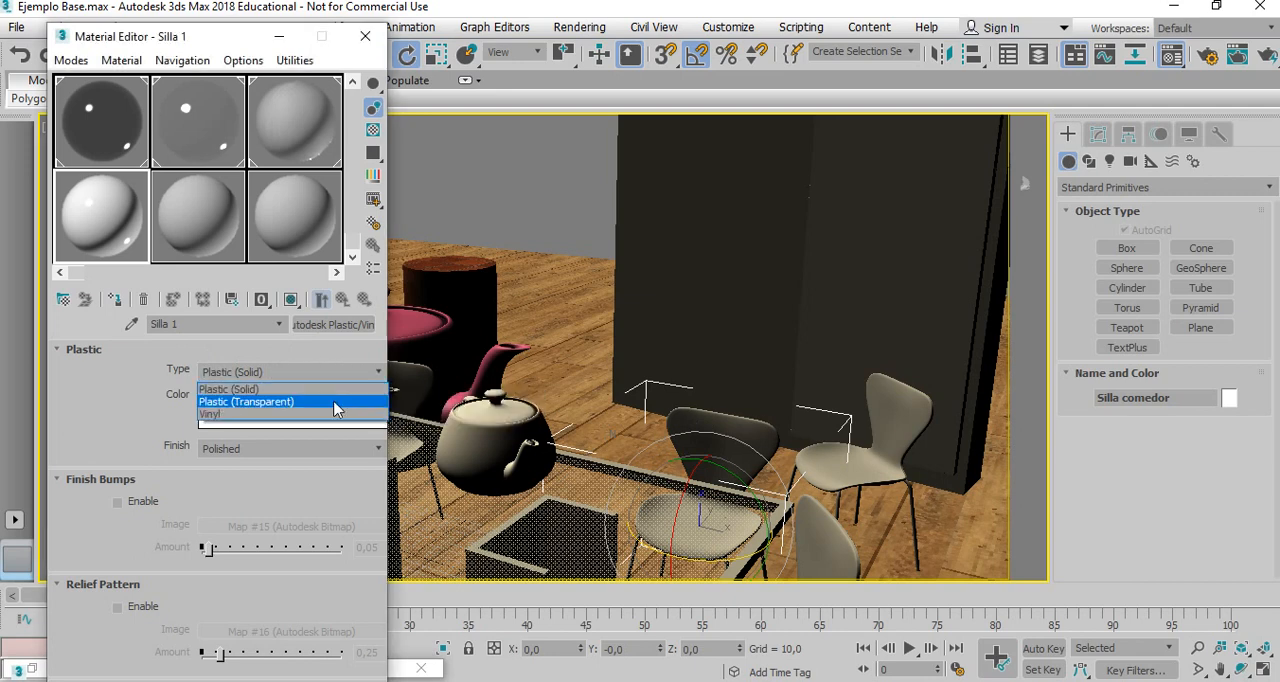
left_click(335, 402)
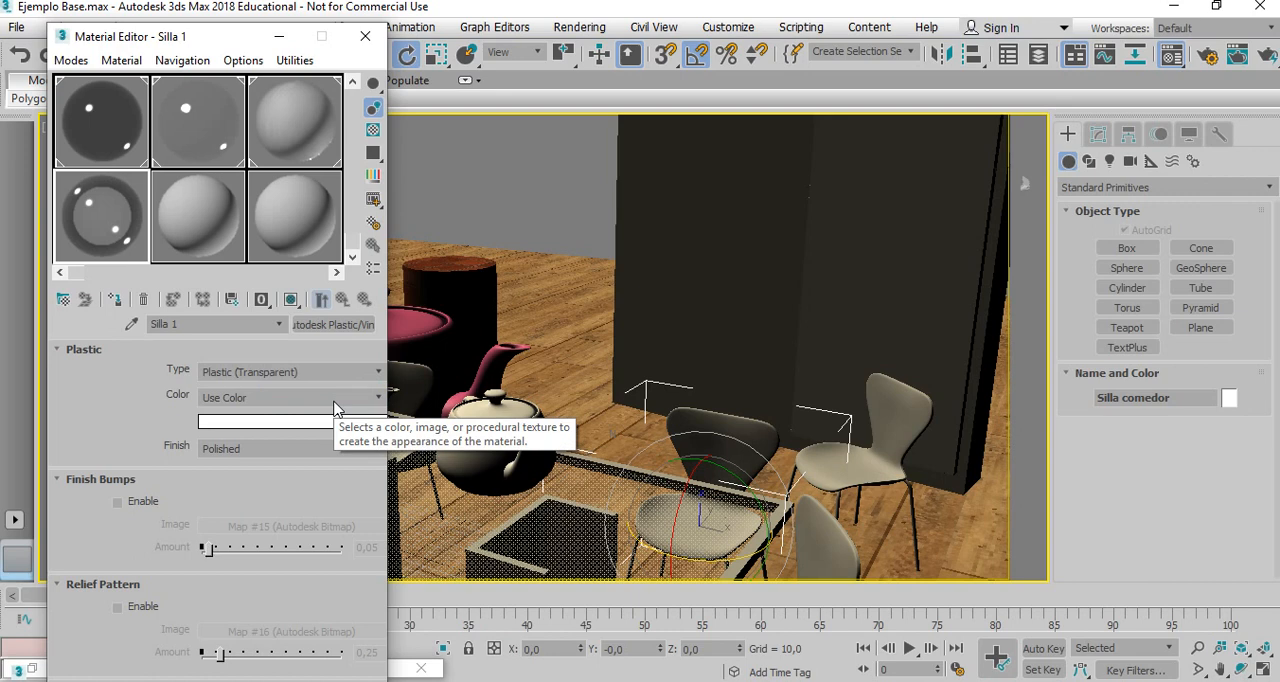
left_click(374, 399)
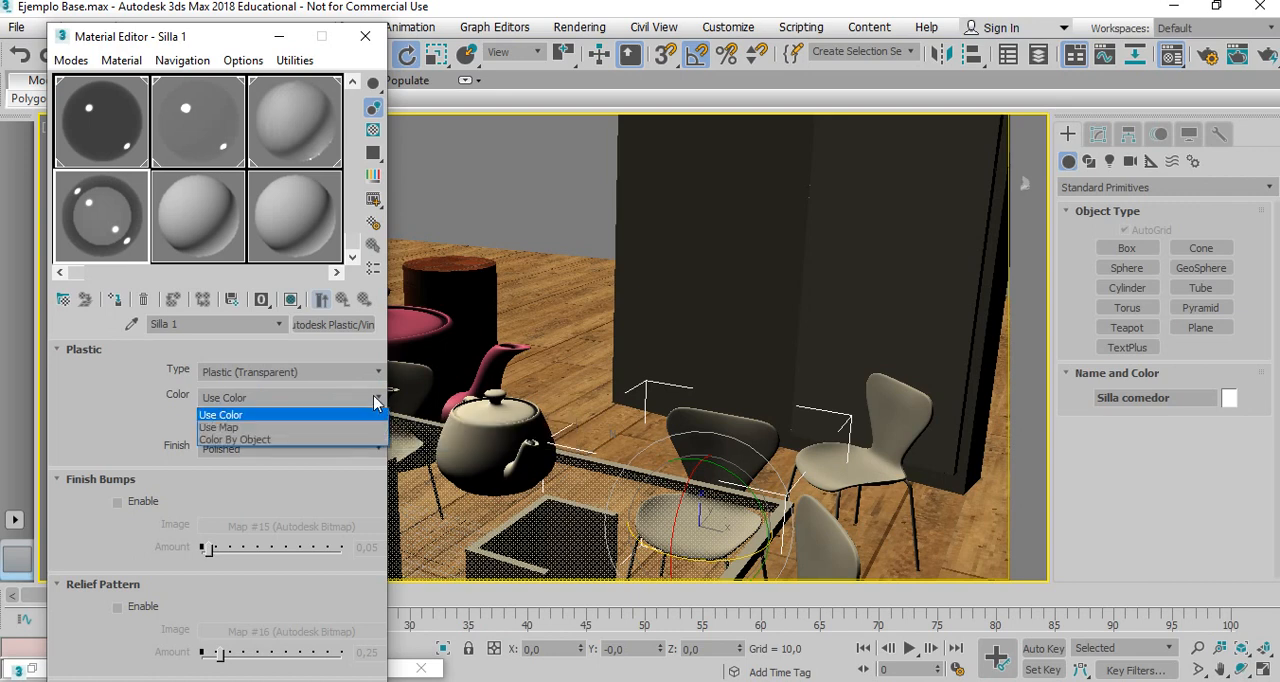
left_click(374, 399)
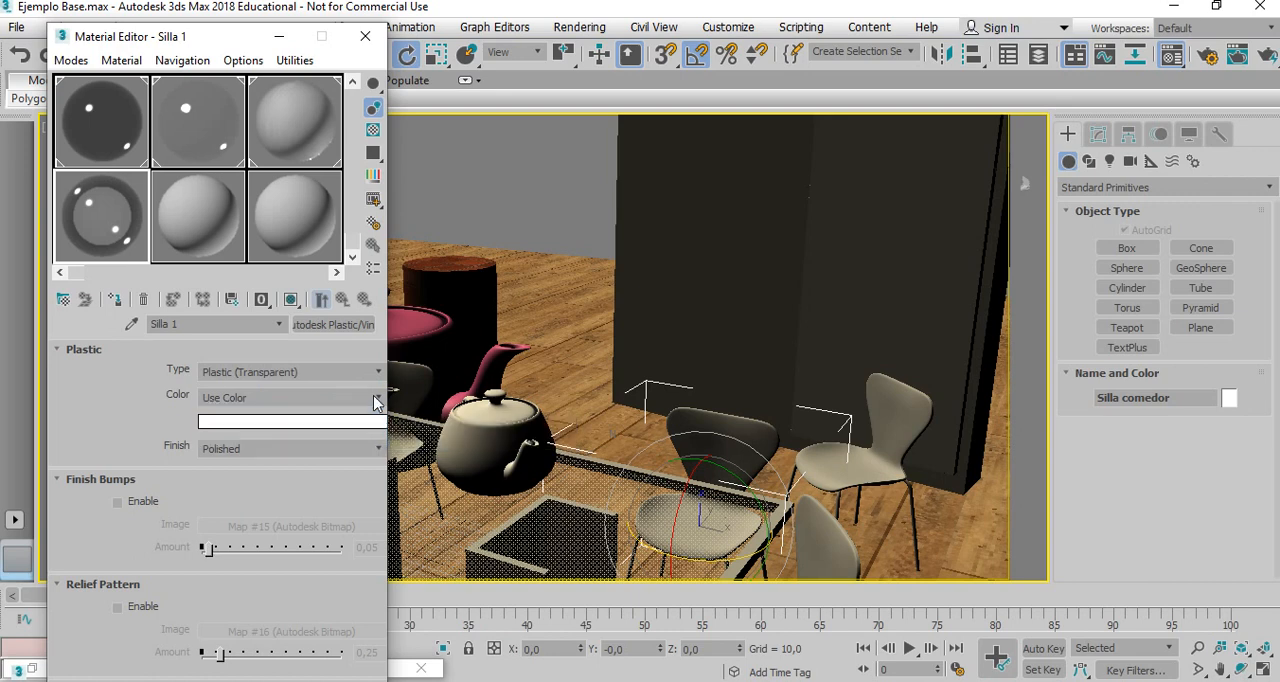
left_click(337, 447)
left_click(127, 424)
Enable ambient occlusion on the Silla 1 material and set its max distance to 200.
scroll(120, 420, "down", 5)
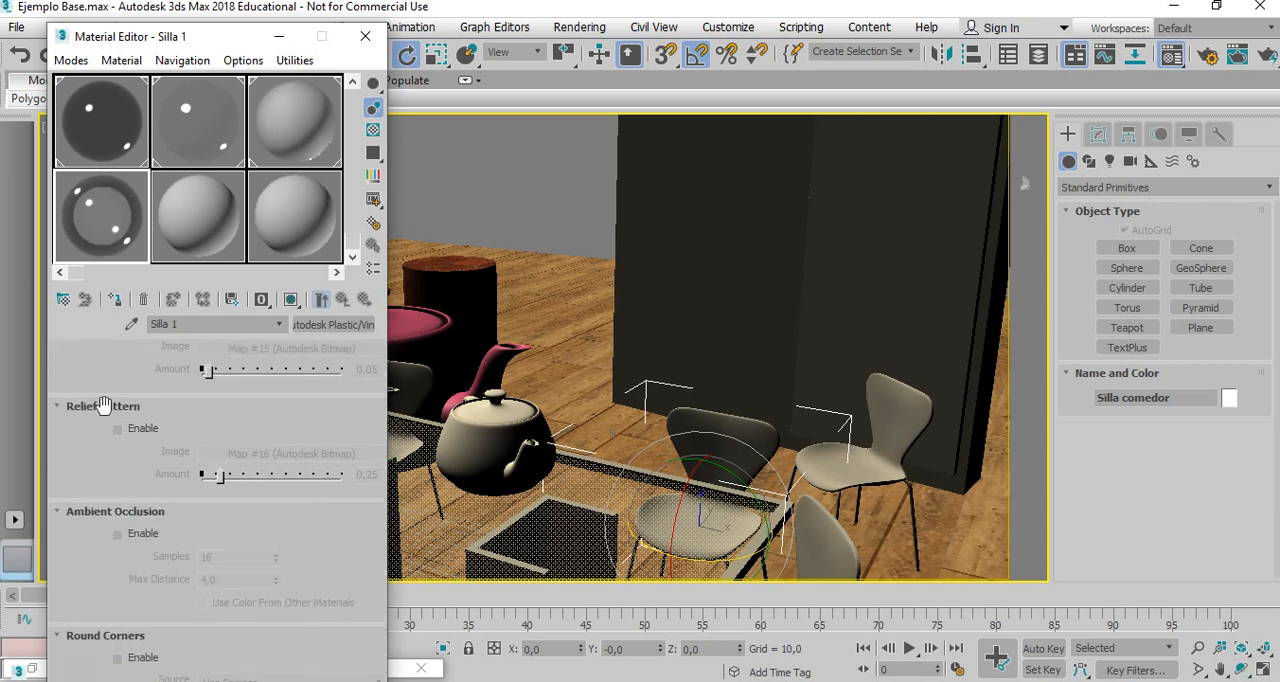
left_click(117, 533)
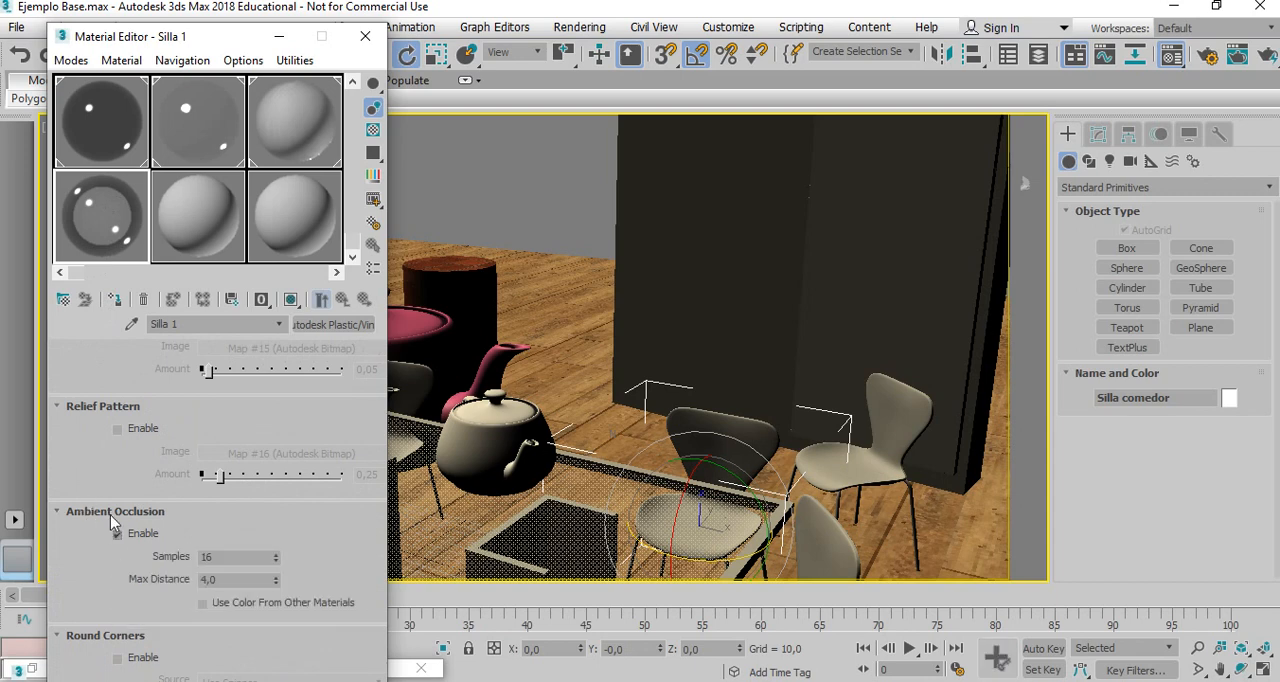
left_click(225, 557)
left_click_drag(226, 580, 159, 586)
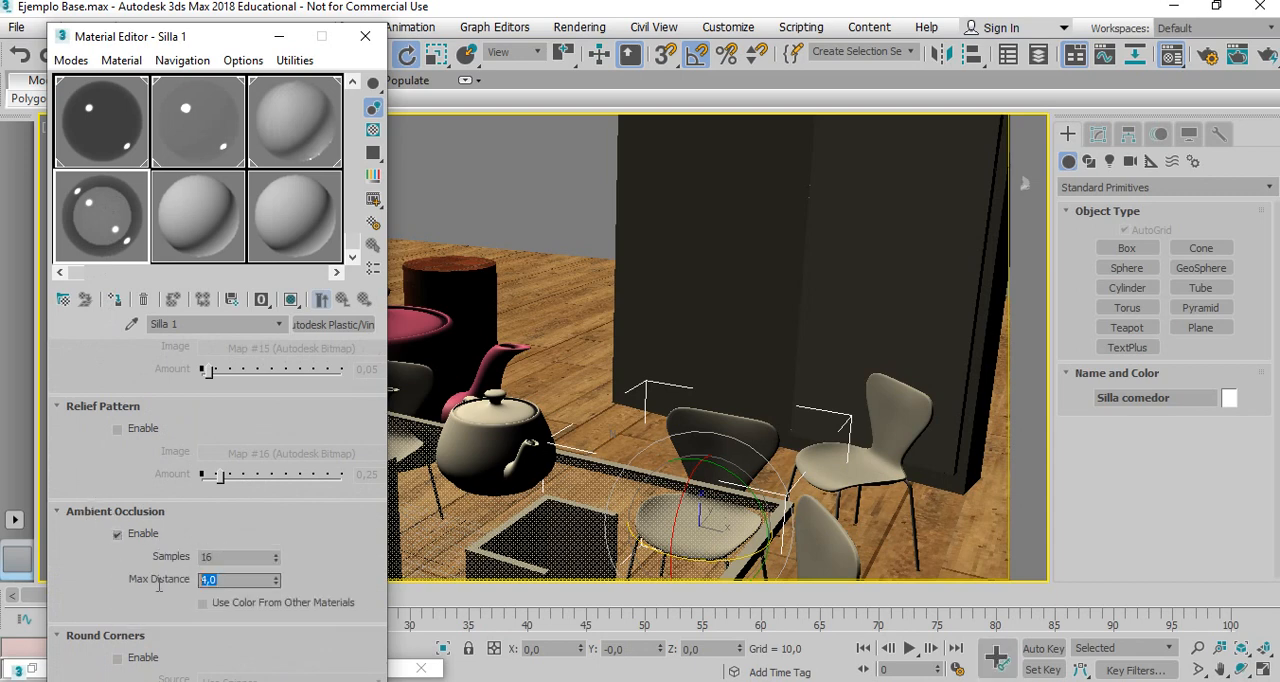
type("200")
key("Return")
scroll(208, 422, "up", 5)
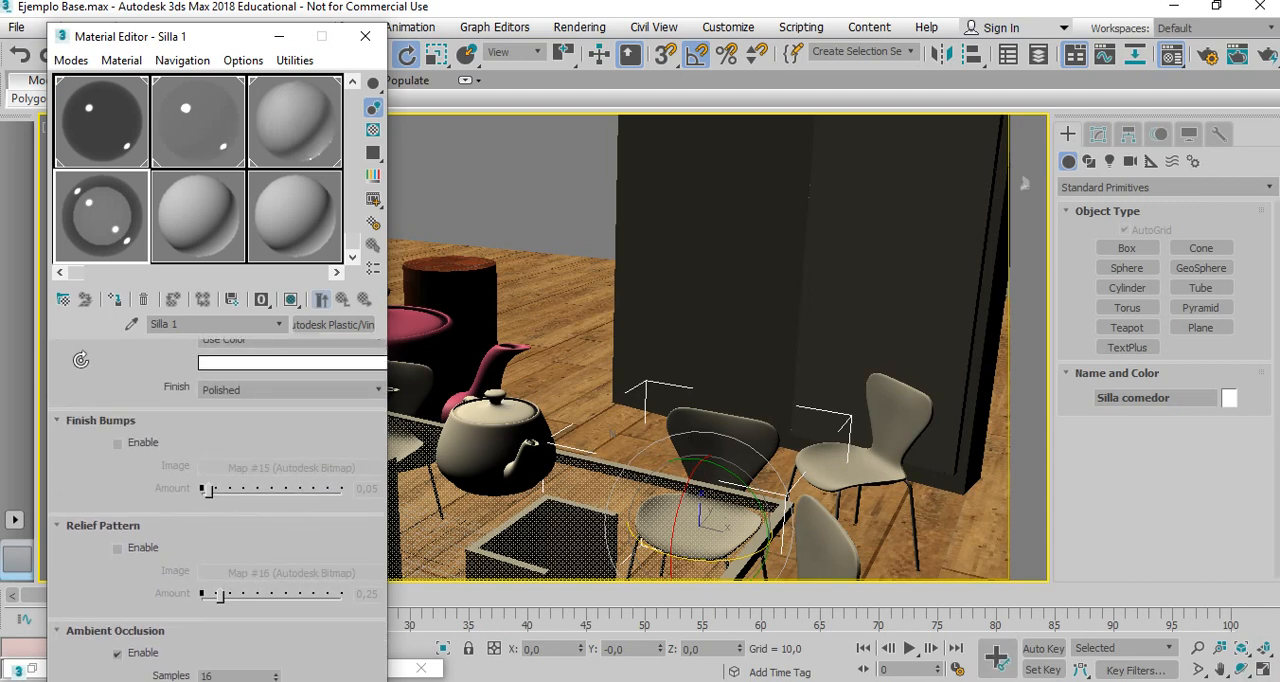
scroll(80, 393, "up", 1)
left_click_drag(80, 393, 80, 427)
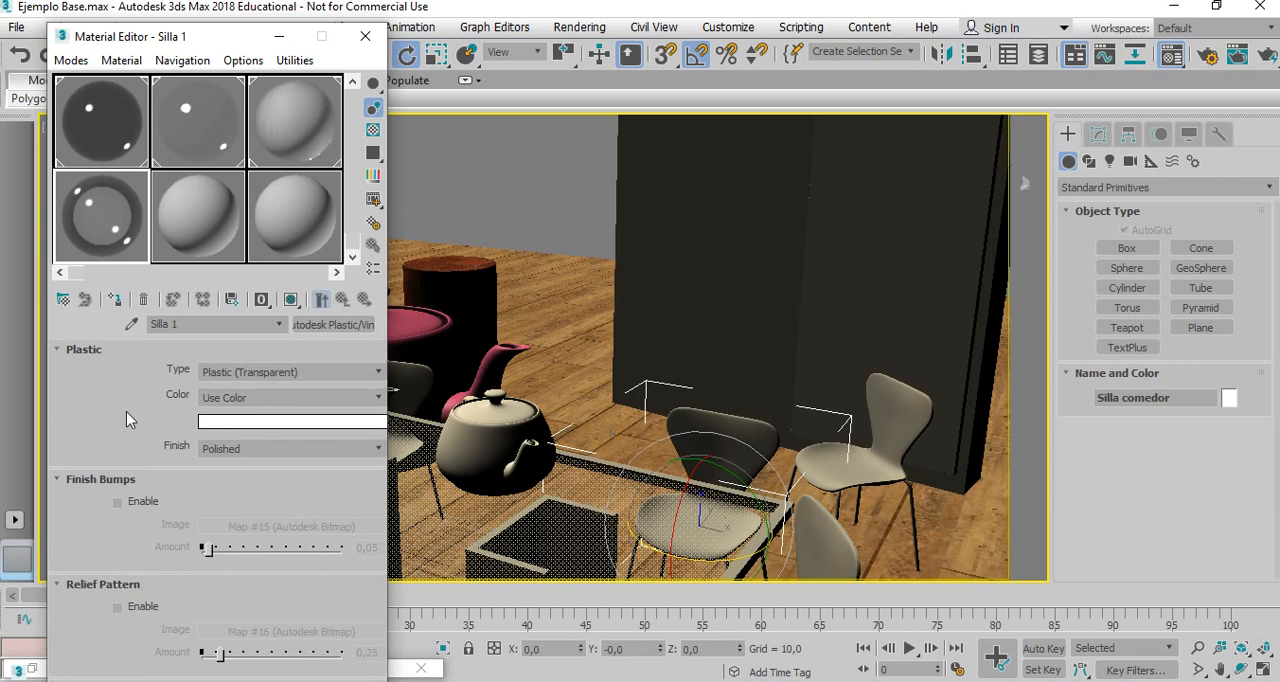
Select the copied chair, rename the 20 - Default material as Silla solida, and change its type to Autodesk Plastic/Vinyl.
left_click(193, 199)
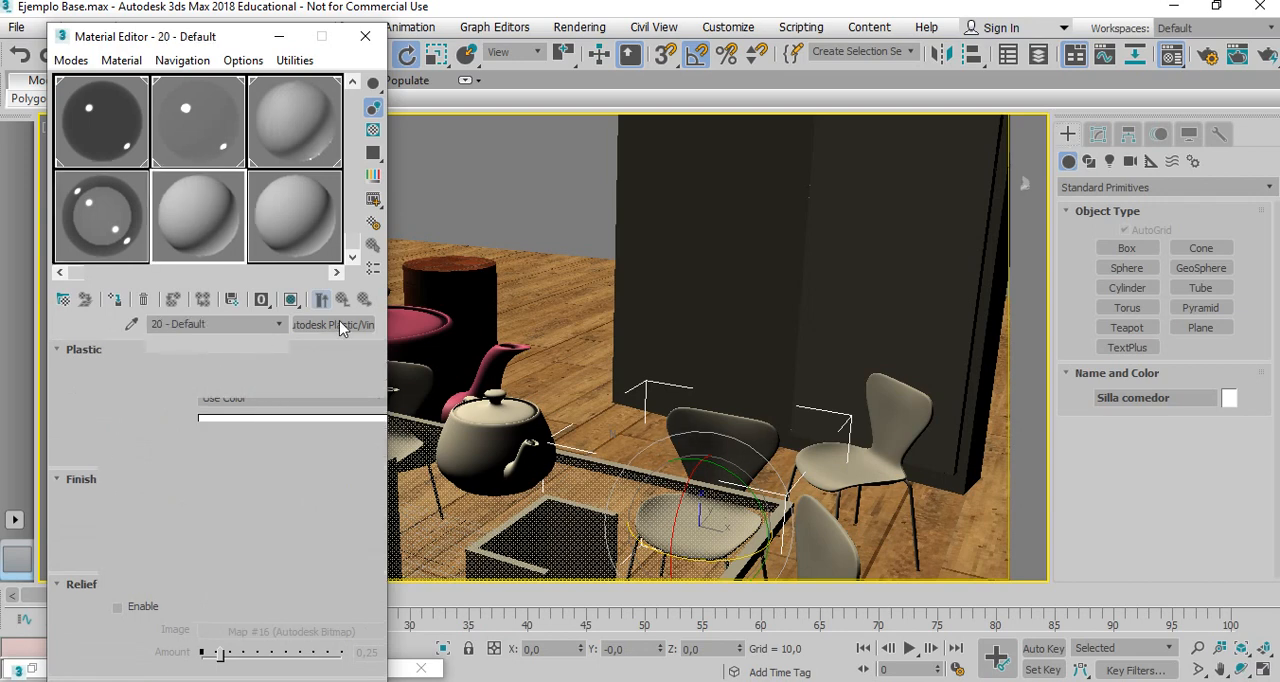
left_click(891, 405)
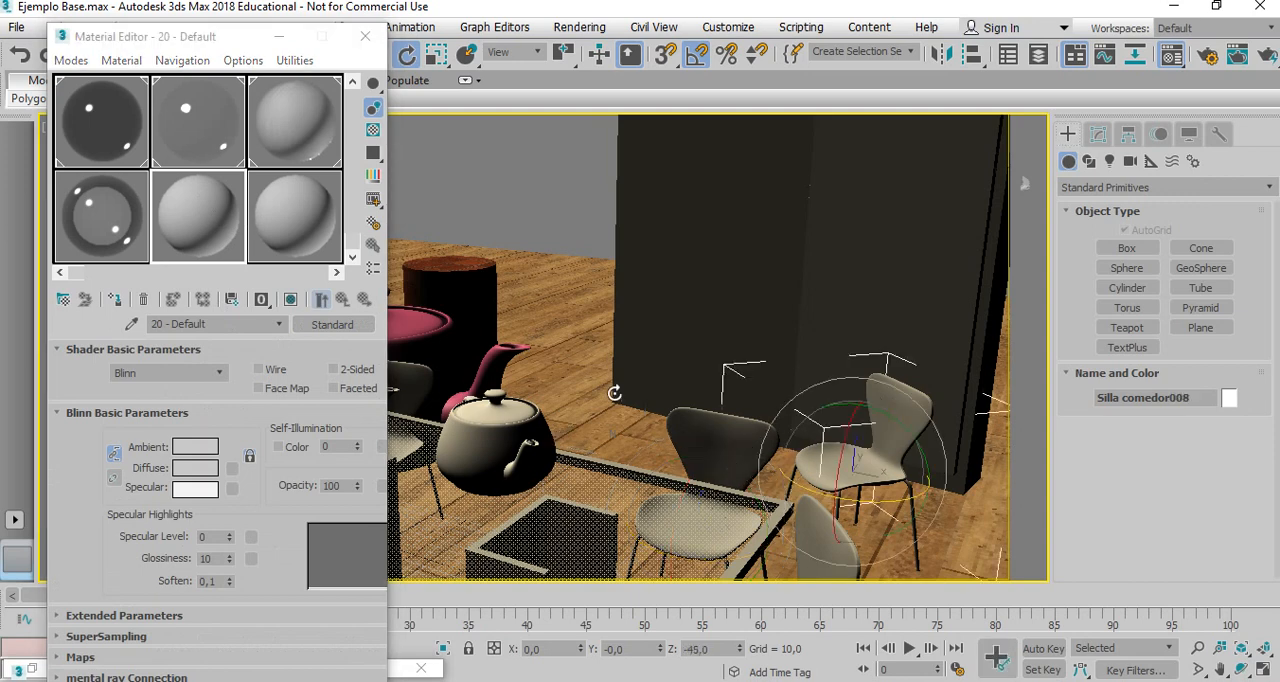
left_click(193, 213)
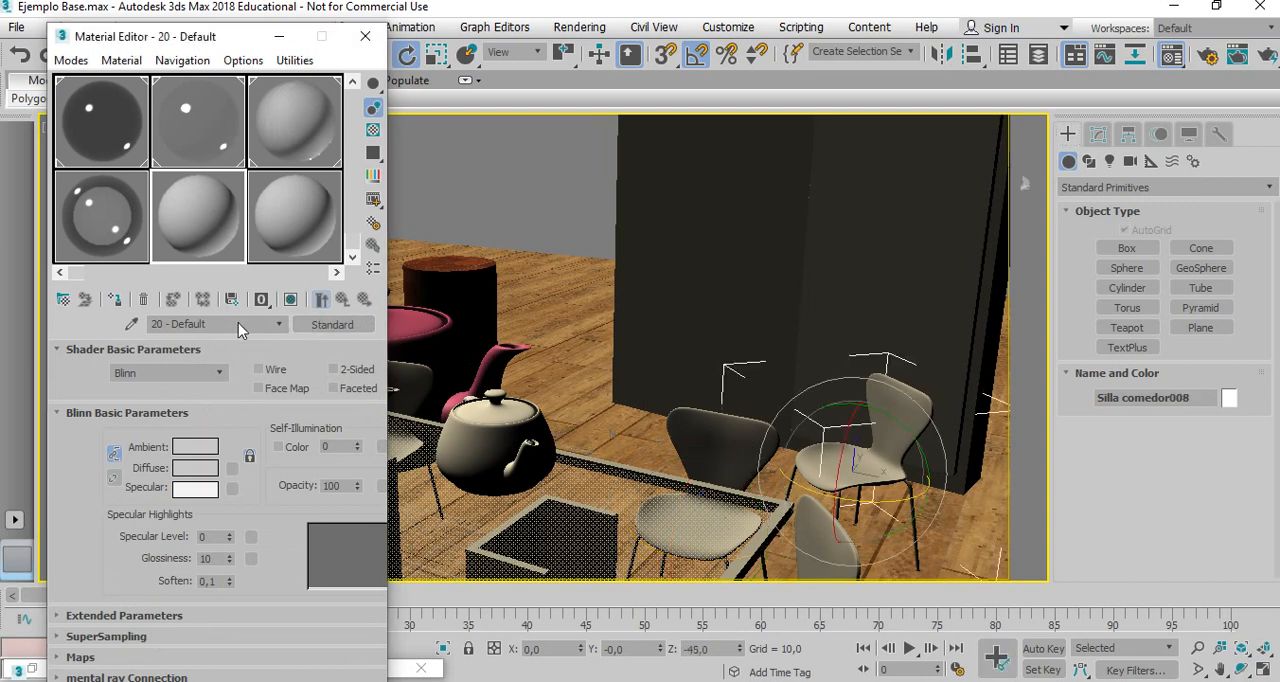
left_click_drag(238, 331, 88, 324)
type("Silla solida")
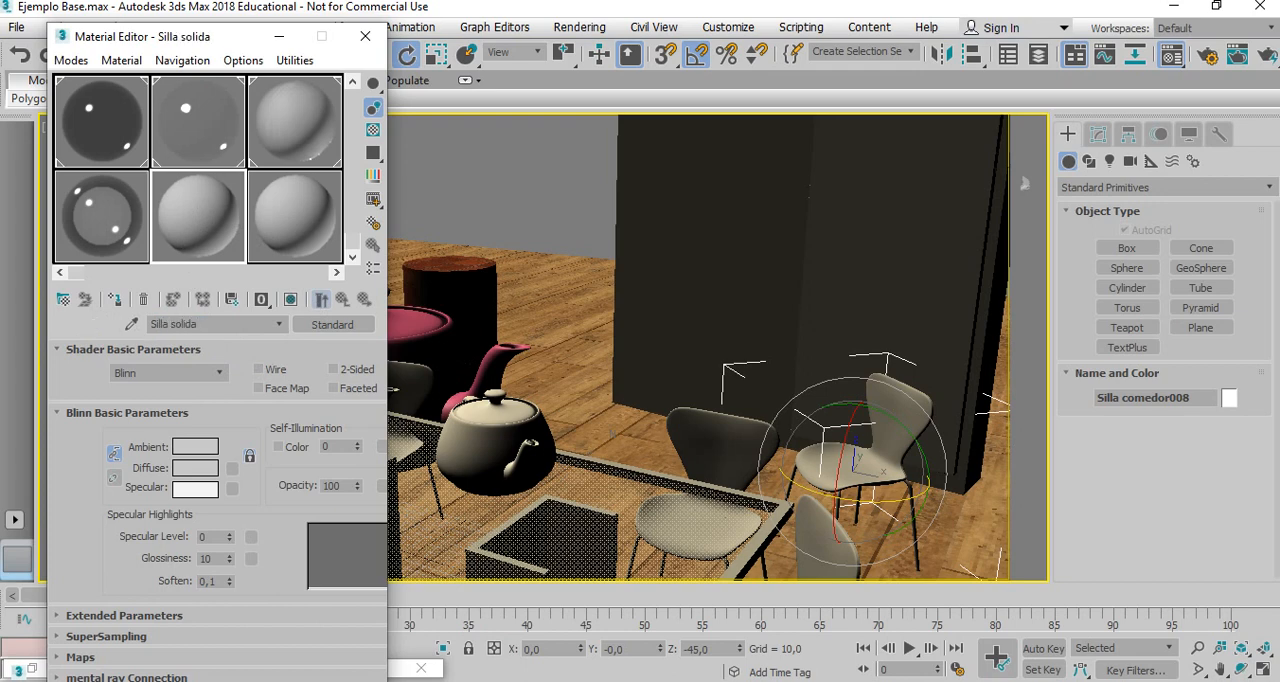
left_click(332, 324)
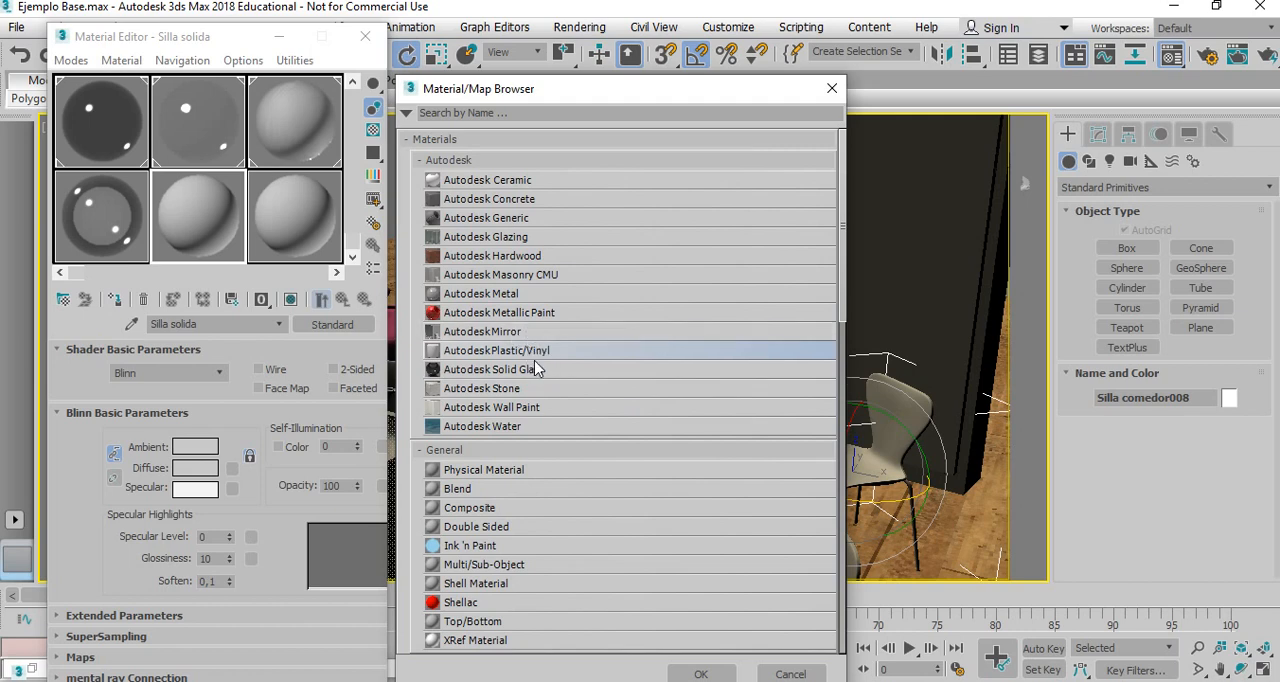
left_click(701, 673)
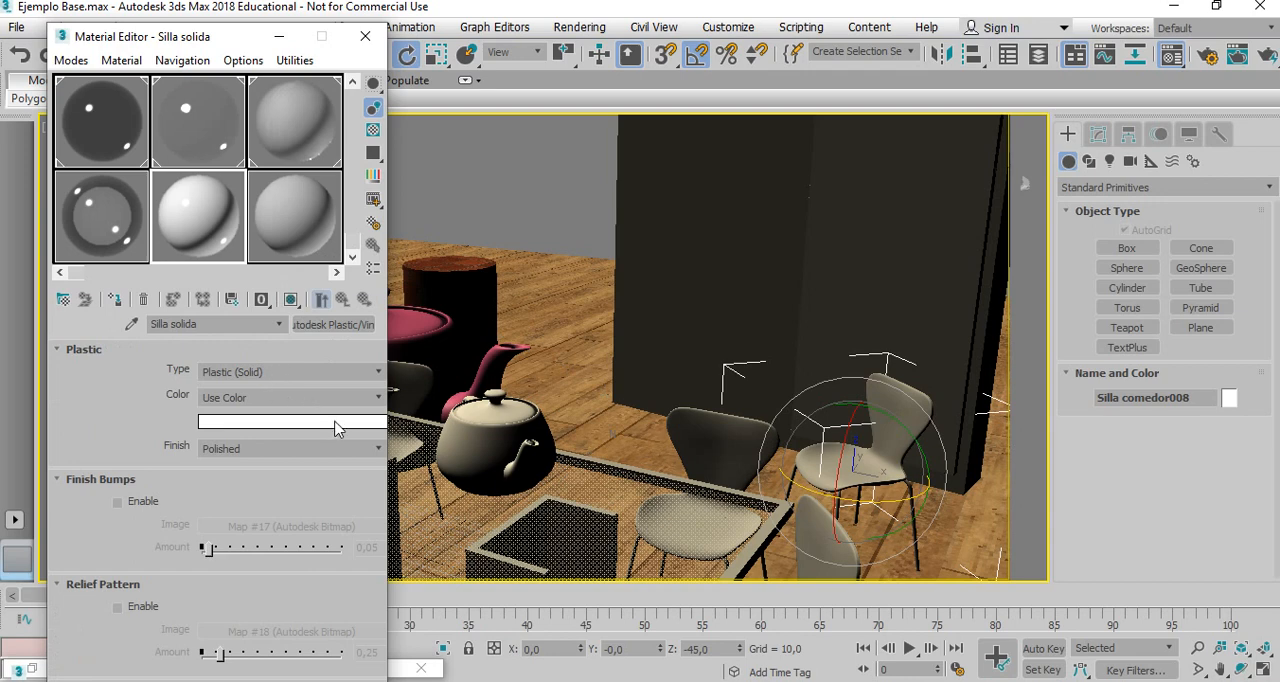
Set the Silla solida plastic color to a saturated orange-red with red 0.984, green 0.024 and blue 0.
left_click(335, 428)
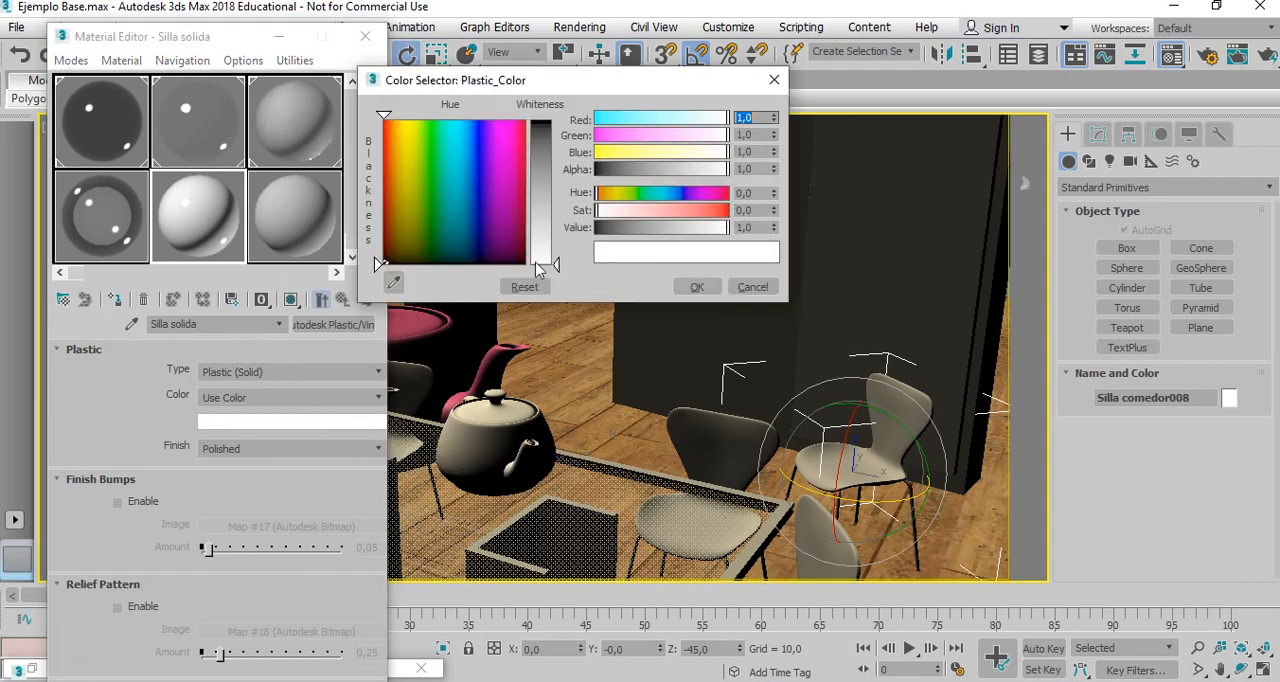
left_click(387, 126)
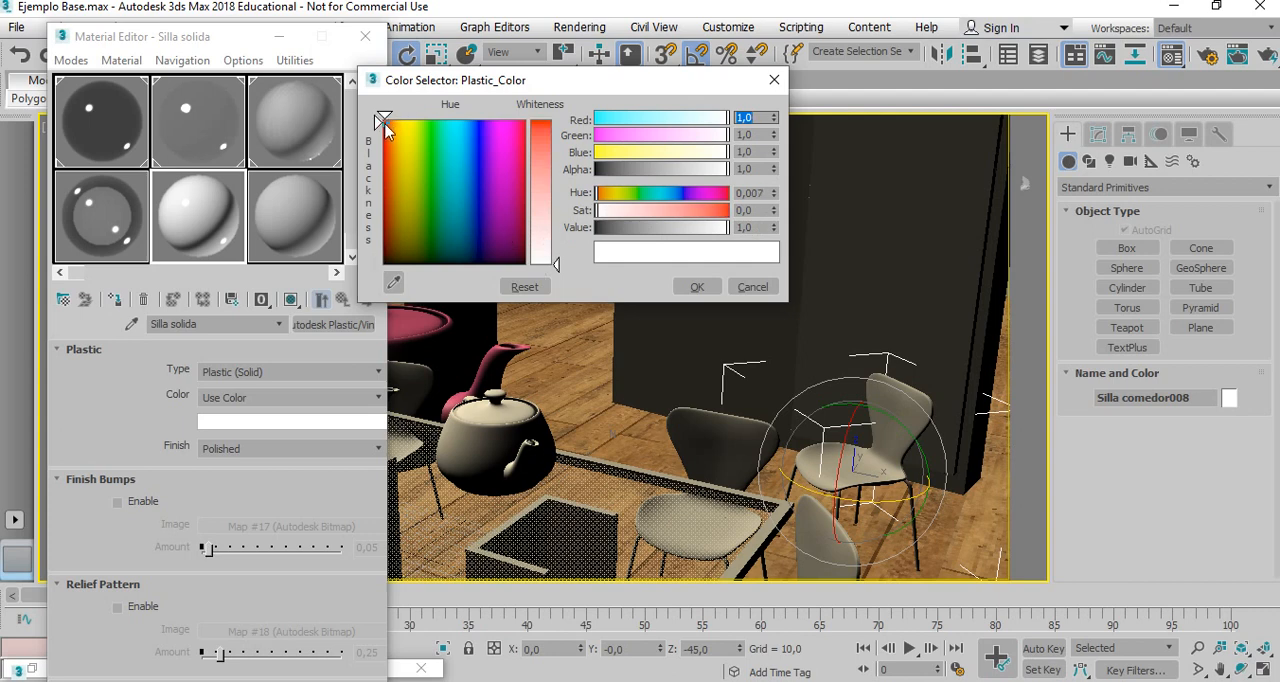
left_click_drag(557, 263, 557, 119)
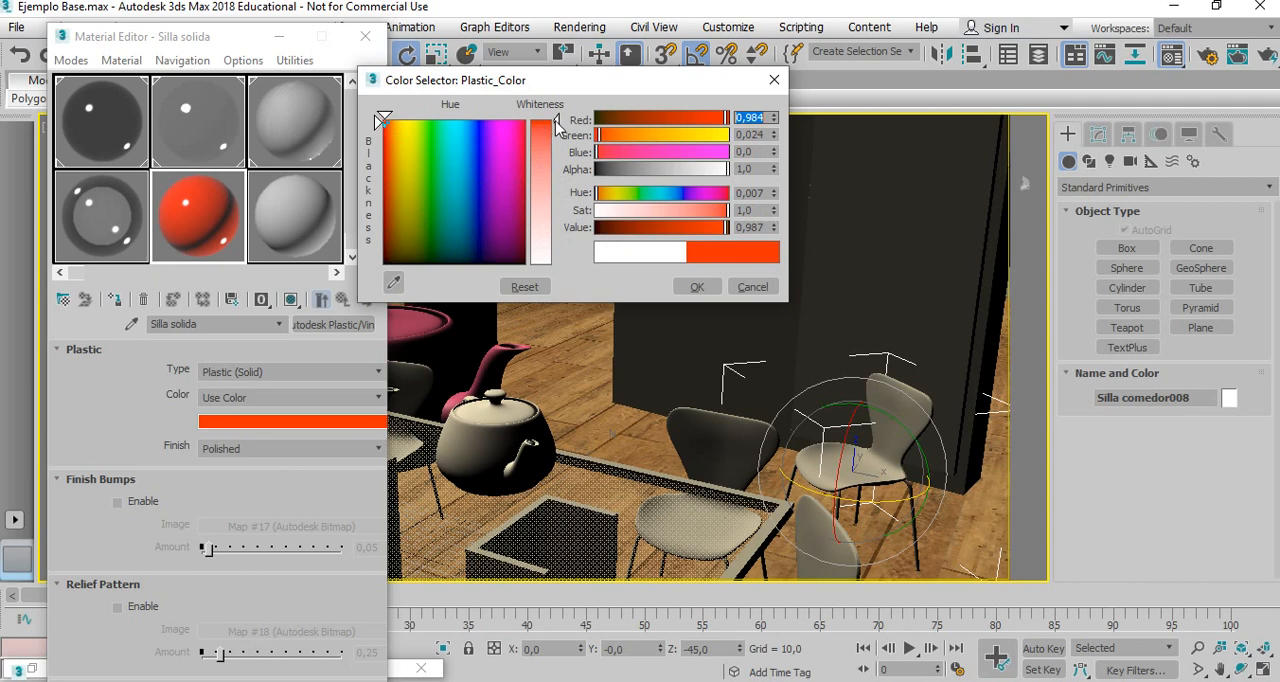
left_click(380, 121)
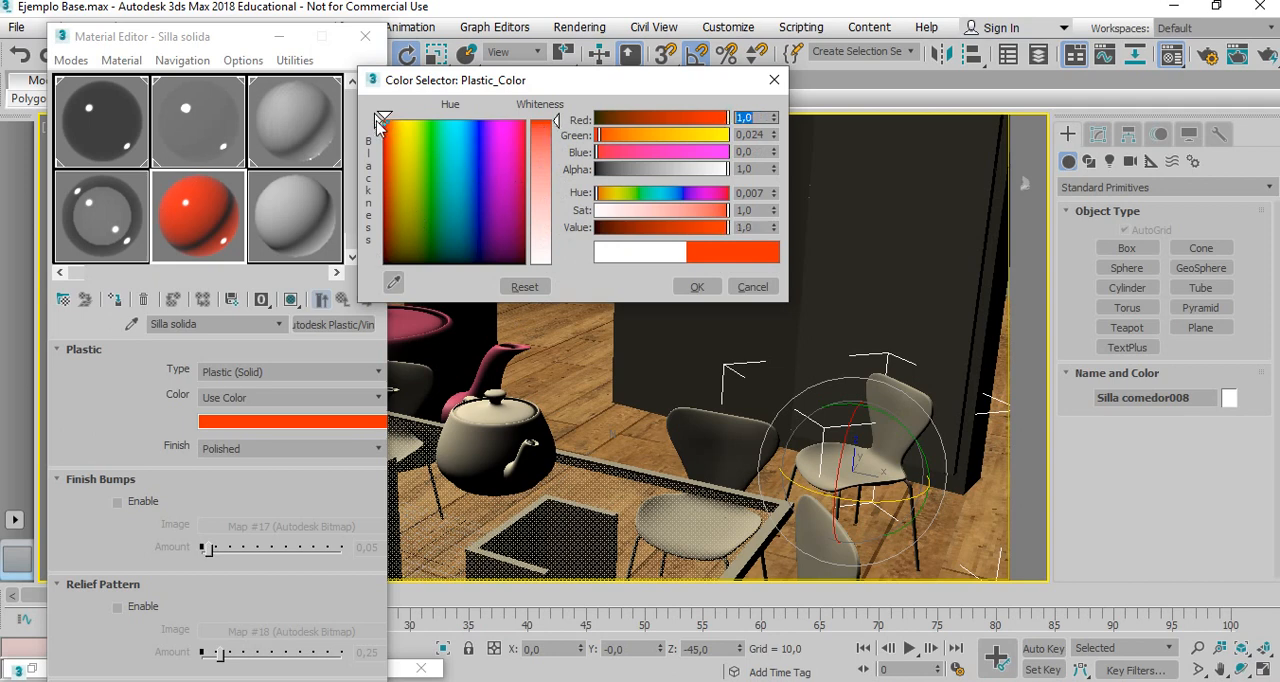
left_click(379, 122)
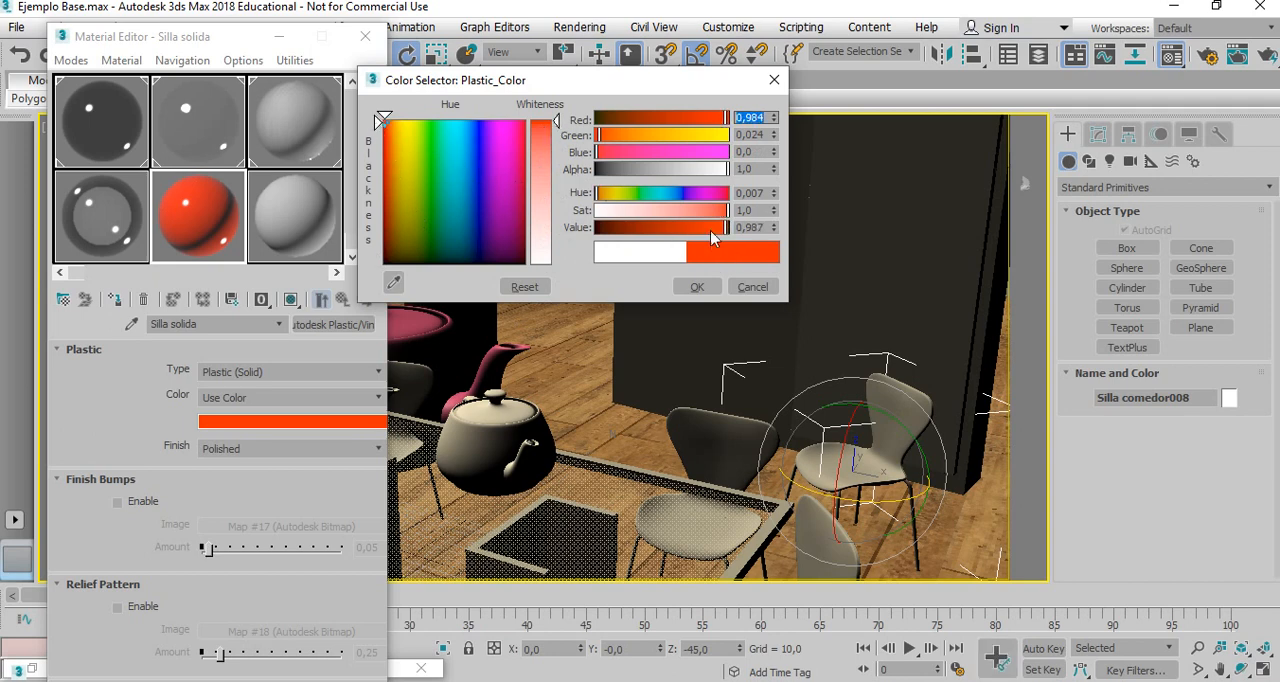
left_click(690, 287)
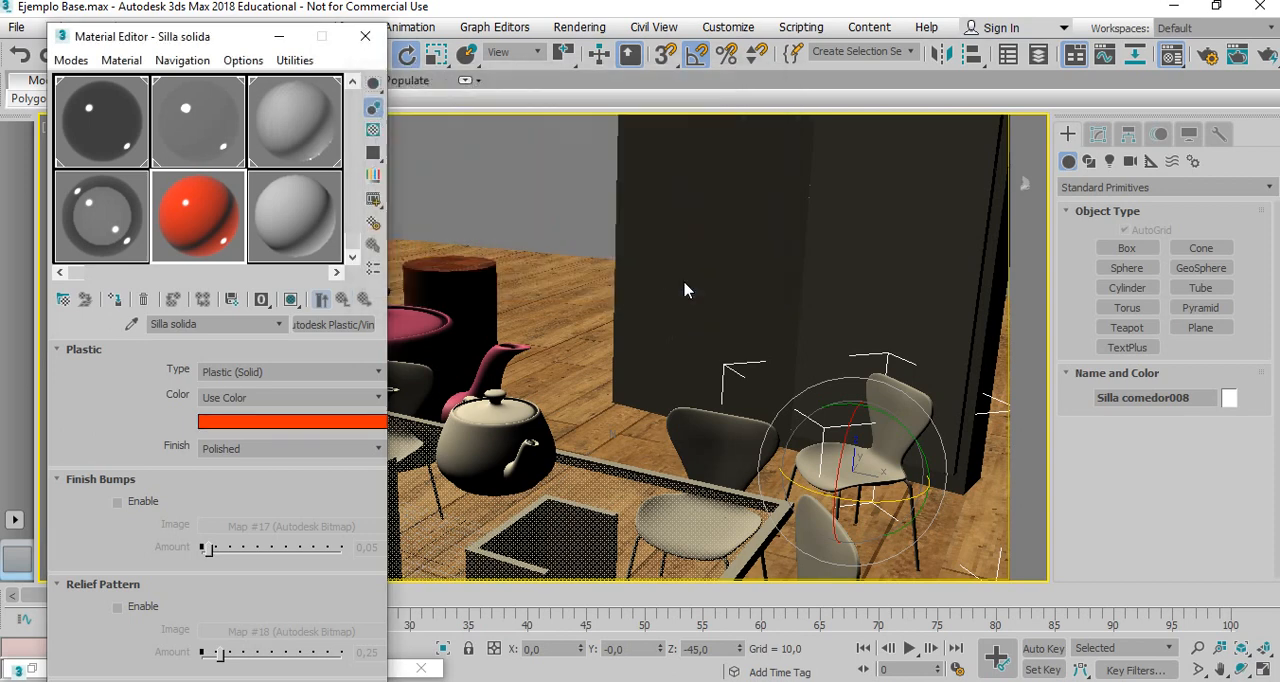
Enable ambient occlusion on the Silla solida material with a max distance of 200 and assign the material to the copied chair.
left_click_drag(99, 551, 139, 356)
left_click(117, 518)
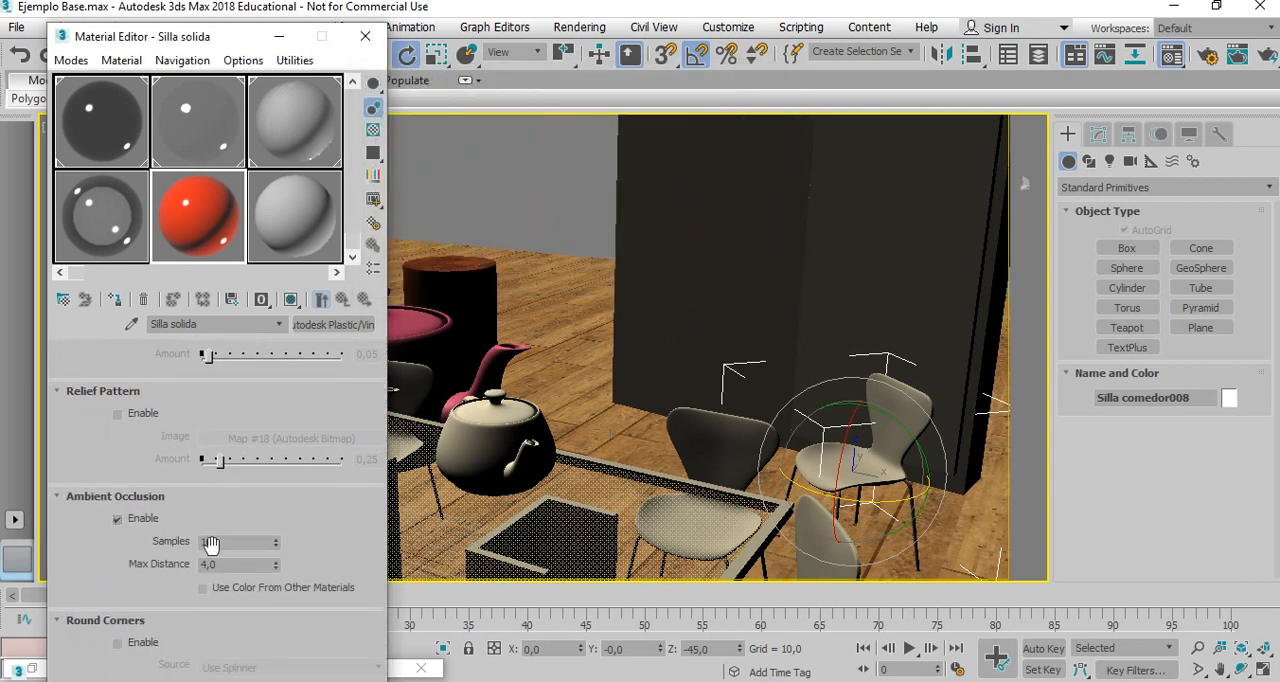
left_click(222, 564)
double_click(222, 564)
type("200")
key("Return")
left_click(115, 300)
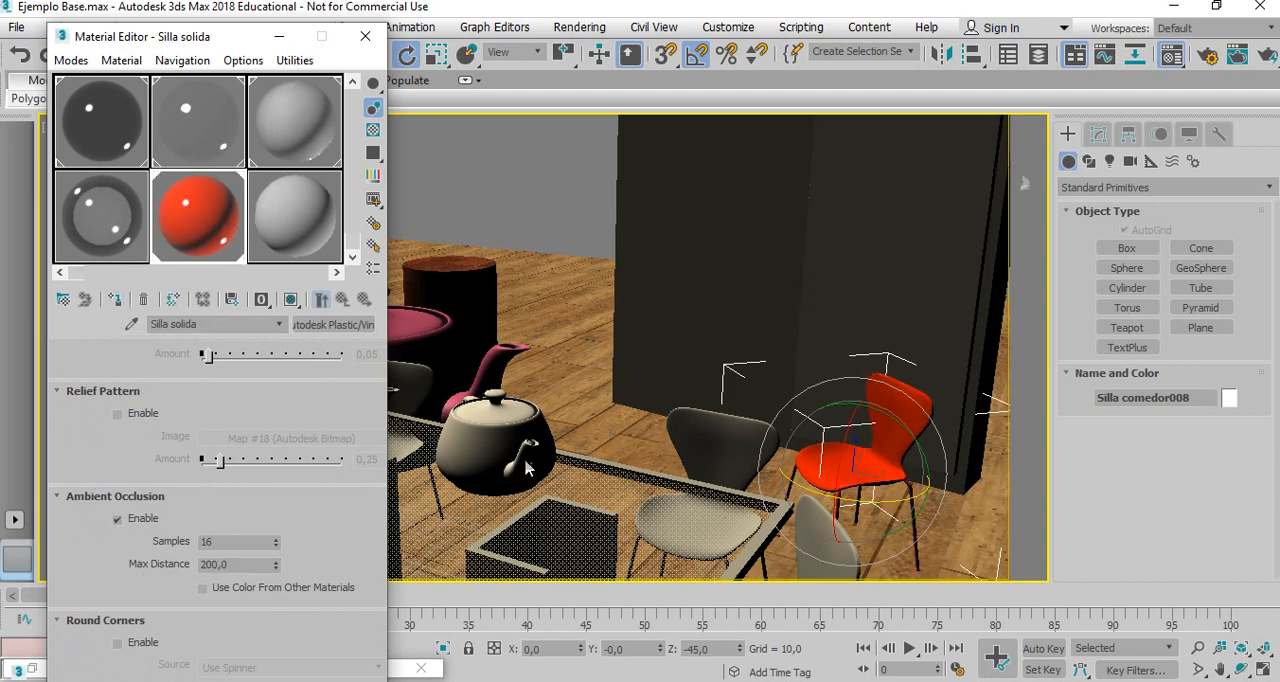
Select the original chair at the table and assign the transparent Silla 1 material to it.
left_click(726, 440)
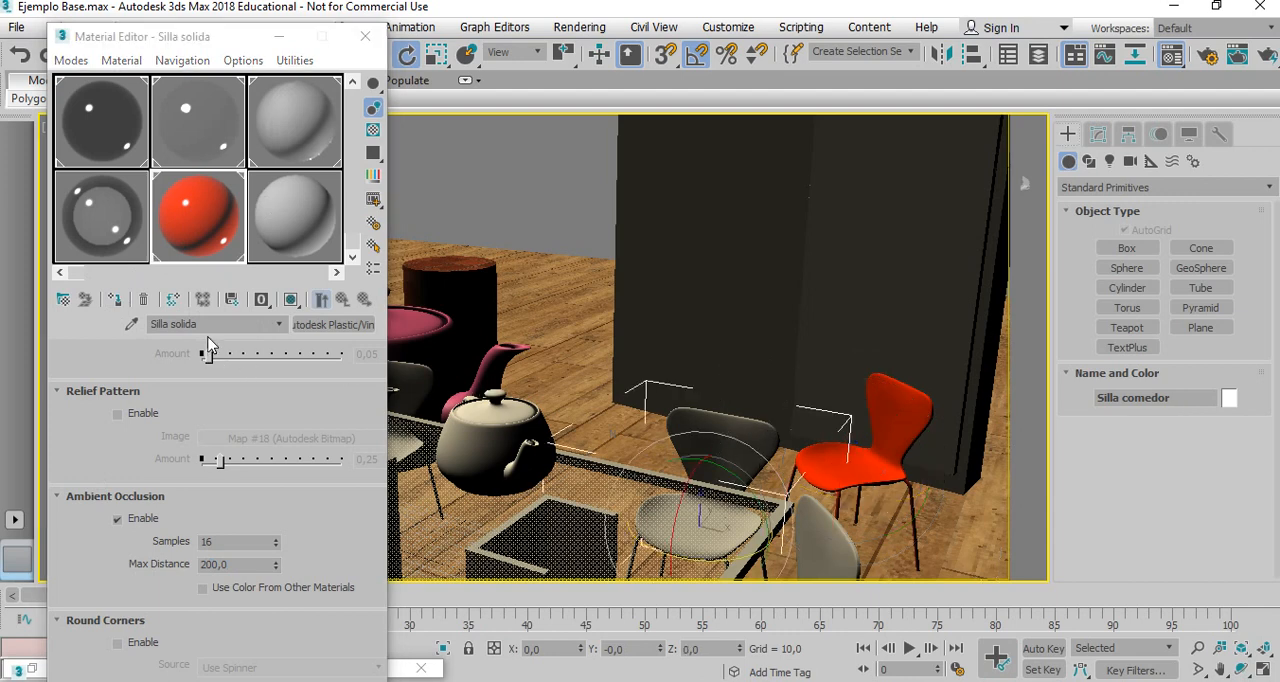
left_click(115, 300)
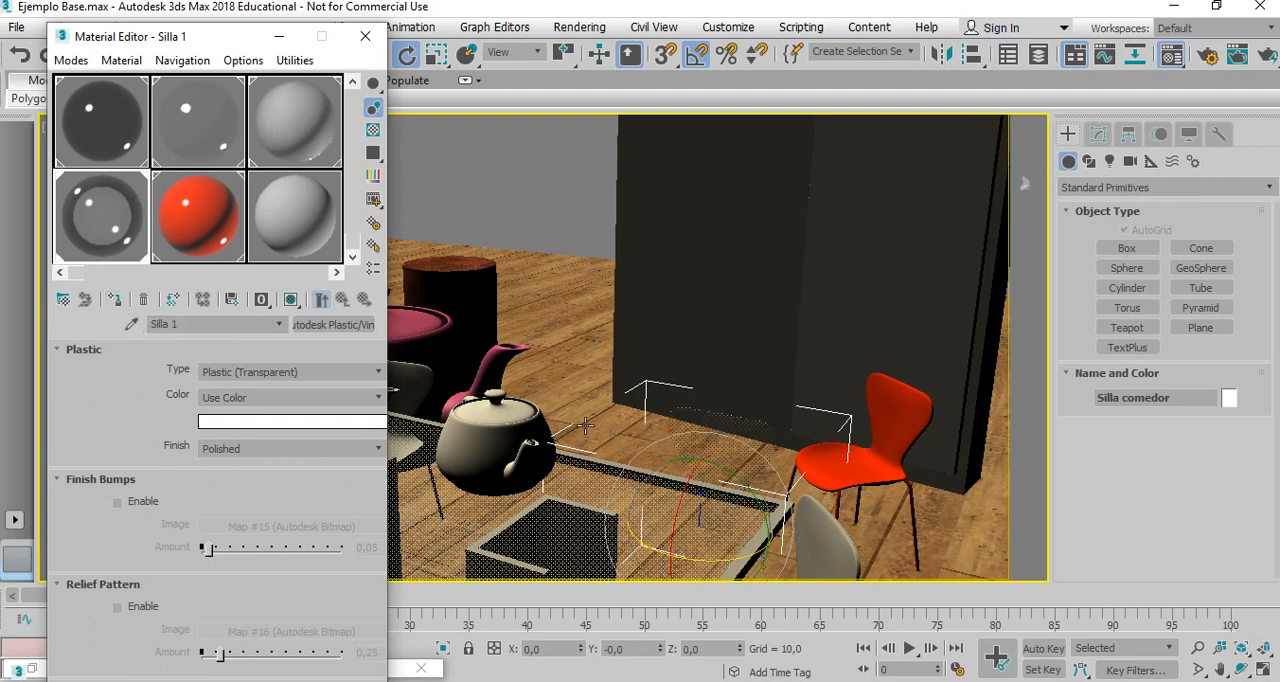
left_click(779, 419)
right_click(778, 411)
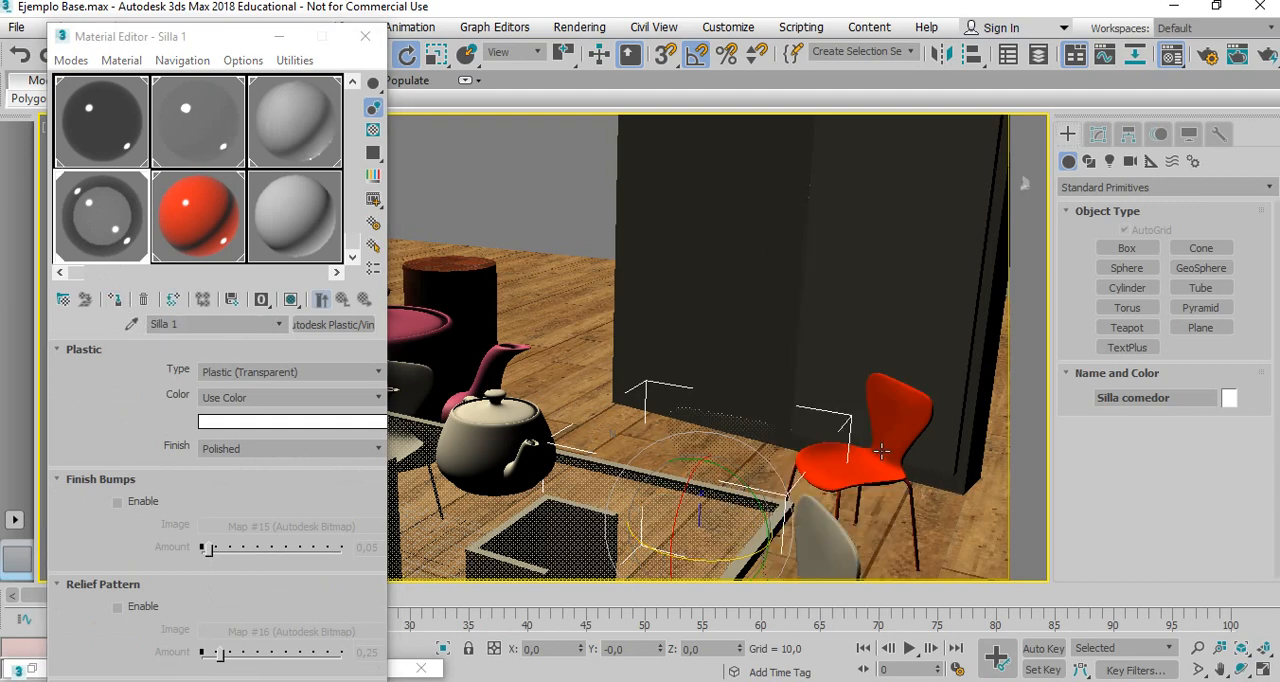
Open the orange-red chair's group and select its metal legs.
left_click(899, 412)
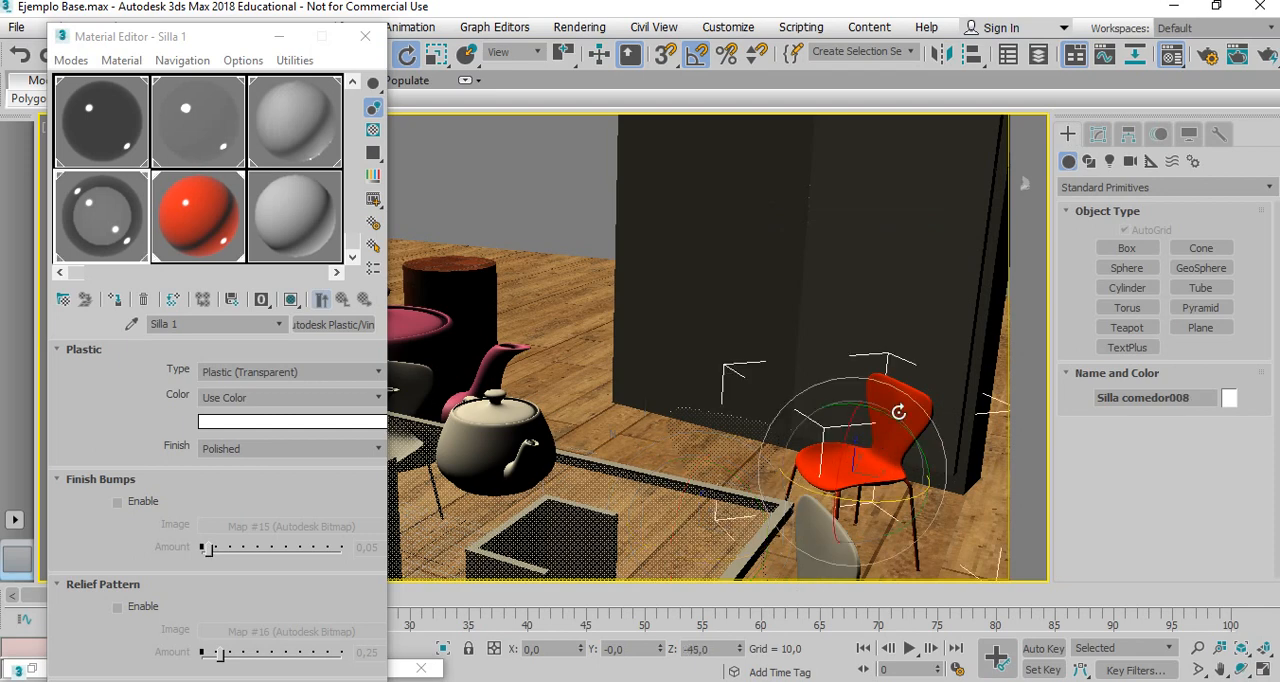
left_click(1192, 397)
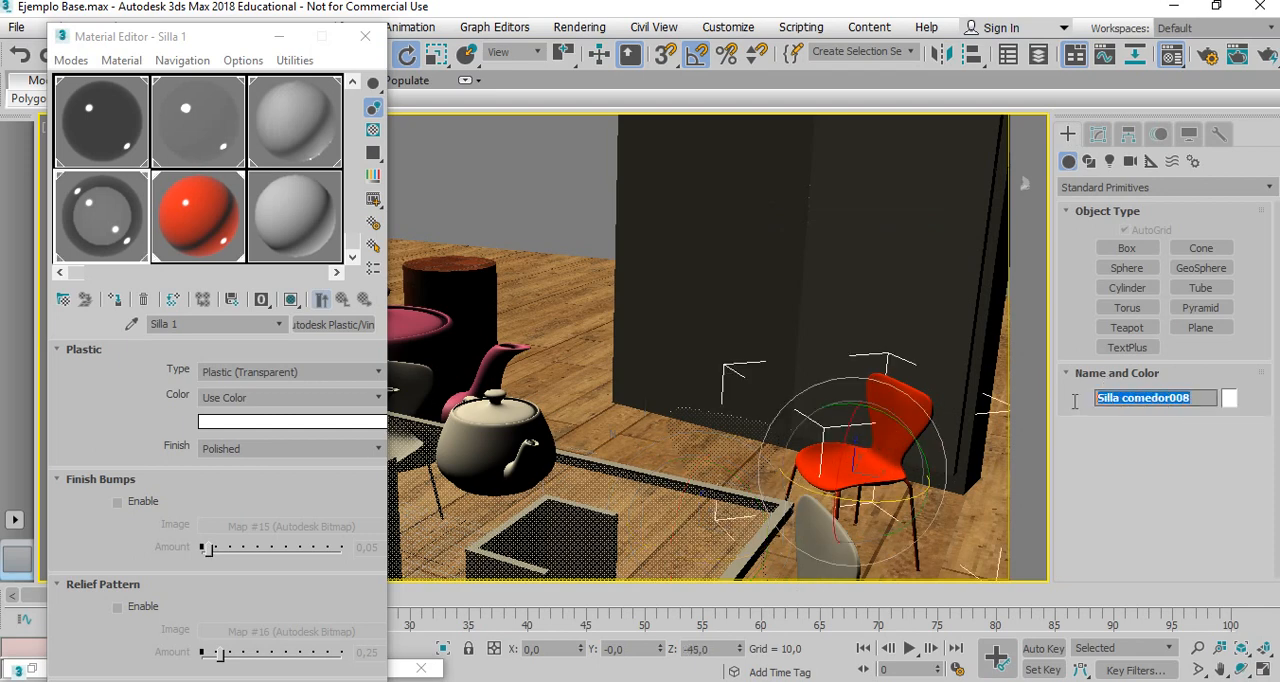
left_click(1092, 460)
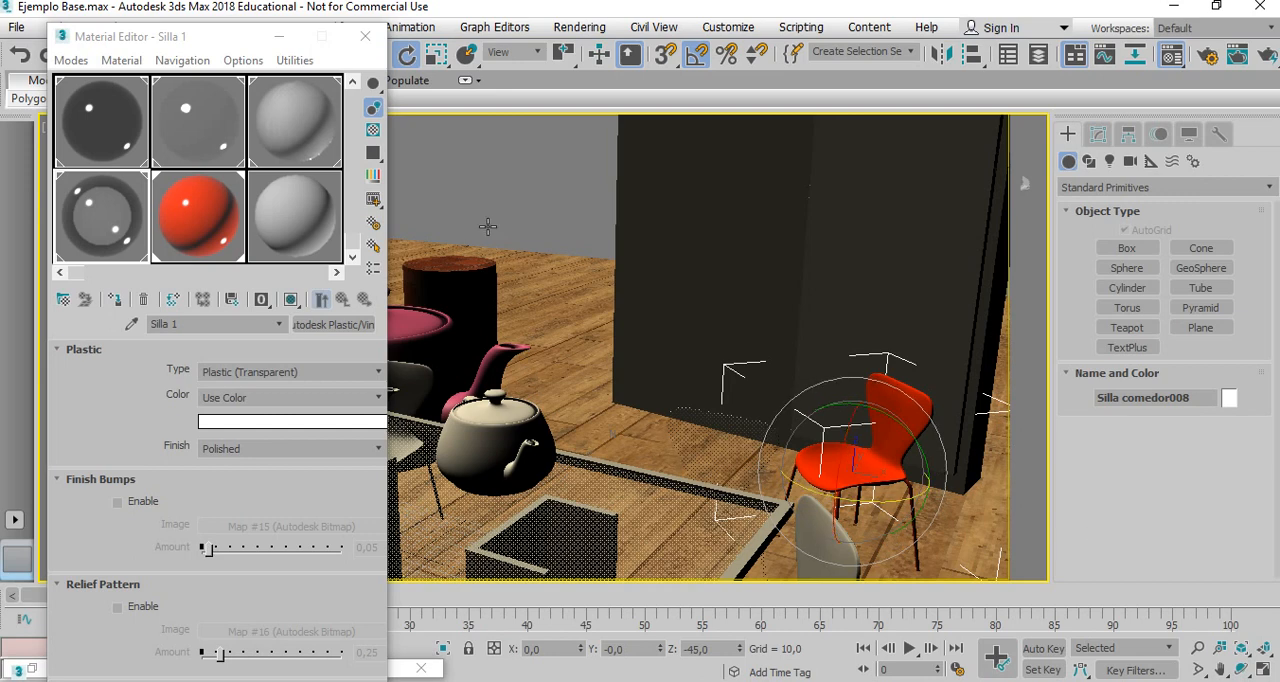
left_click(285, 36)
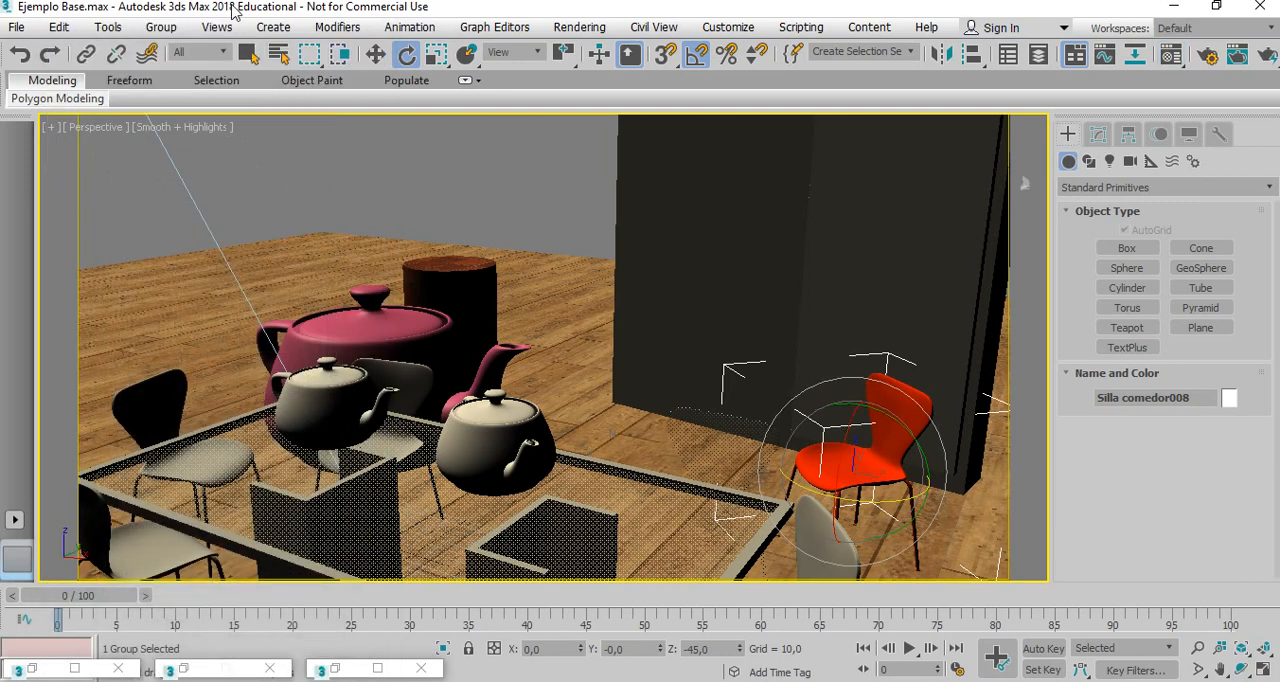
left_click(160, 27)
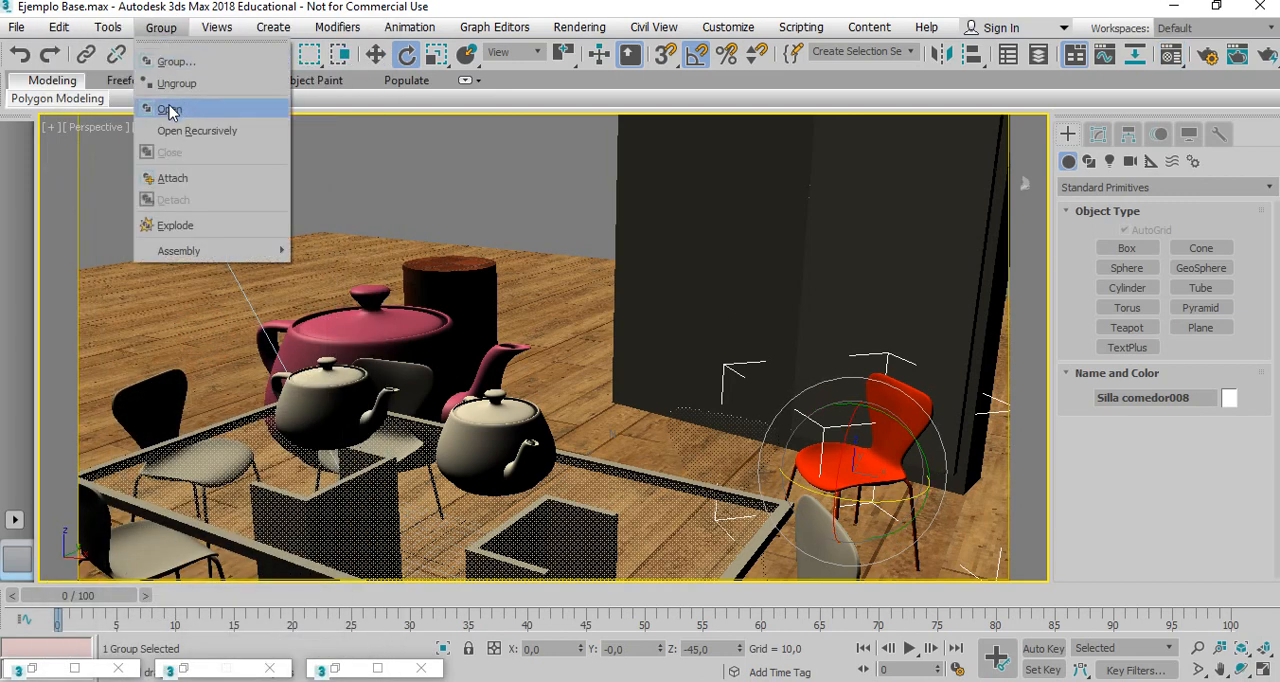
left_click(172, 106)
left_click(908, 490)
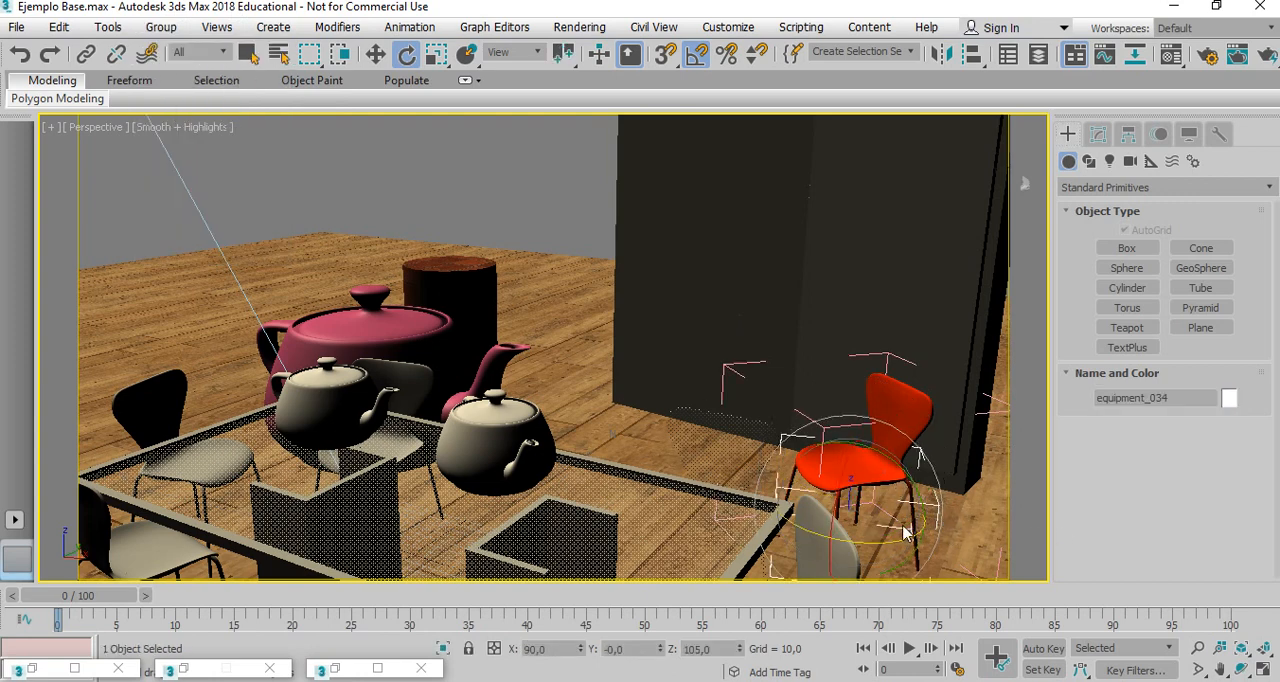
Assign the tetera cromo material to the selected chair legs and close the chair's group.
key("m")
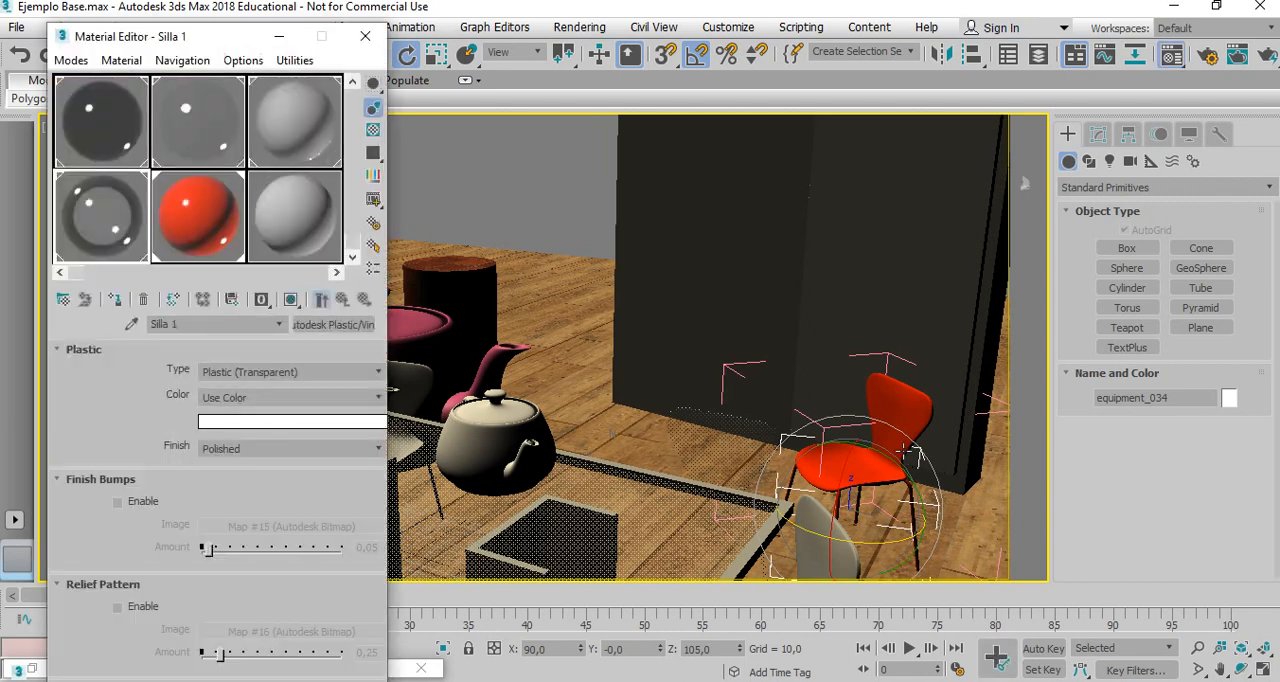
left_click(195, 119)
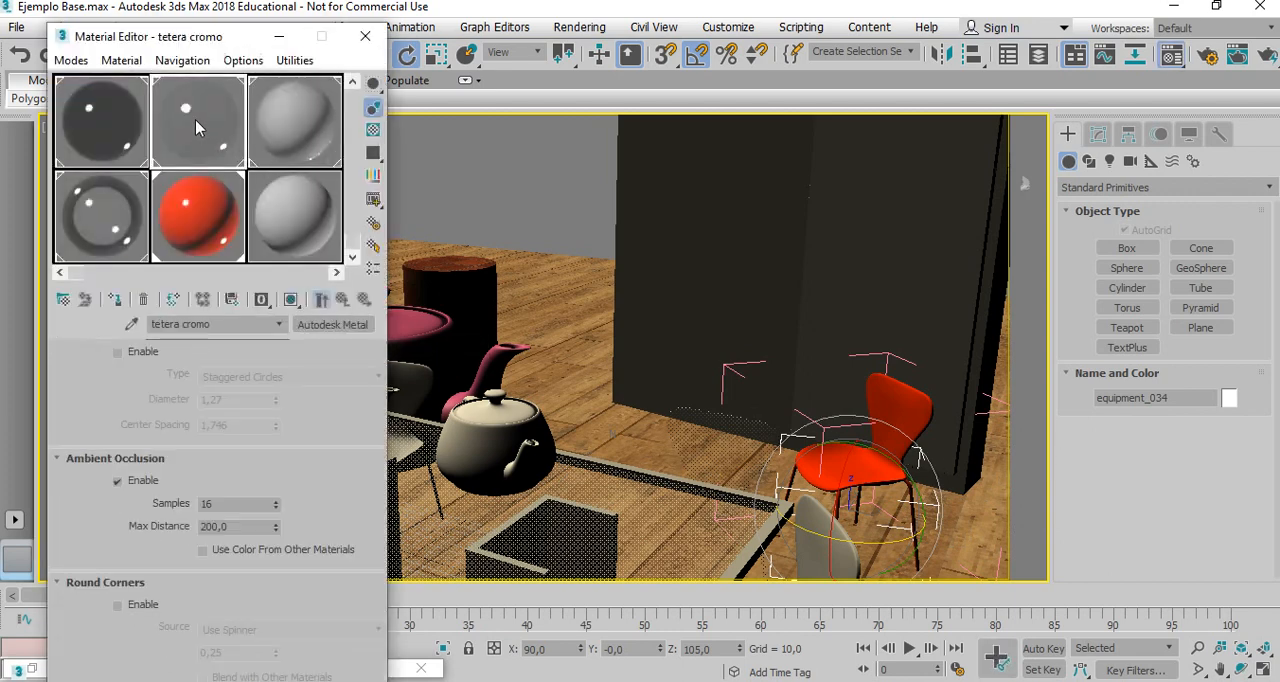
left_click(115, 301)
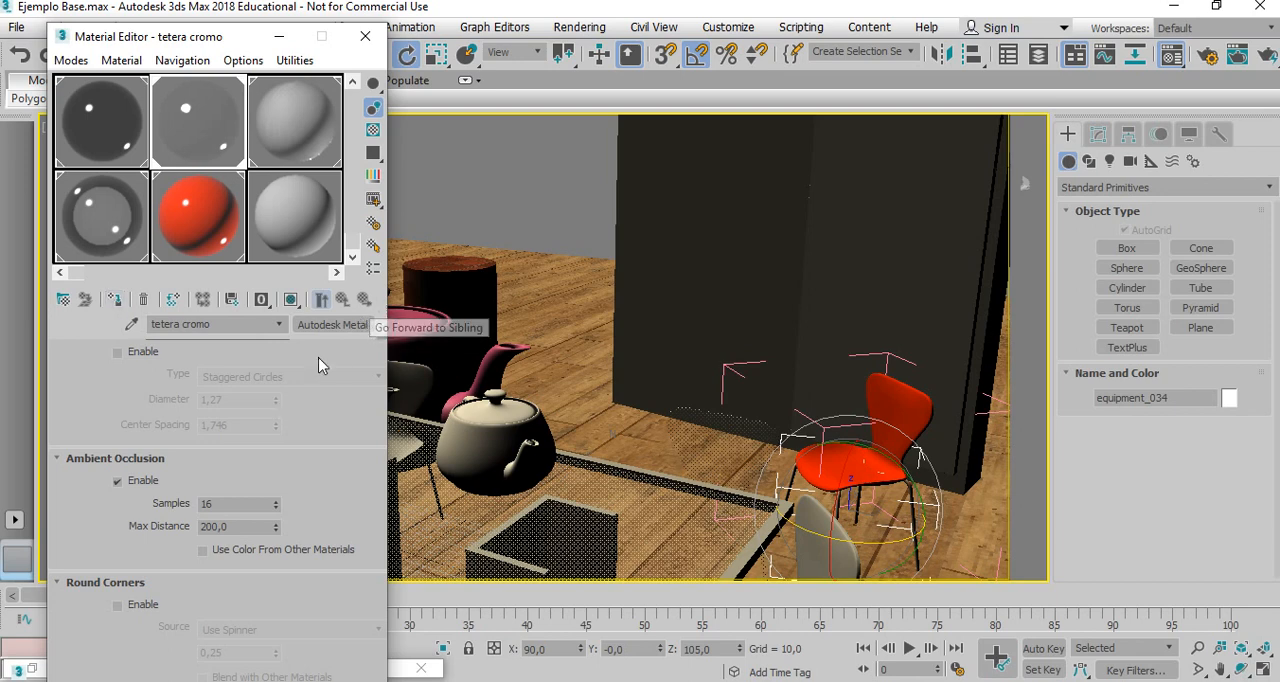
left_click(281, 38)
left_click(160, 27)
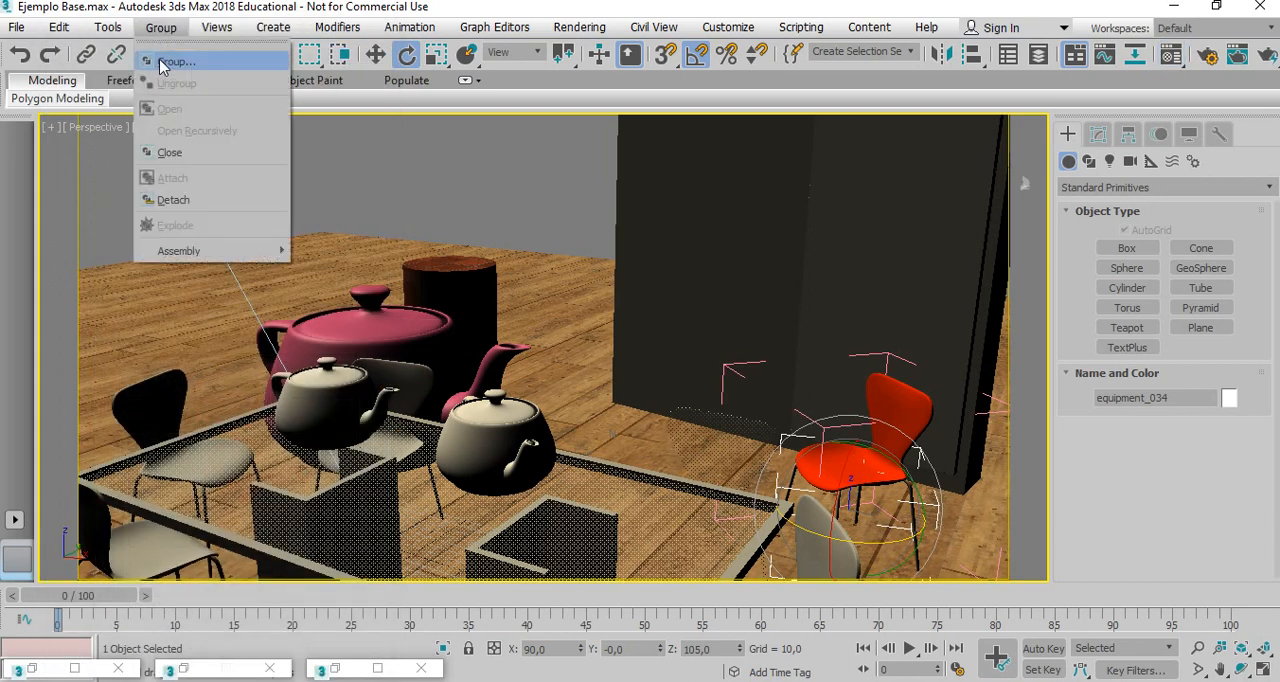
left_click(165, 155)
left_click(548, 197)
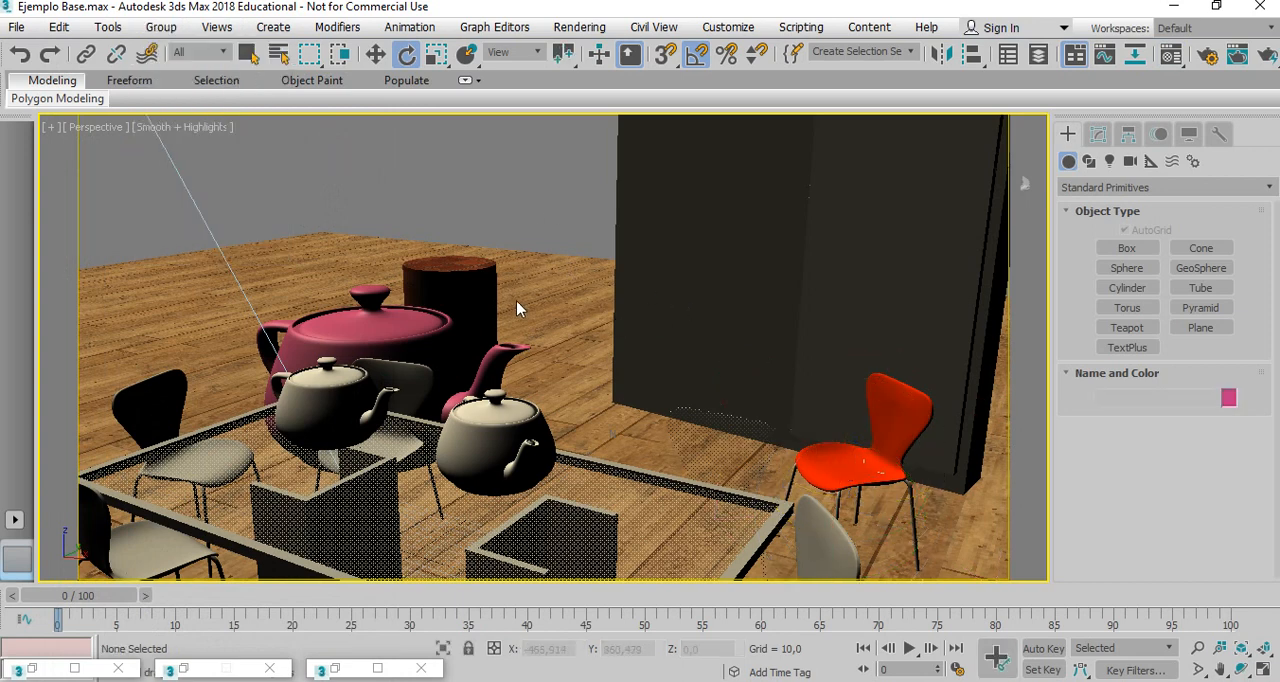
Render the perspective view from the Rendered Frame Window, continuing despite the missing map coordinates.
left_click(586, 30)
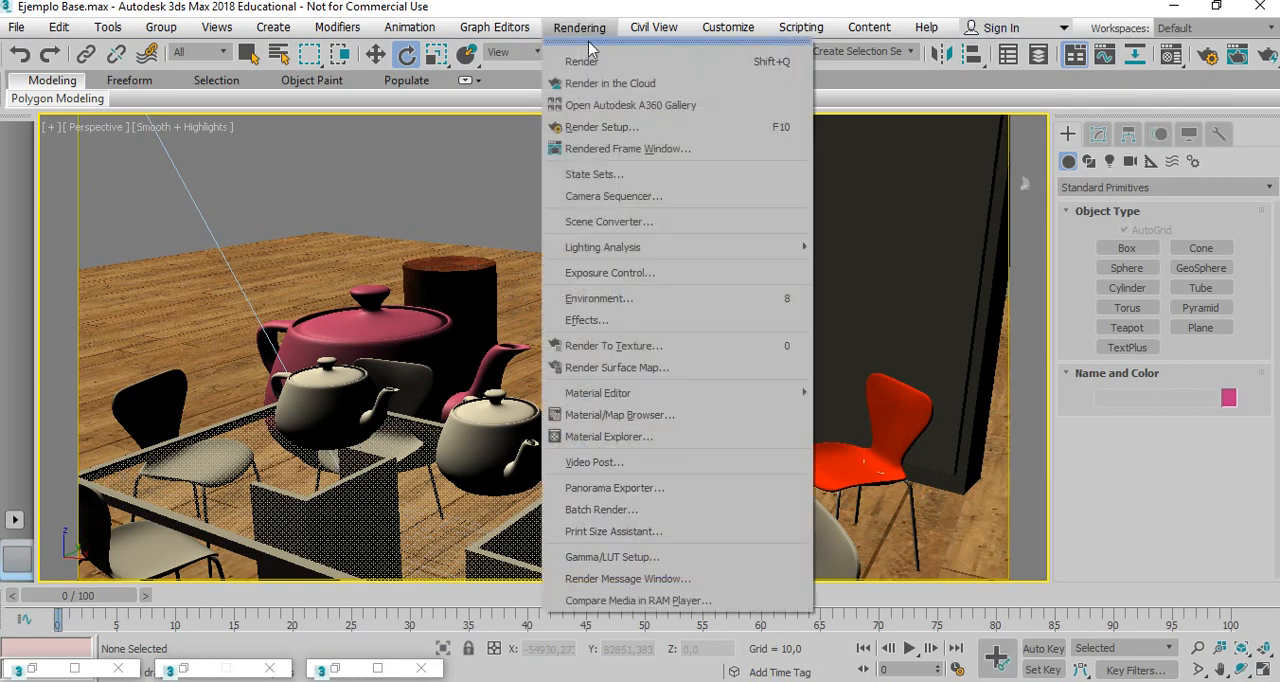
left_click(612, 148)
left_click(783, 651)
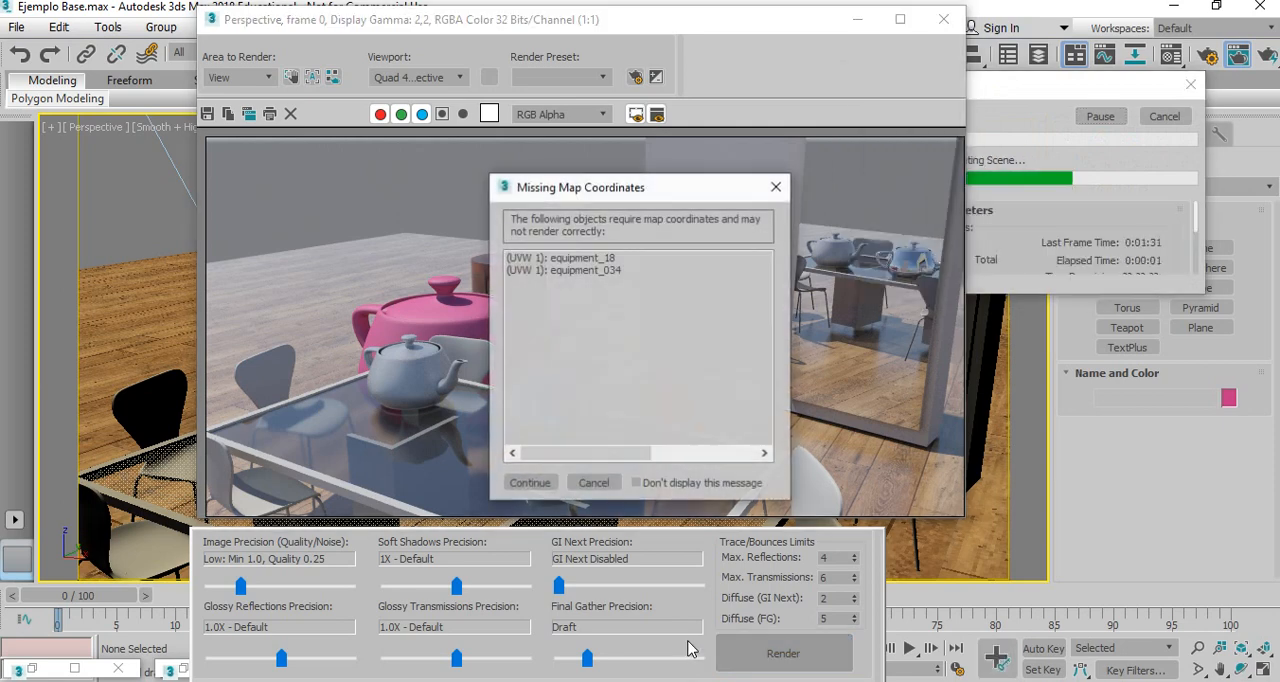
left_click(530, 483)
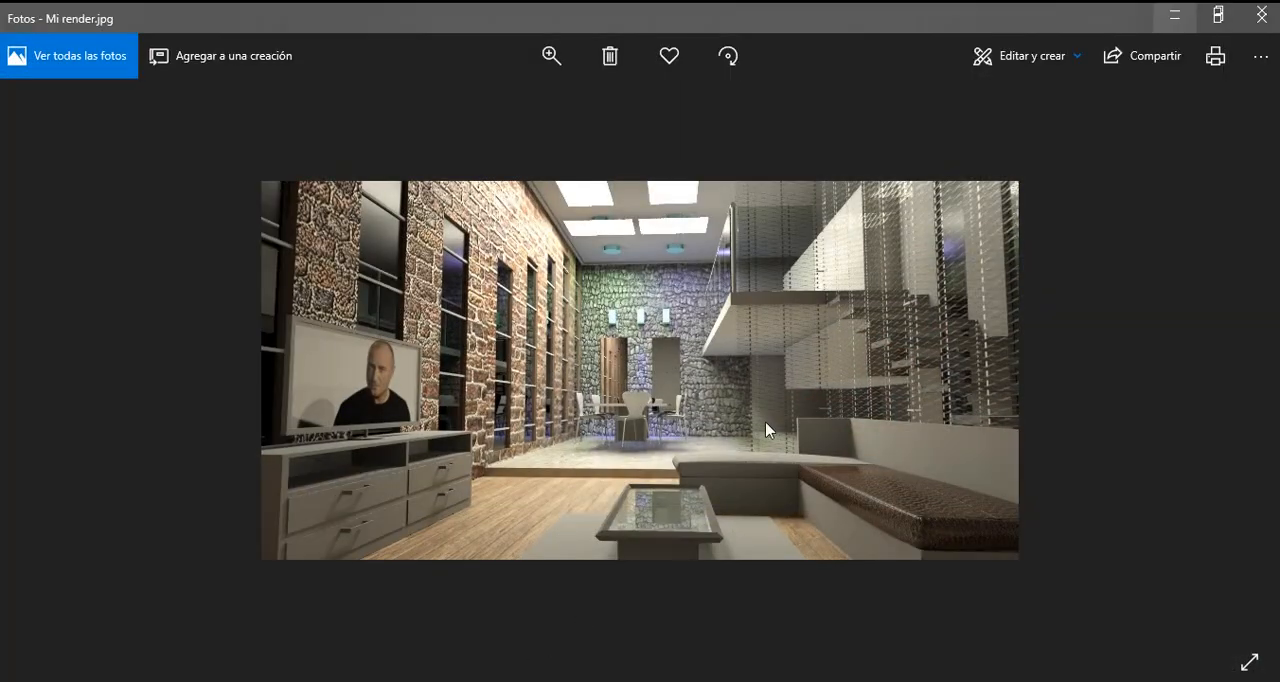
Switch to Photos and zoom in on Mi render.jpg to examine the materials in the interior render.
left_click(551, 48)
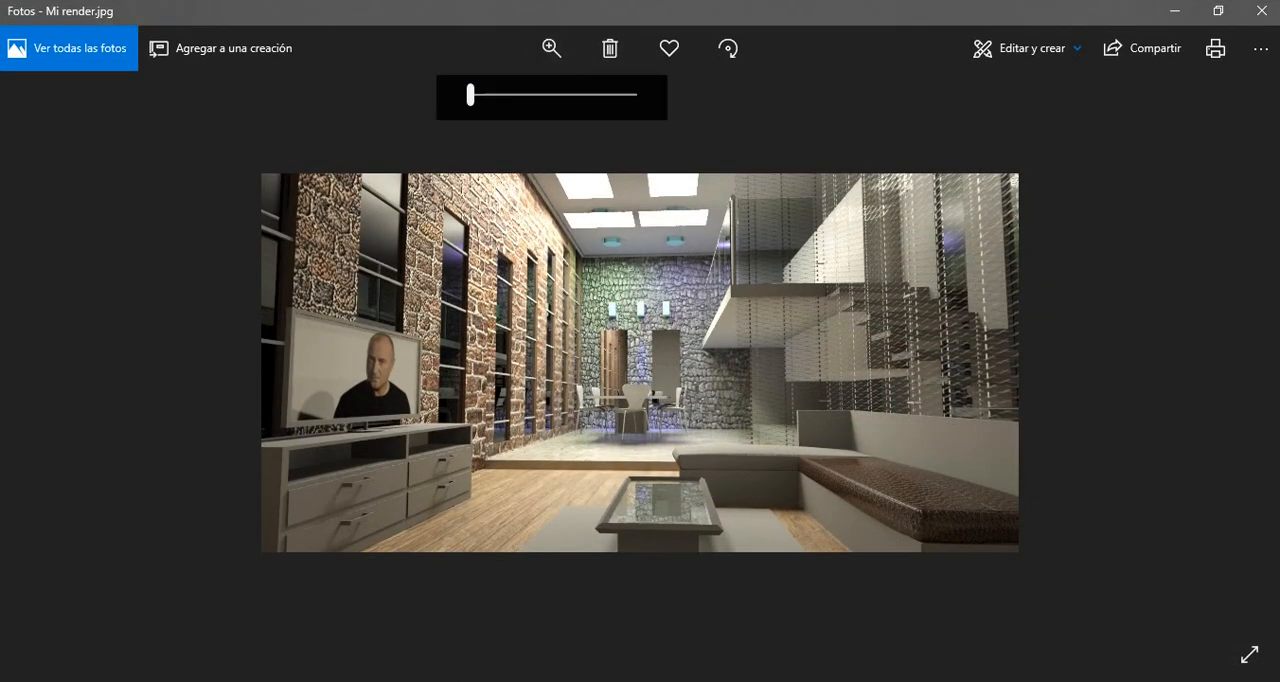
left_click_drag(471, 95, 491, 95)
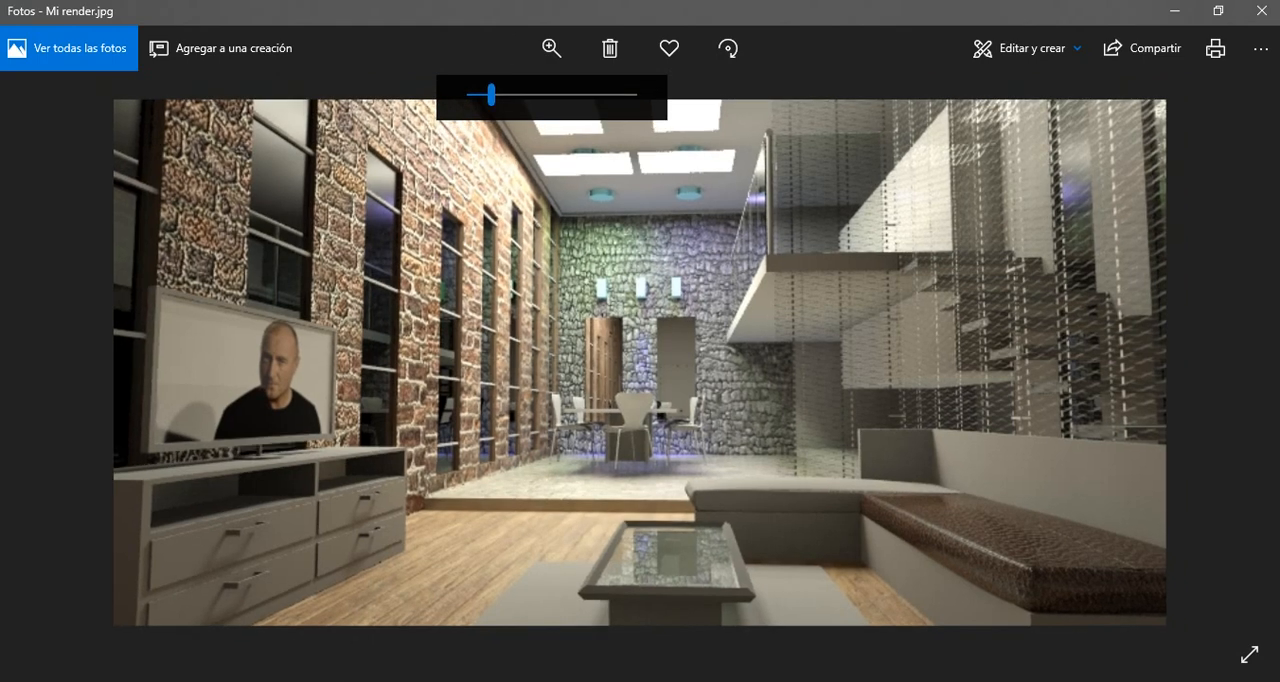